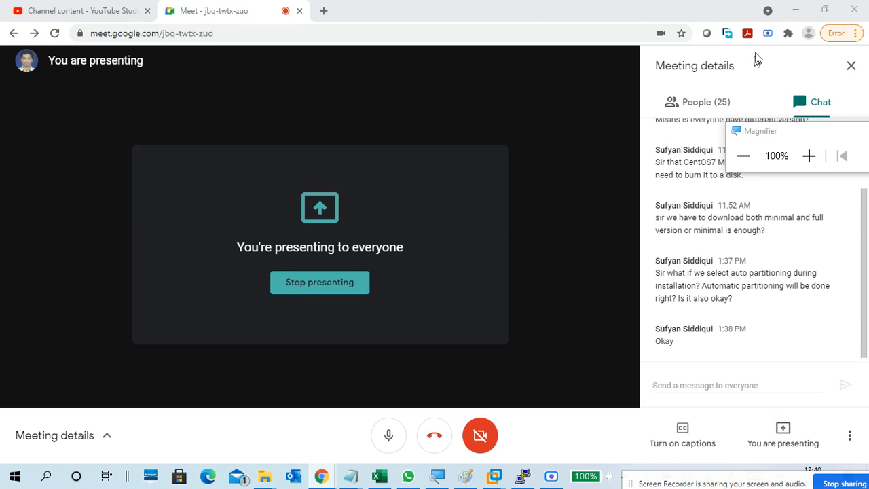
Step: Minimize the Meet window, glance at the CTS2-LINUX1 console, then minimize VMware to show the desktop
left_click(795, 17)
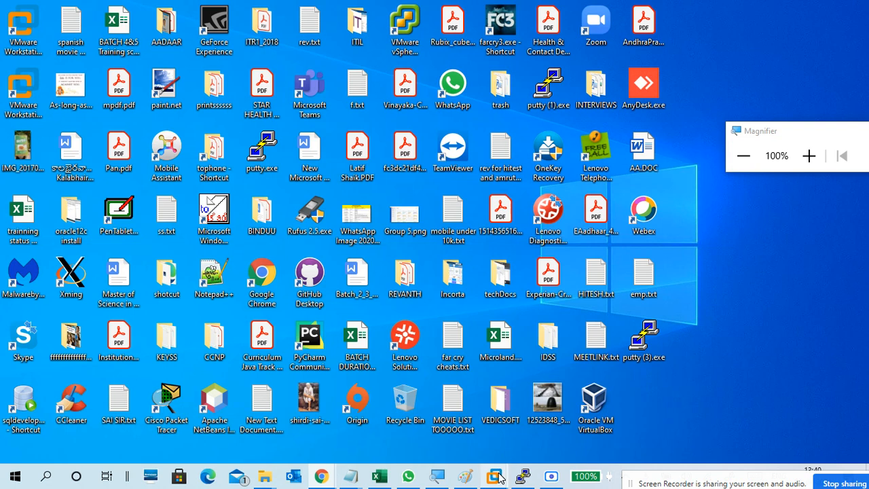
mouse_move(500, 476)
left_click(539, 429)
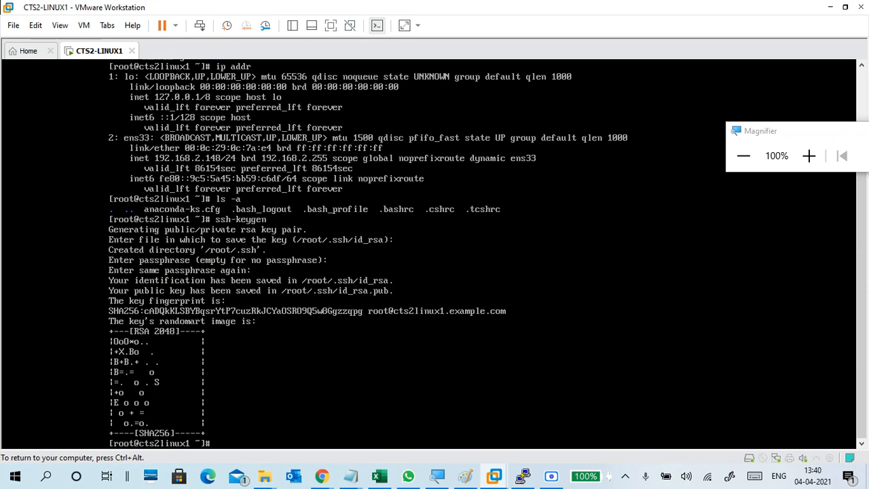
left_click(830, 7)
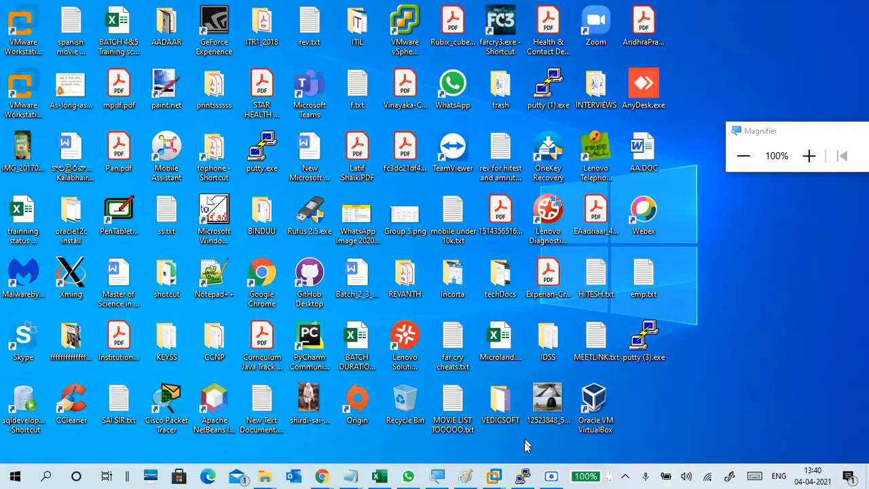
Step: Restore the PuTTY session to the CentOS server, magnify the screen and clear the prompt
left_click(522, 476)
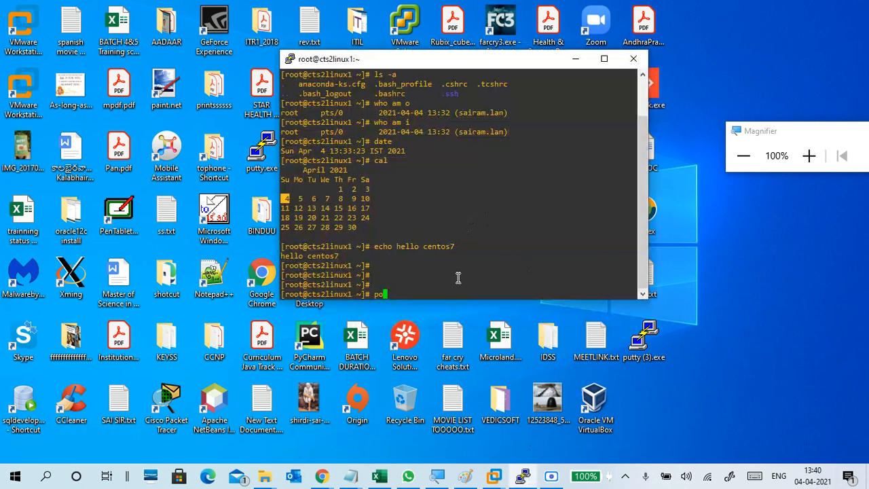
left_click(809, 155)
left_click(808, 156)
left_click(809, 155)
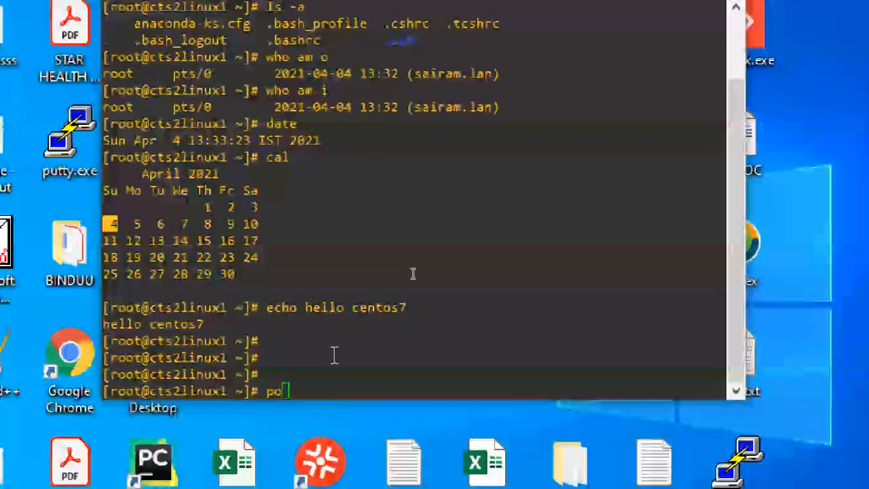
left_click(345, 179)
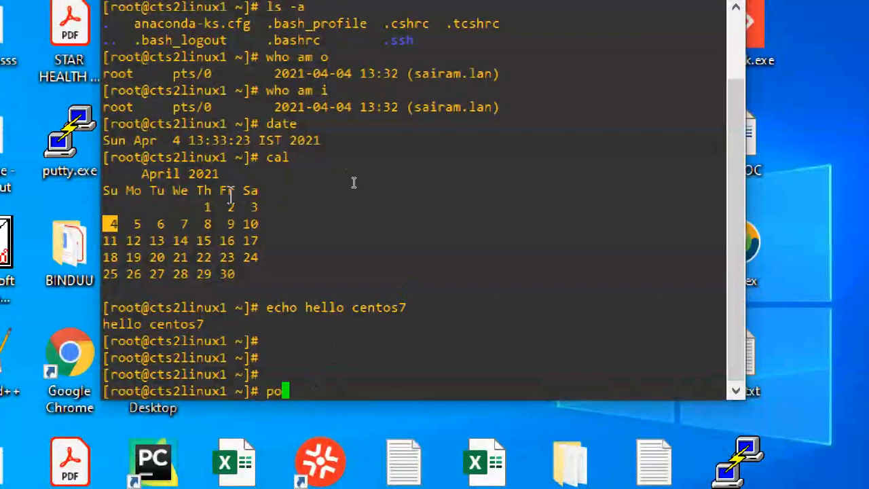
key("BackSpace")
key("BackSpace")
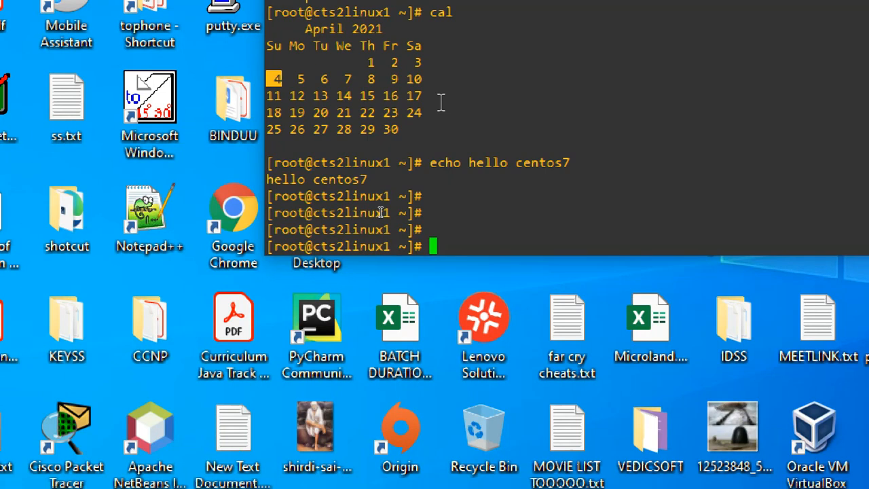
Step: Run poweroff to shut down the server, dismiss the fatal error and close PuTTY
type("power")
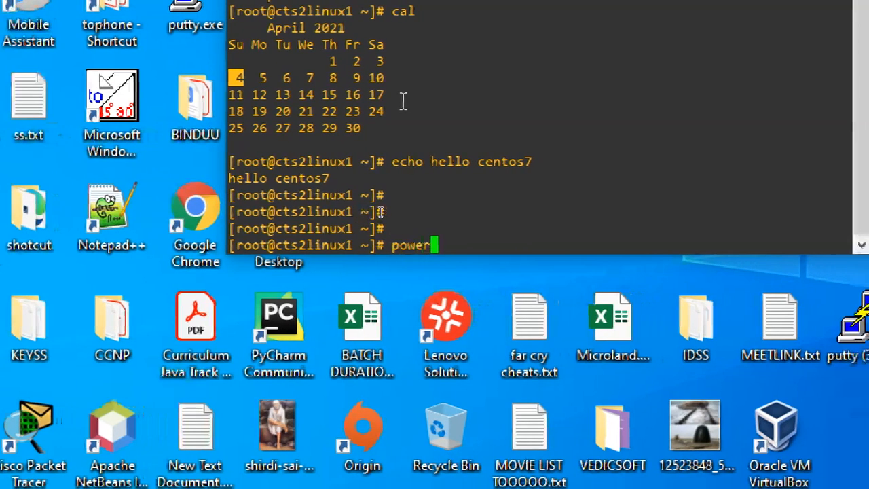
type("off")
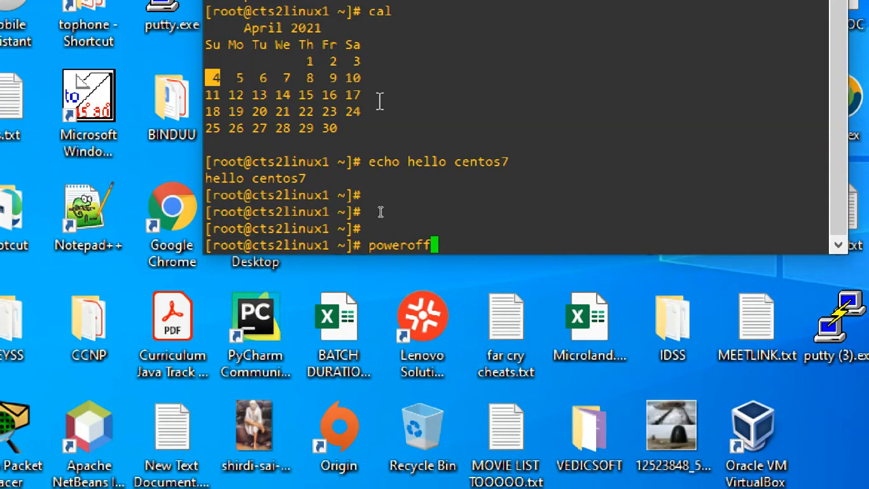
key("Return")
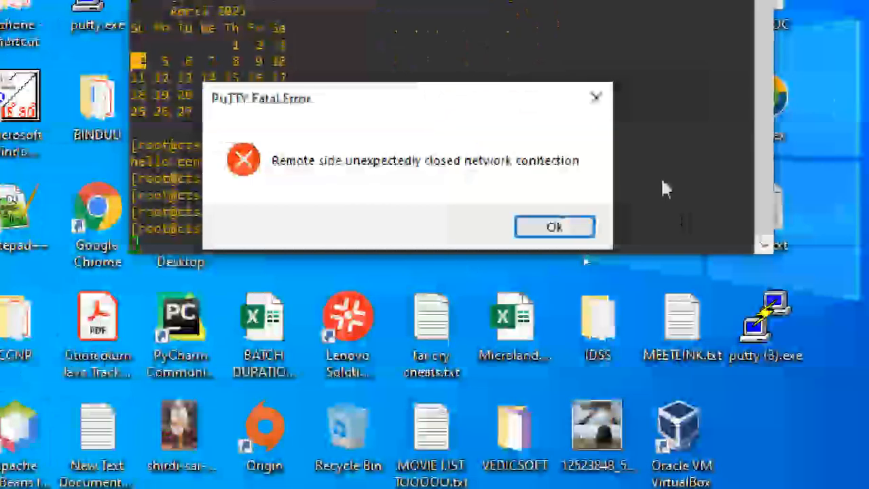
left_click(555, 227)
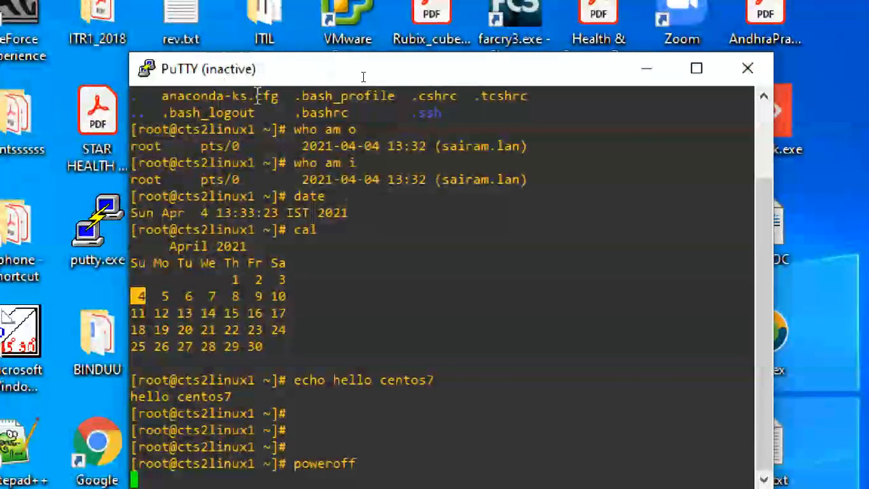
left_click(748, 68)
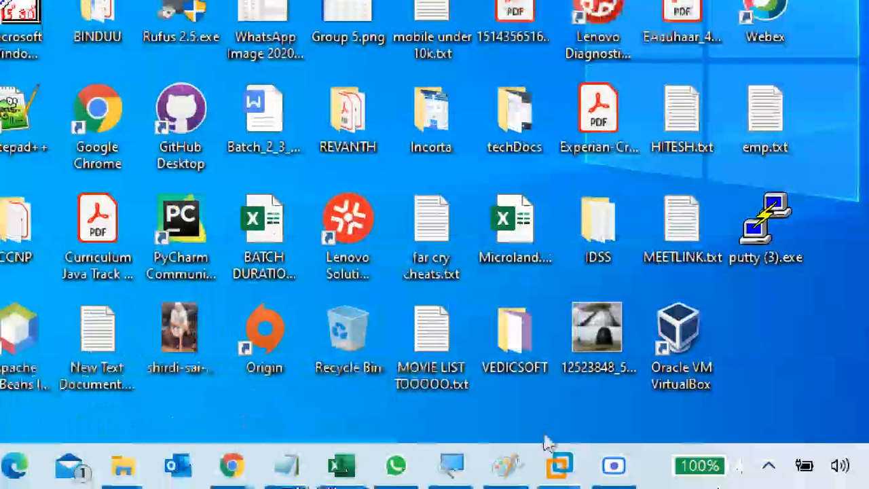
Step: Review CTS2-LINUX1's hardware settings without changes, then return to the Workstation Home page
mouse_move(561, 466)
left_click(602, 398)
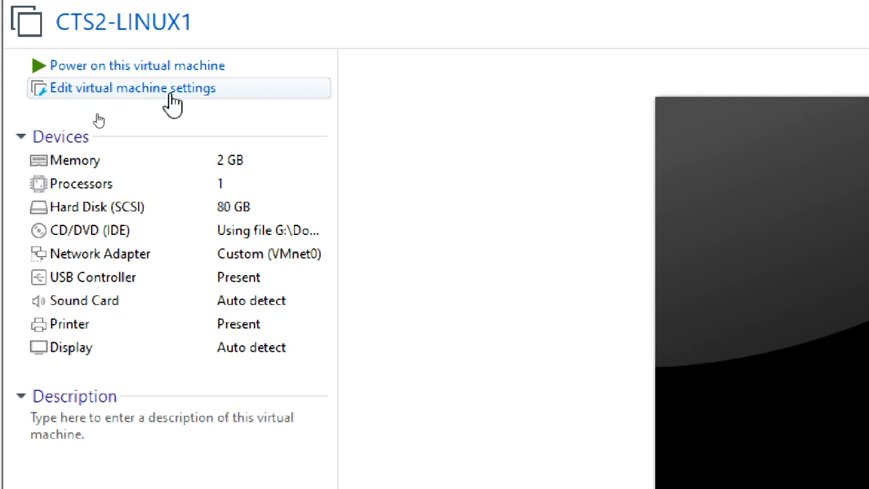
left_click(172, 102)
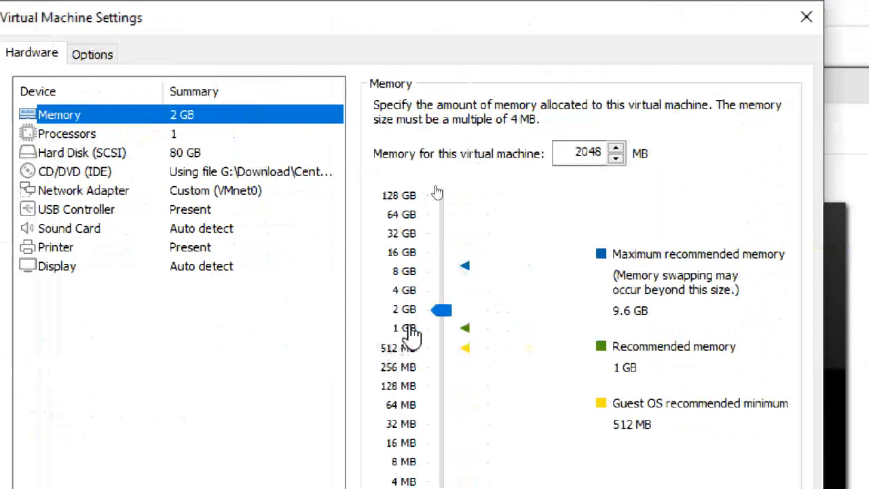
left_click(807, 17)
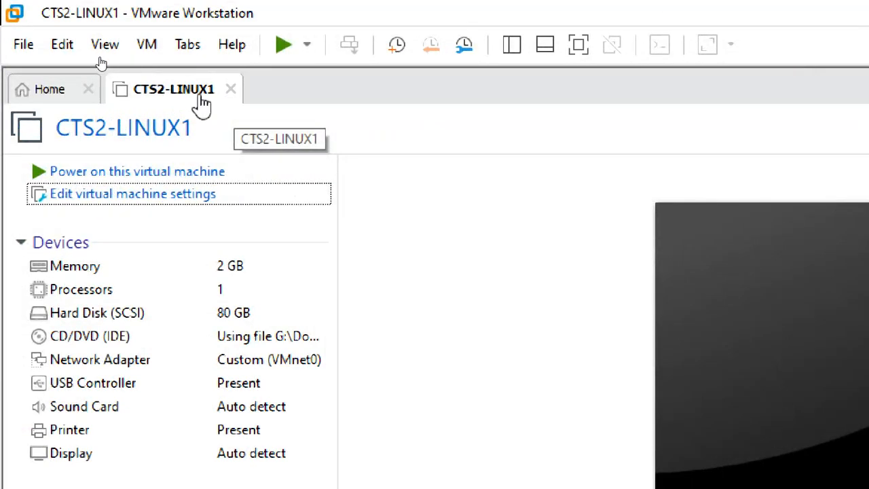
left_click(40, 92)
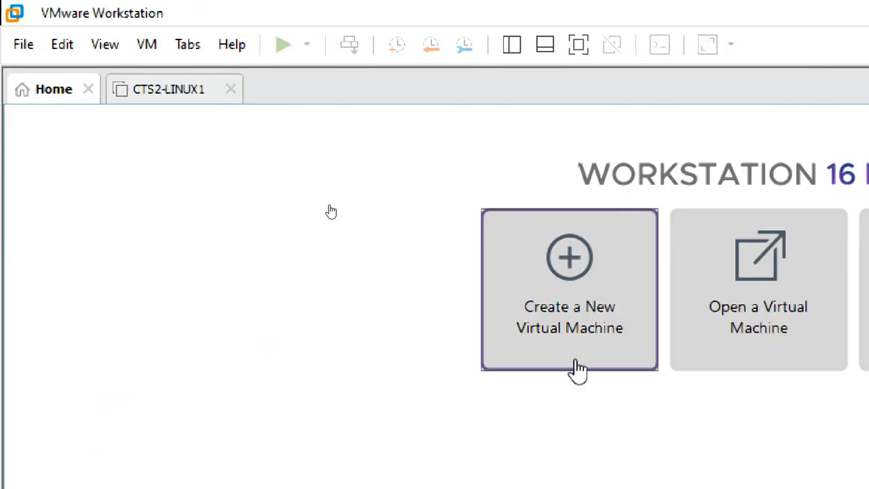
Step: Start a Typical new virtual machine, installing the OS later, with guest Linux CentOS 7 64-bit
left_click(583, 336)
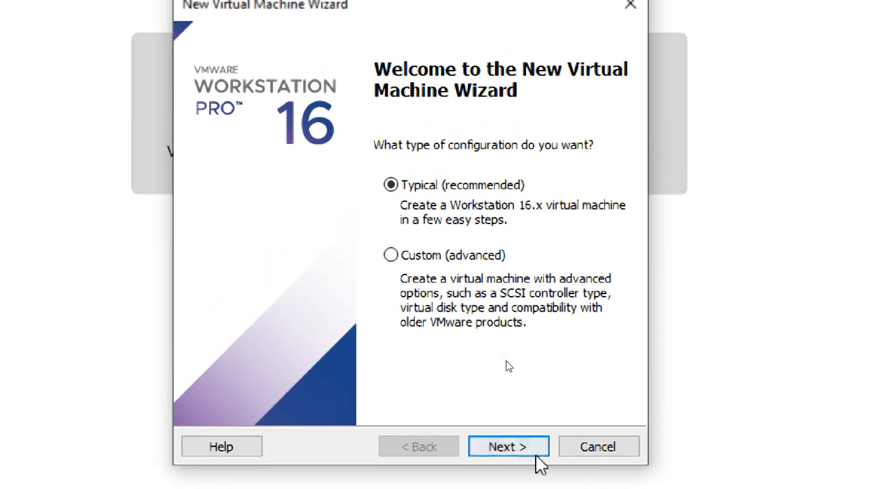
left_click(532, 424)
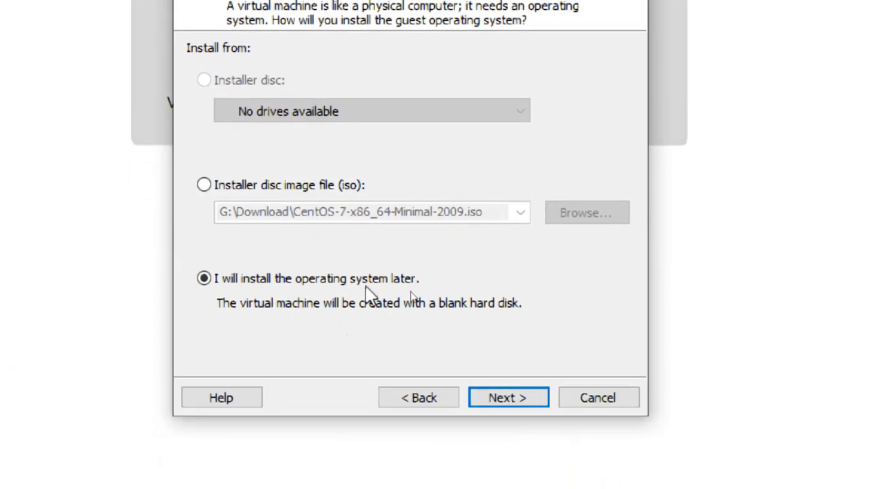
left_click(519, 401)
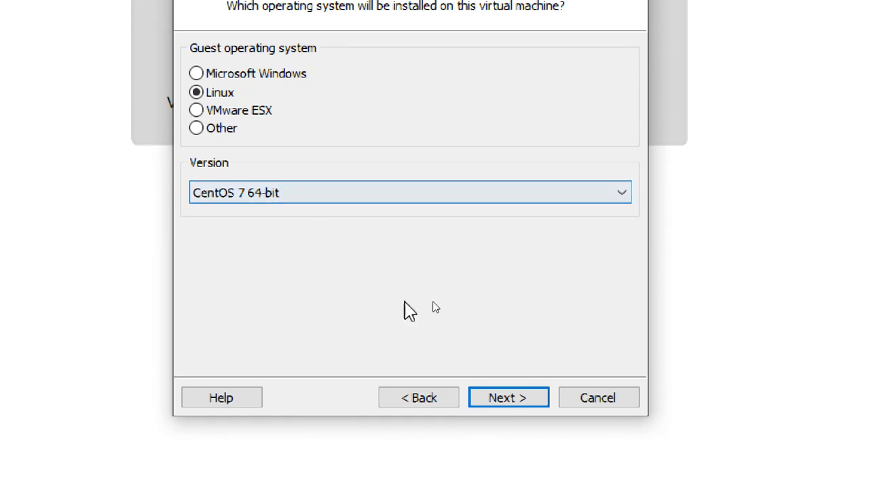
left_click(452, 193)
scroll(415, 128, "down", 5)
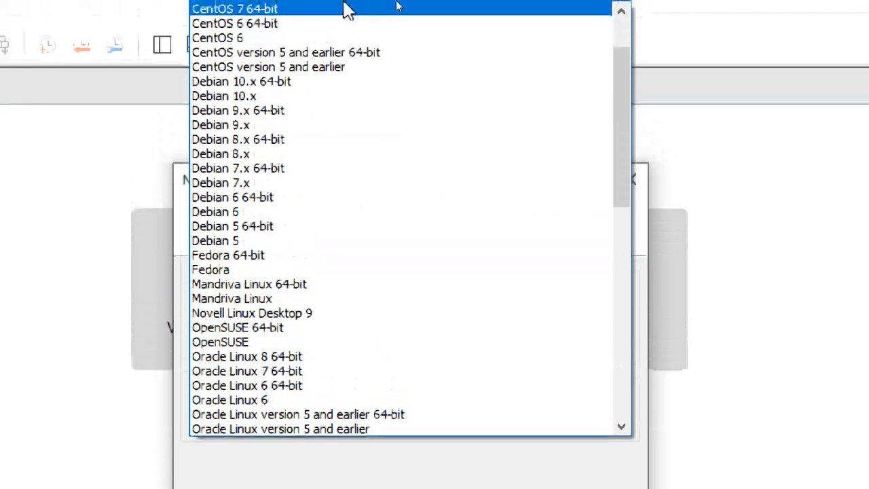
left_click(334, 10)
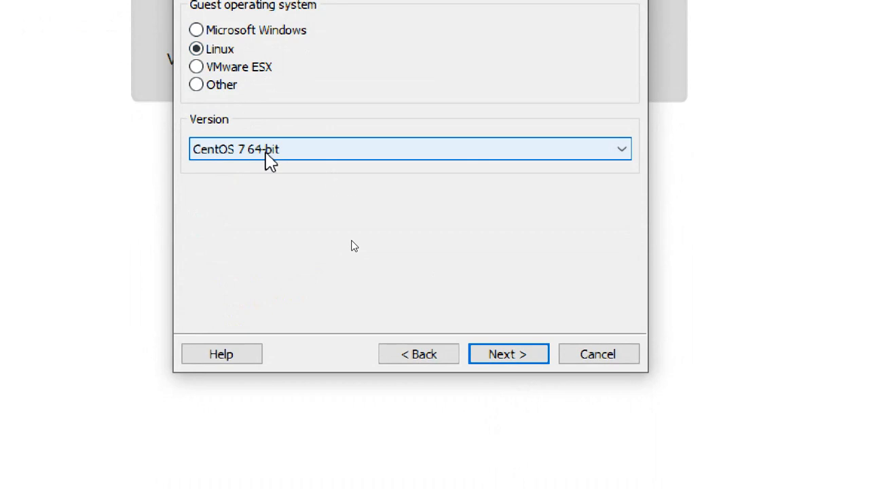
left_click(508, 354)
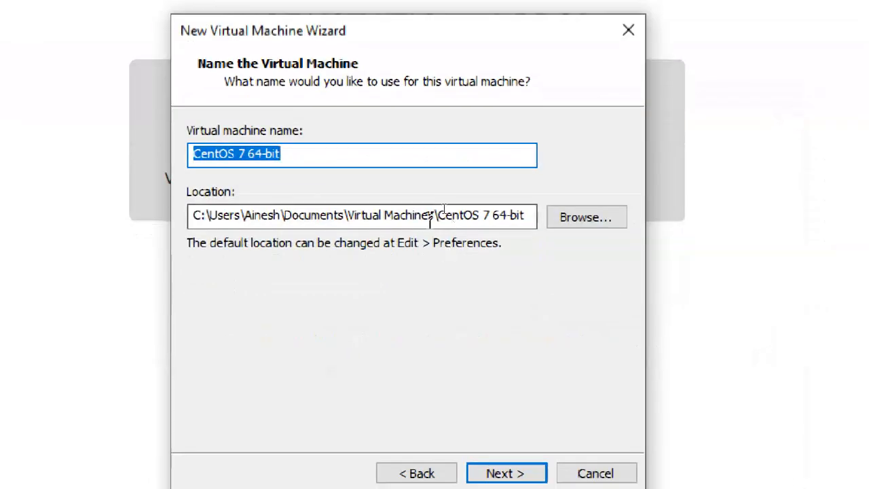
Step: Name the new virtual machine CTS2-LINUX2FULL
left_click(291, 157)
left_click_drag(291, 157, 166, 152)
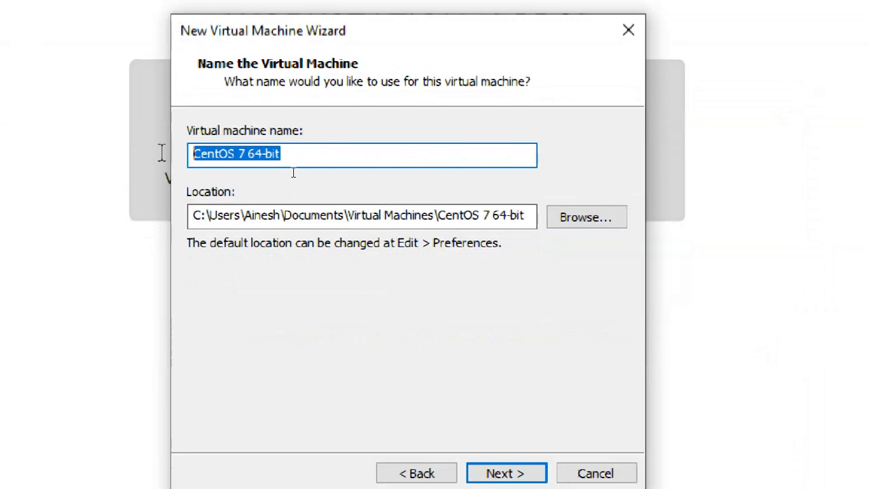
type("c")
type("ts")
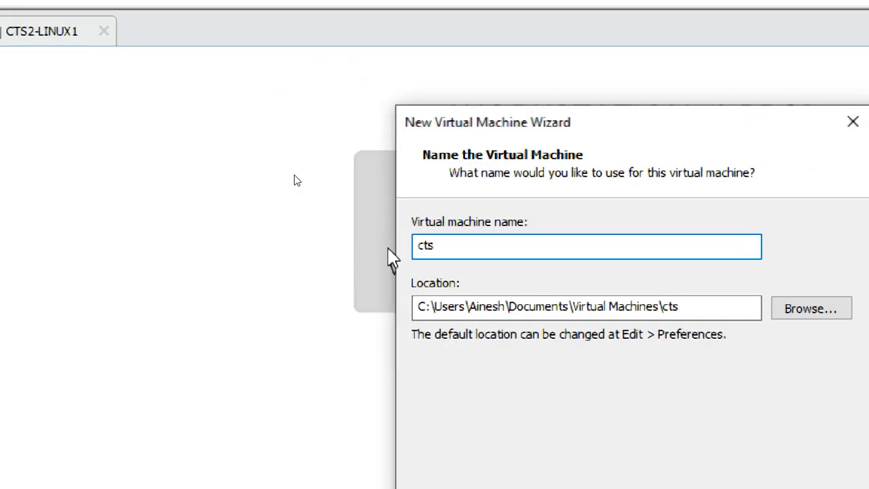
key("BackSpace")
key("BackSpace")
key("BackSpace")
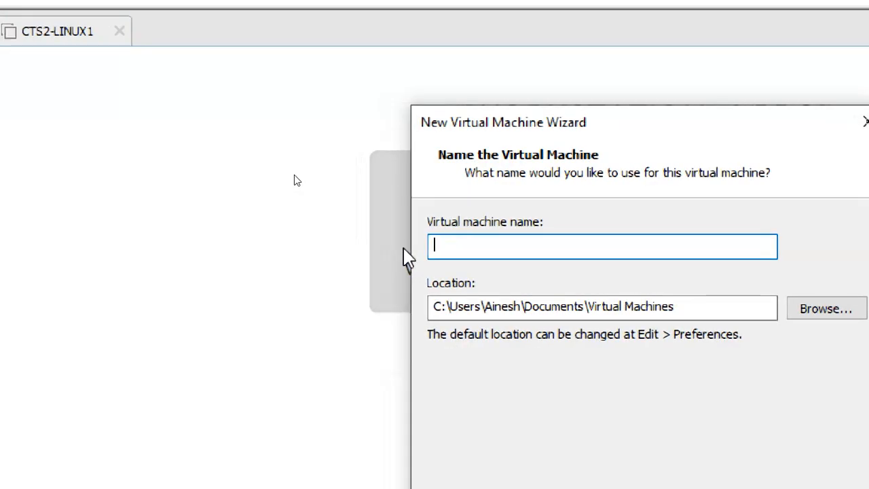
type("CTS")
type("2-LI")
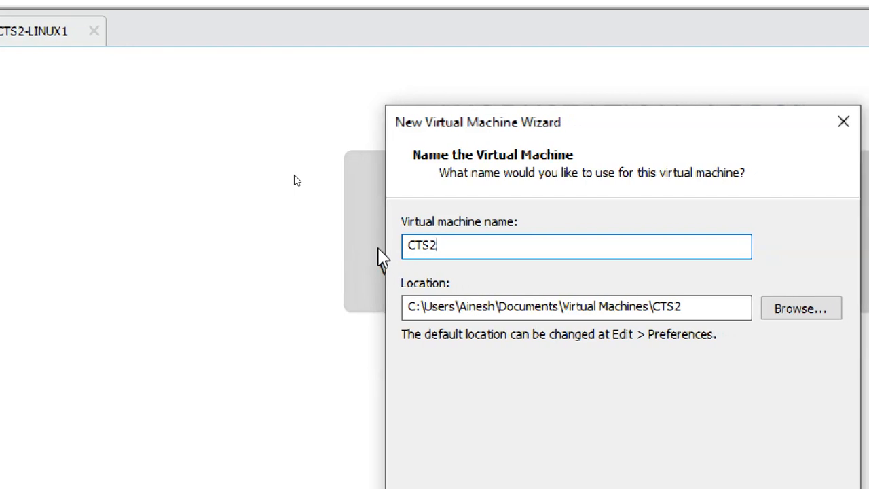
type("NUX2")
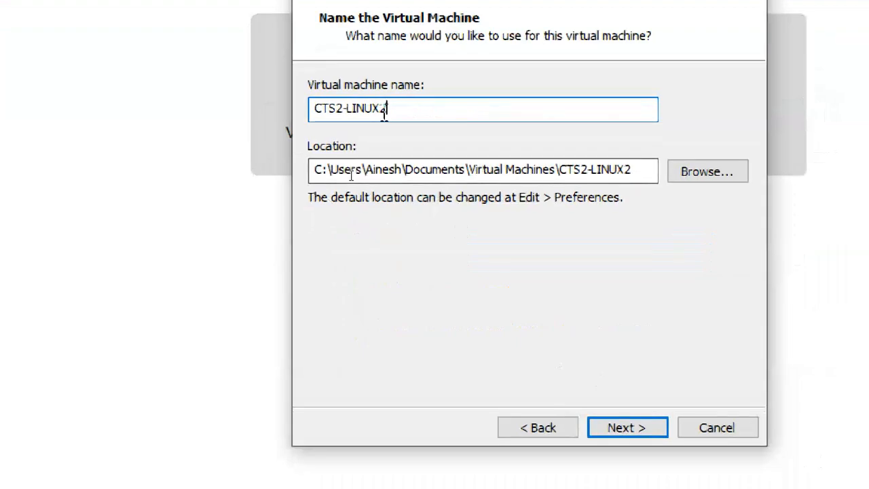
type("FULL")
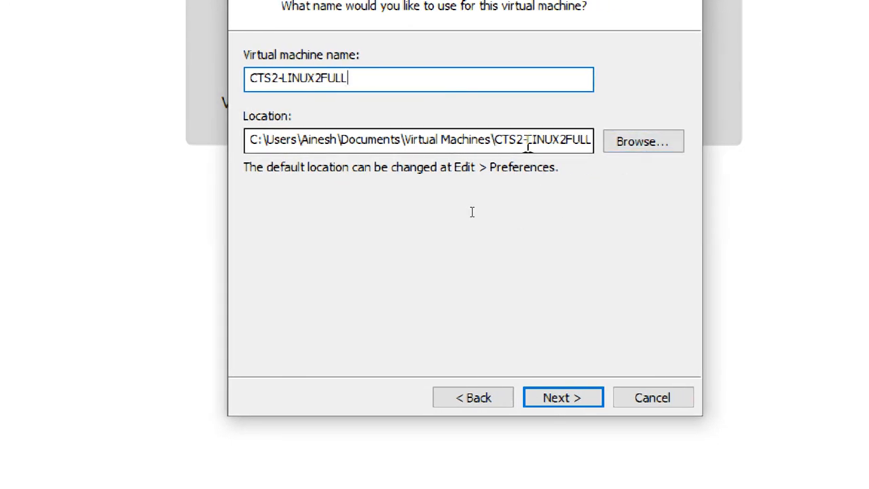
Step: Change the storage location to the H:\CTS2 2021\ folder
left_click(558, 140)
left_click_drag(585, 144, 237, 159)
type("LL")
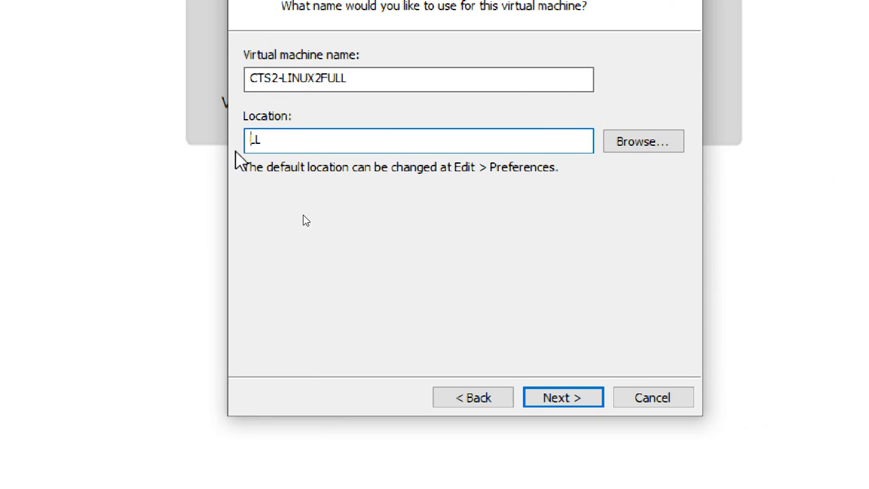
left_click_drag(277, 134, 237, 145)
key("BackSpace")
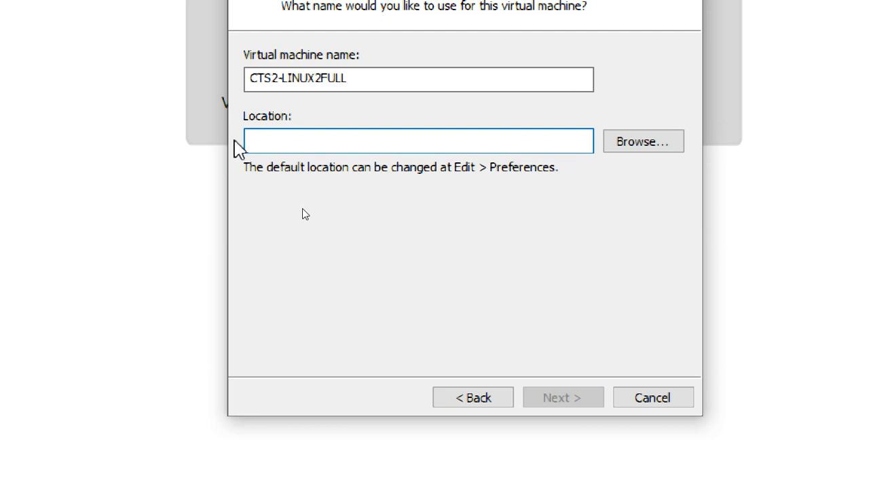
type("h")
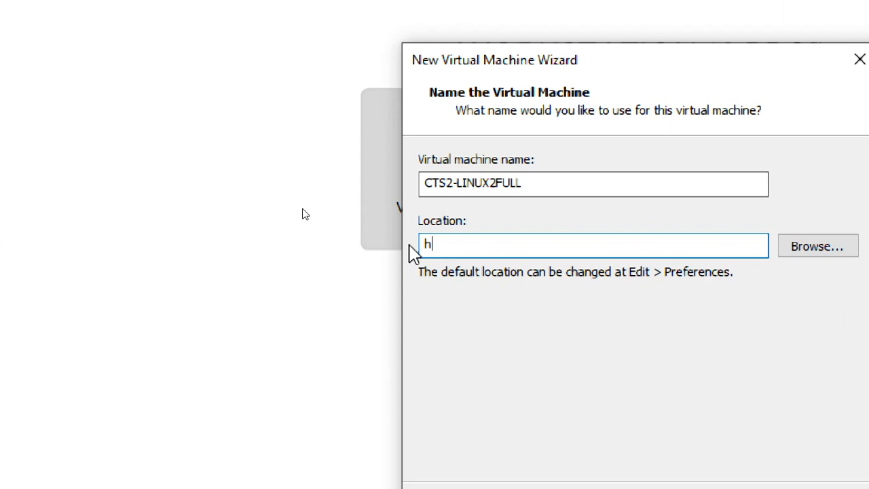
key("BackSpace")
type("H:\\")
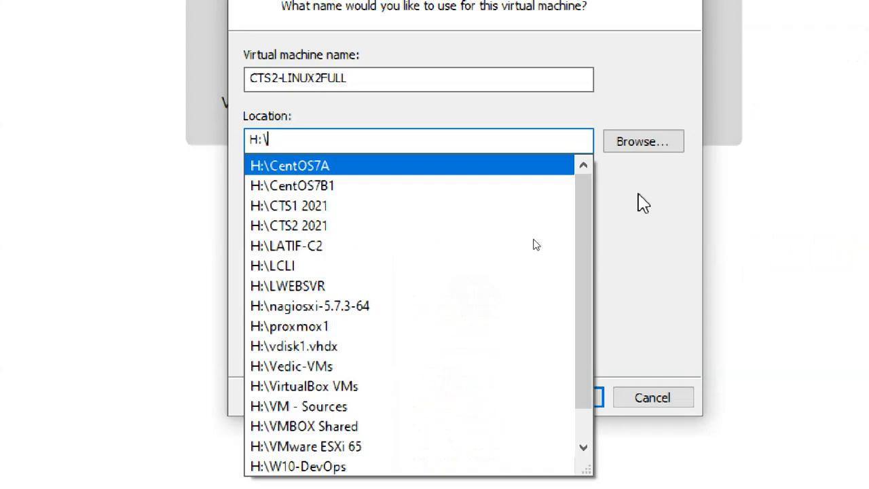
left_click(401, 230)
left_click(357, 144)
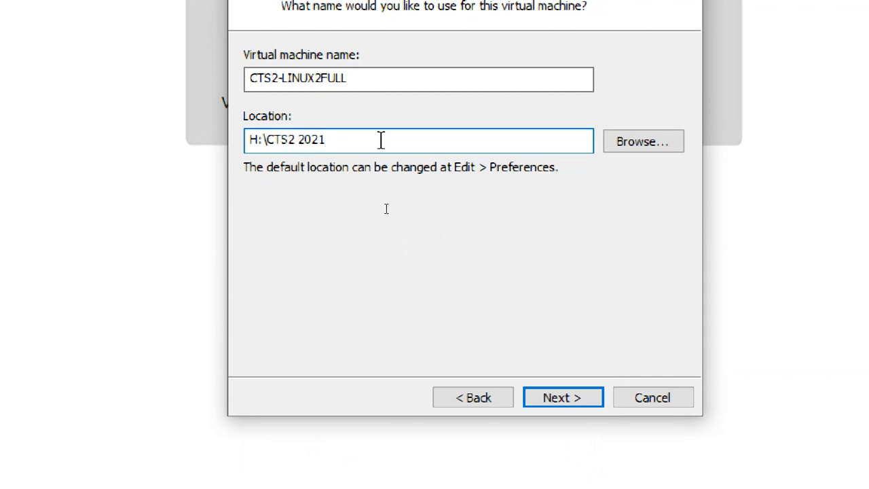
type("\\")
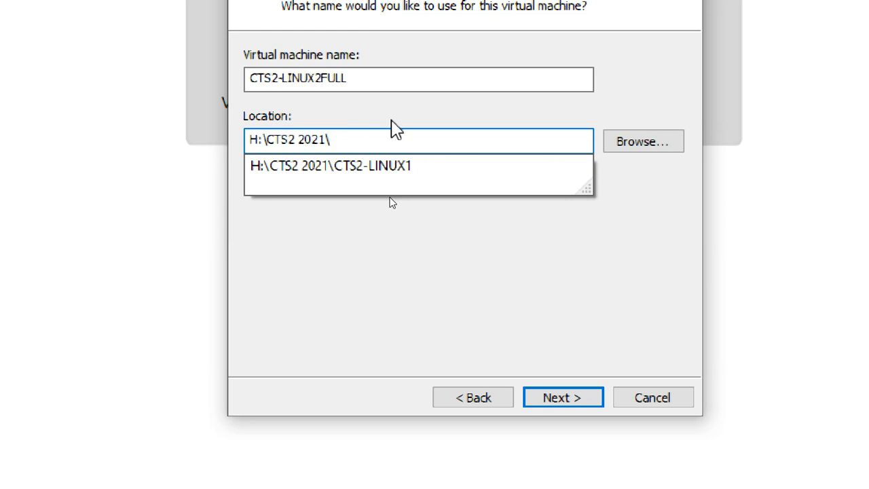
Step: Paste the machine name into the path, making it H:\CTS2 2021\CTS2-LINUX2FULL
left_click_drag(349, 78, 217, 91)
key("ctrl+c")
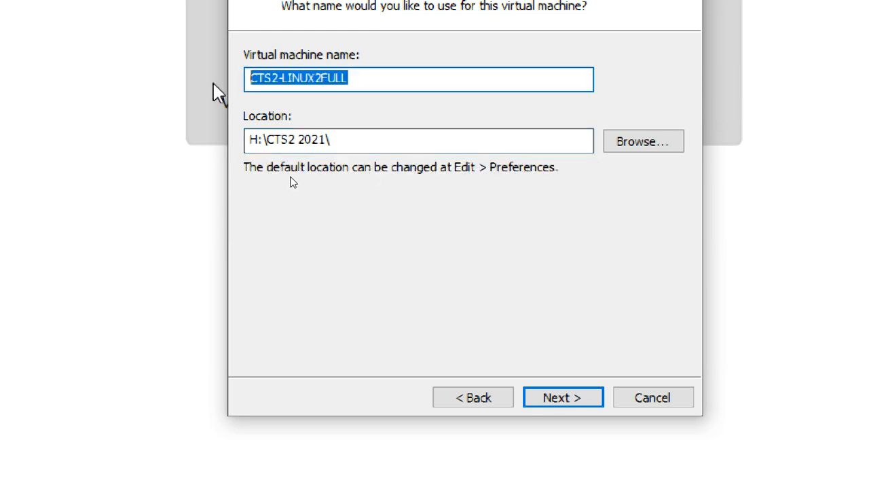
left_click(338, 140)
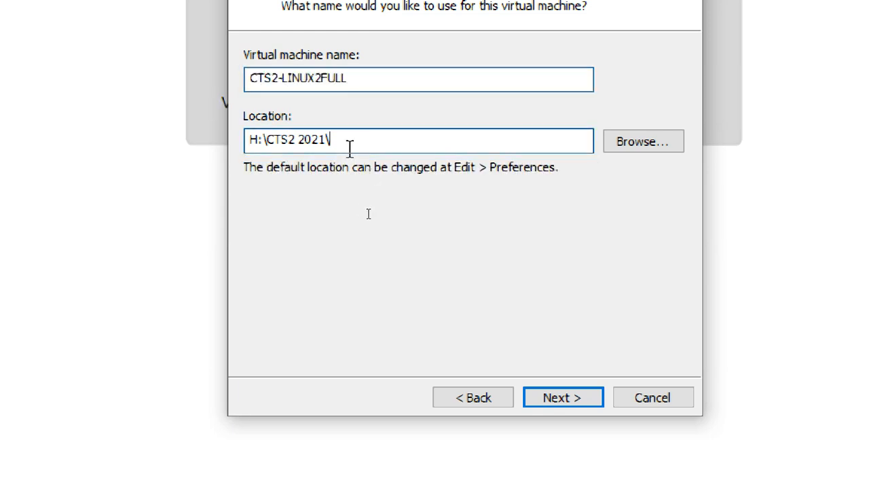
key("ctrl+v")
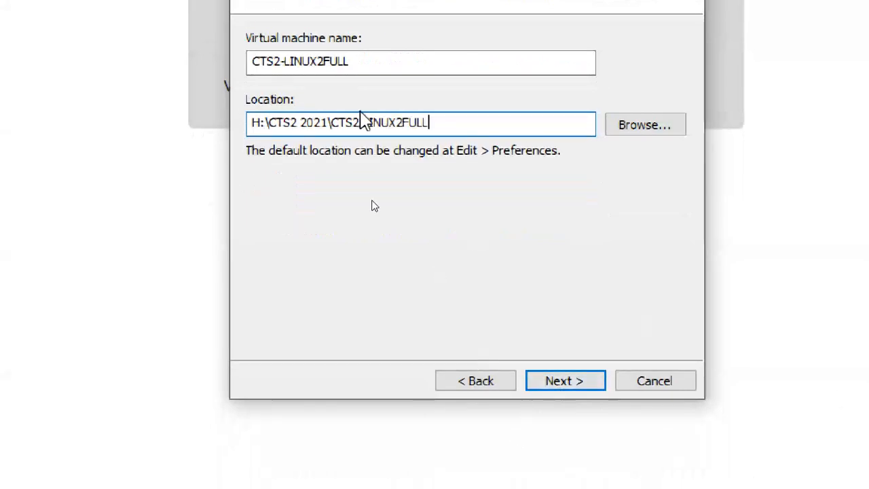
left_click(357, 62)
left_click_drag(357, 62, 231, 61)
left_click_drag(428, 123, 330, 204)
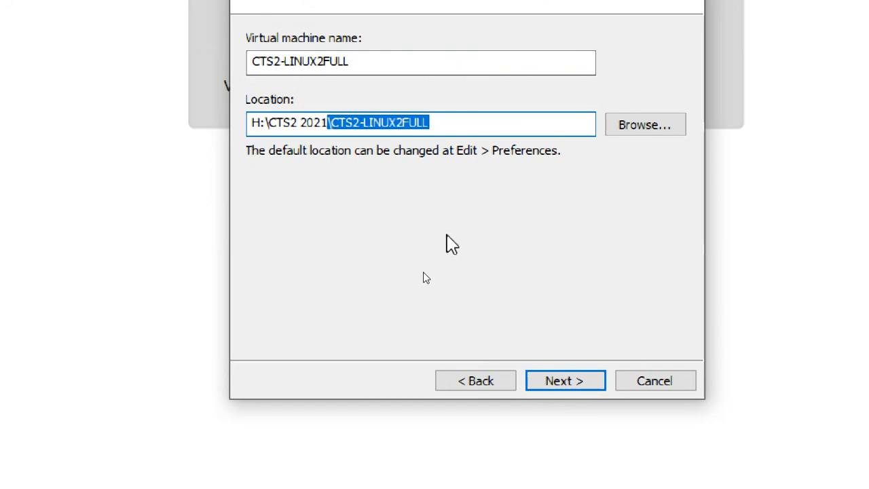
left_click(448, 122)
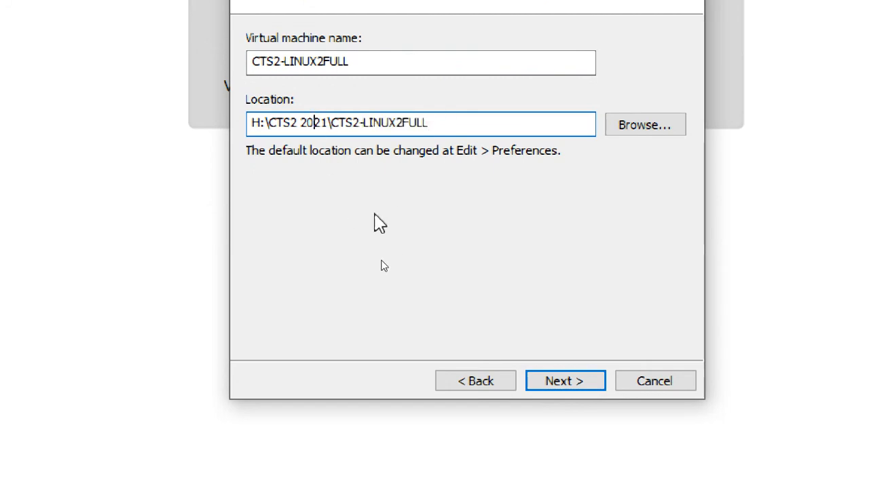
left_click(447, 120)
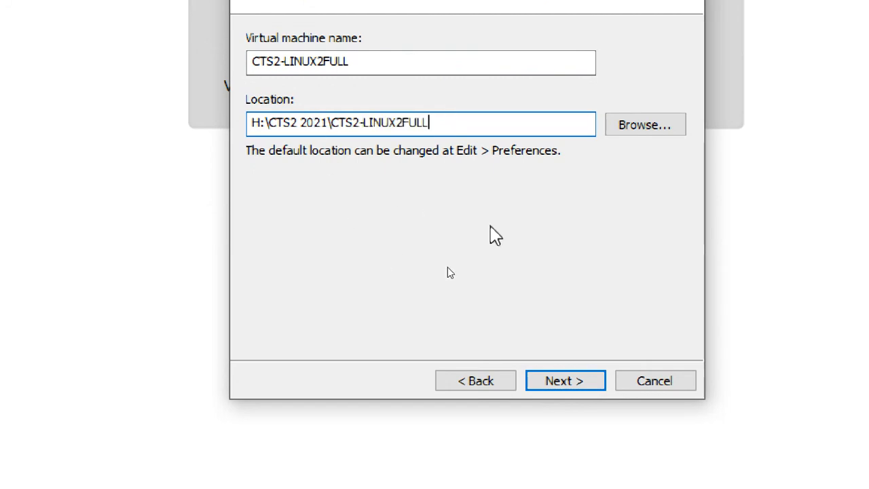
Step: Store the virtual disk as a single file and change its maximum size to 80 GB
left_click(575, 379)
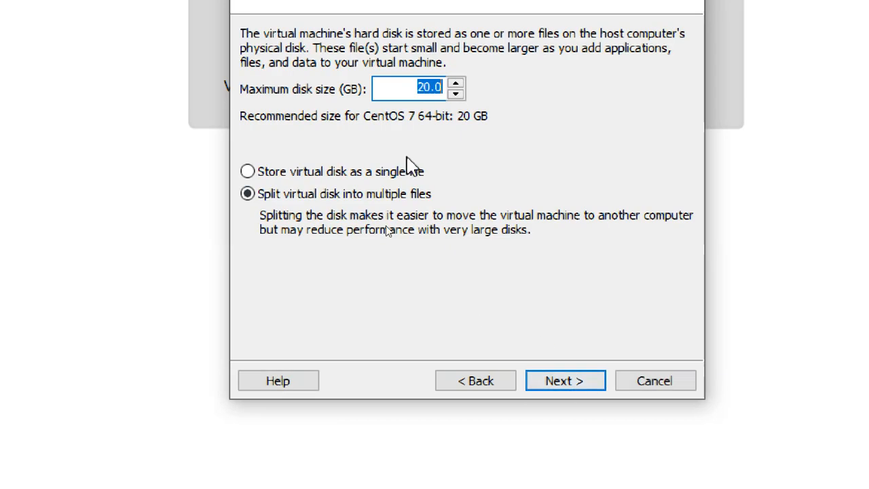
left_click(343, 174)
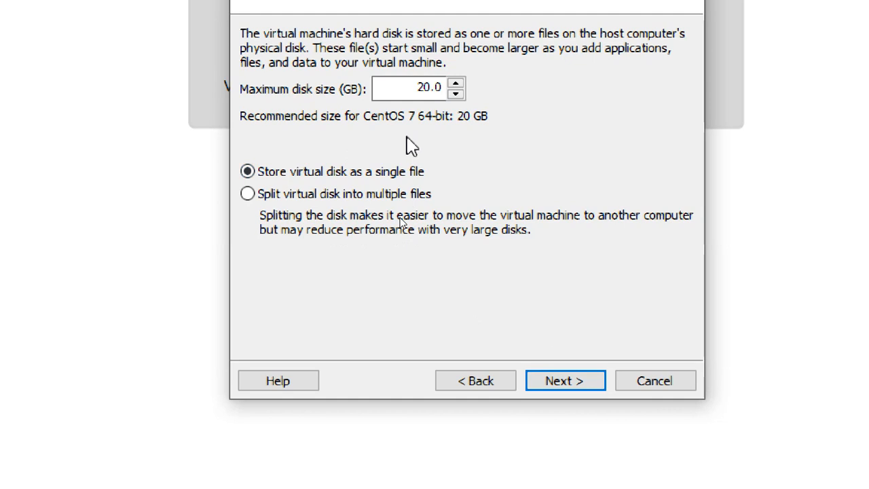
left_click_drag(421, 87, 413, 89)
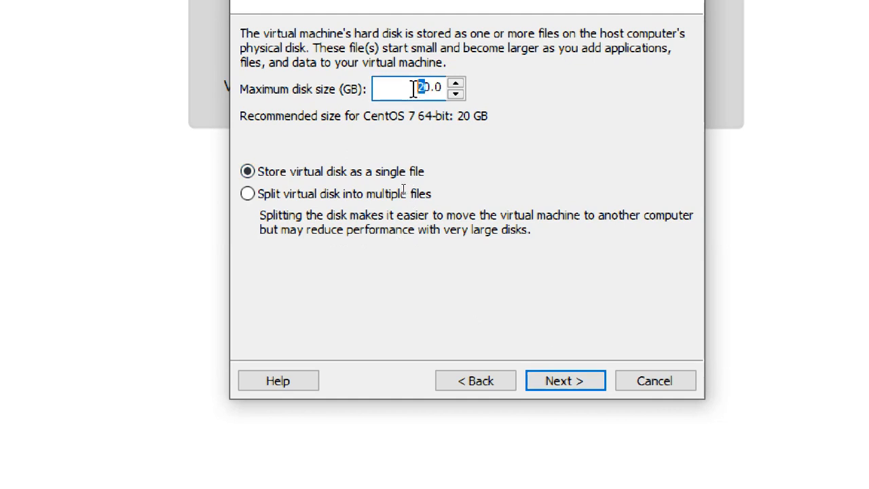
key("BackSpace")
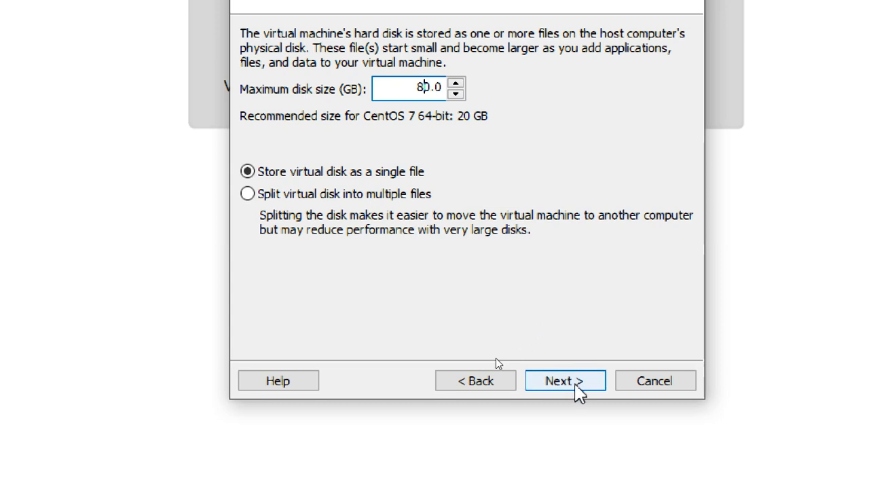
Step: Open Customize Hardware and set the new machine's memory to 4096 MB
left_click(579, 380)
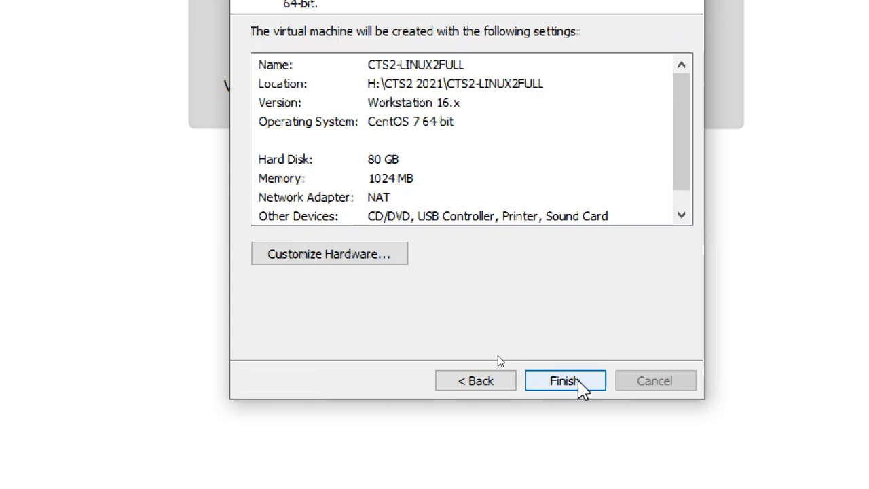
left_click(322, 258)
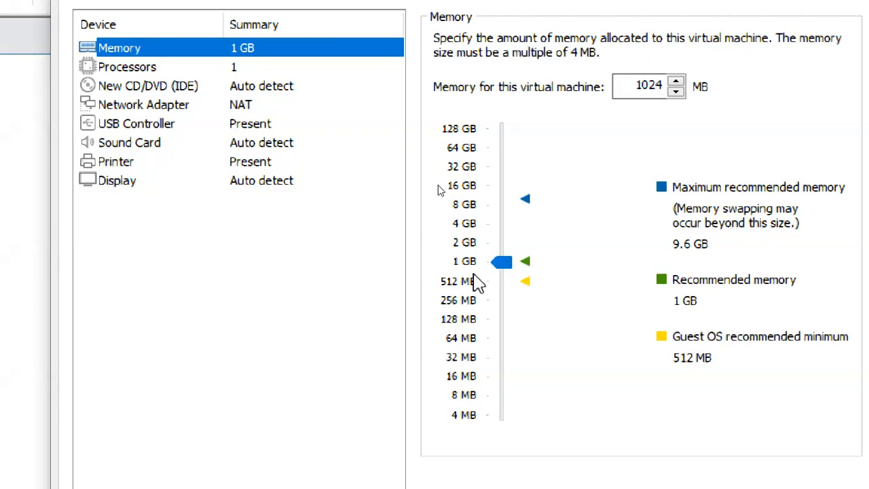
left_click(464, 242)
left_click(465, 224)
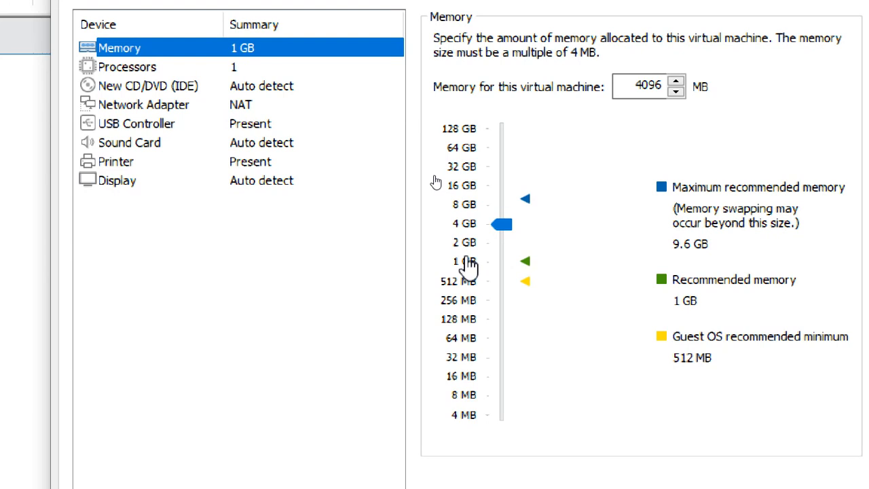
left_click(467, 246)
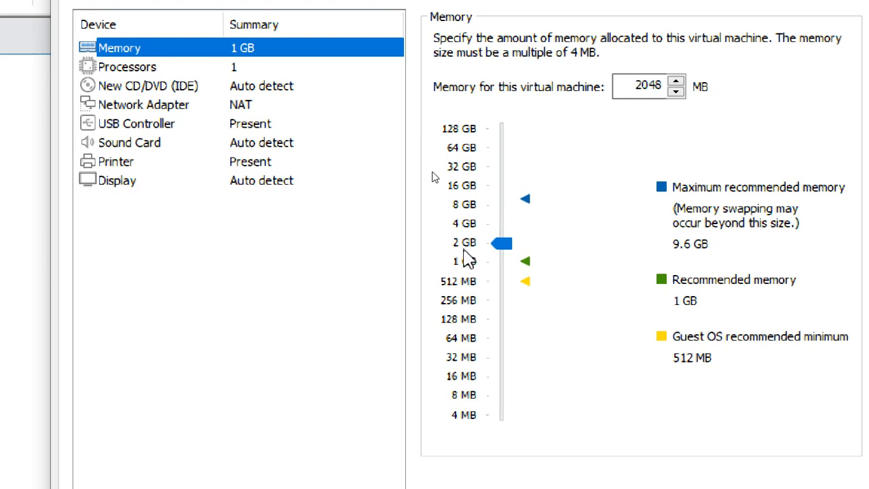
left_click(467, 224)
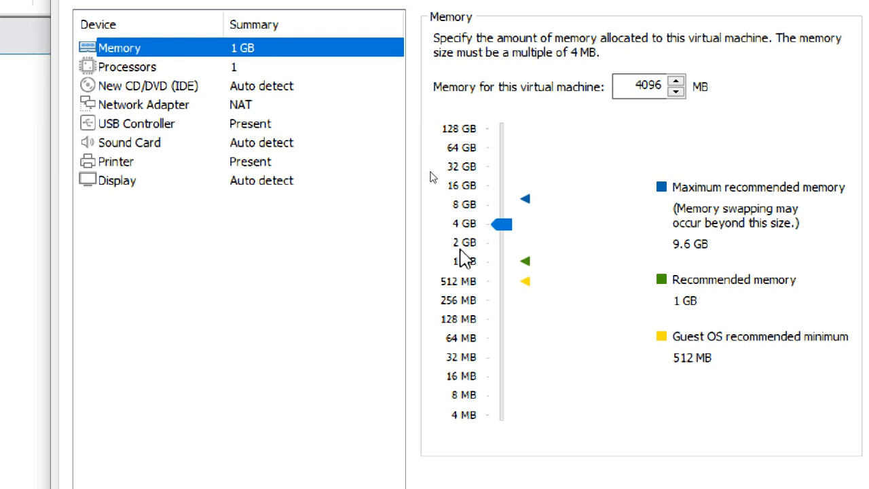
left_click(467, 246)
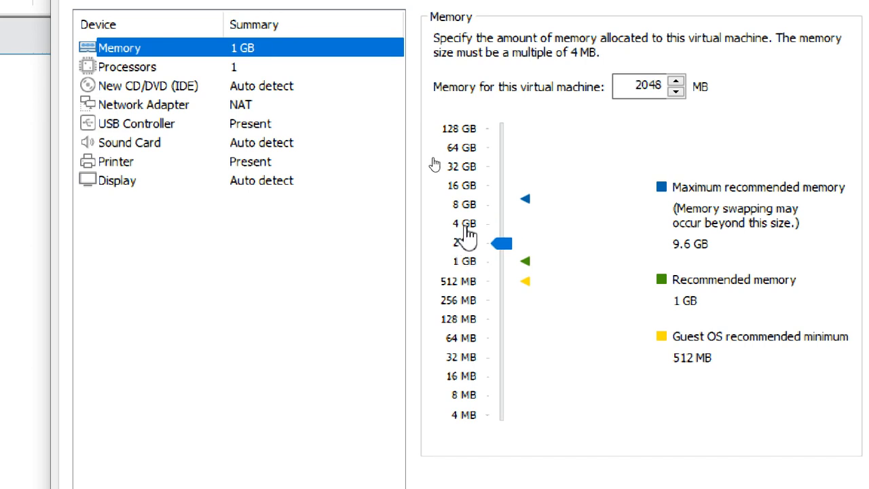
left_click(467, 224)
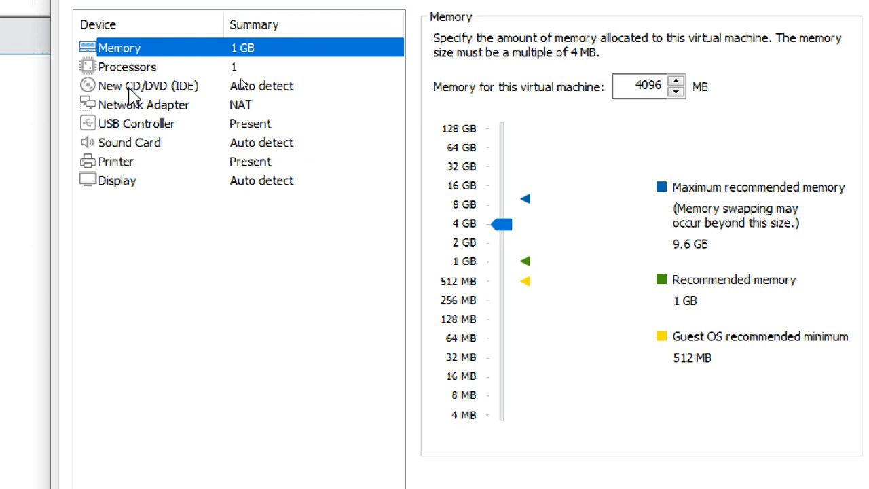
left_click(244, 68)
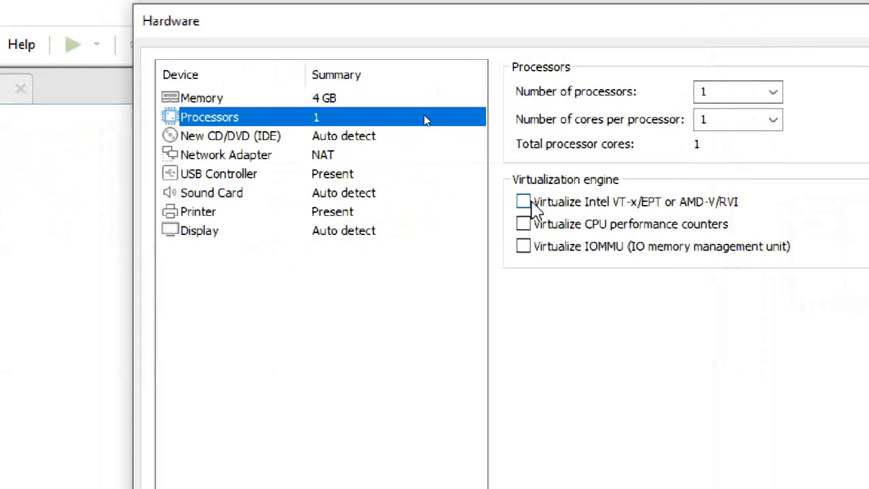
Step: Enable Intel VT-x/EPT or AMD-V/RVI virtualization and confirm memory is still 4096 MB
left_click(533, 204)
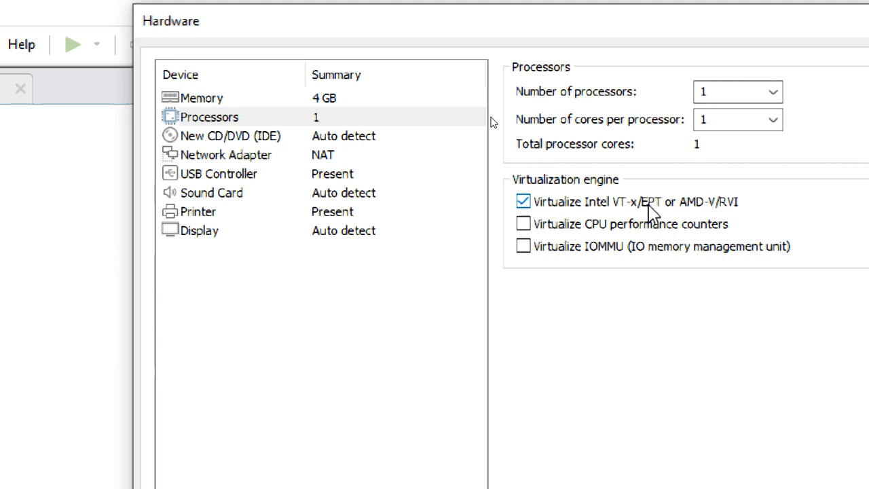
left_click(282, 98)
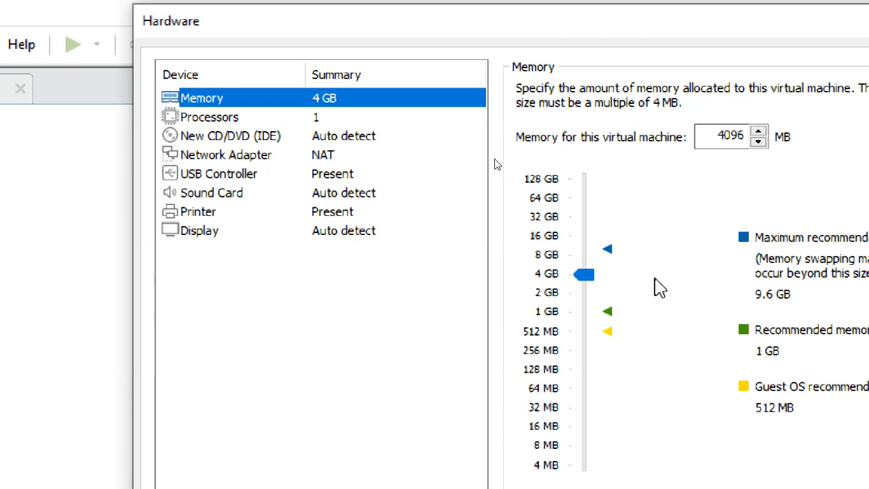
left_click_drag(718, 137, 750, 136)
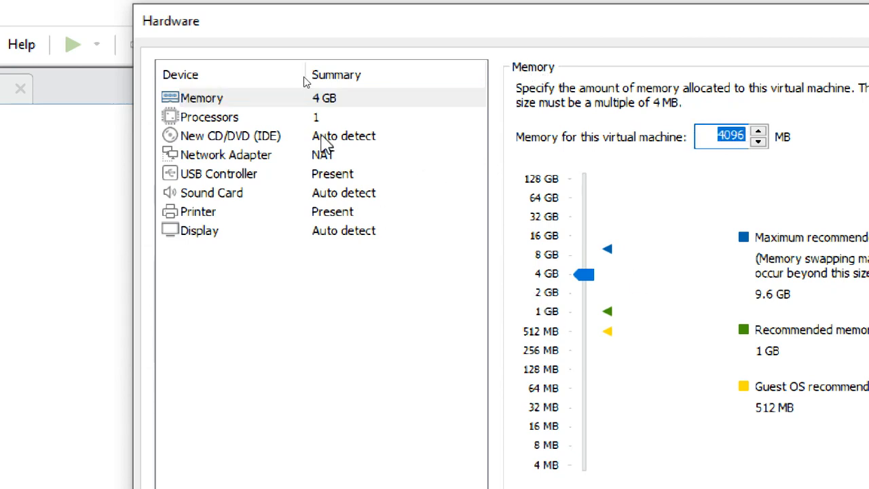
left_click(309, 109)
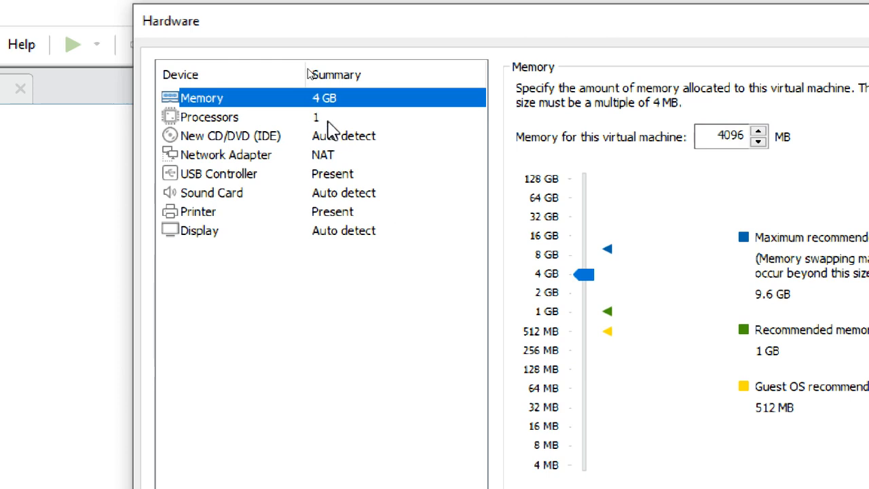
left_click(328, 124)
left_click(333, 137)
left_click(344, 117)
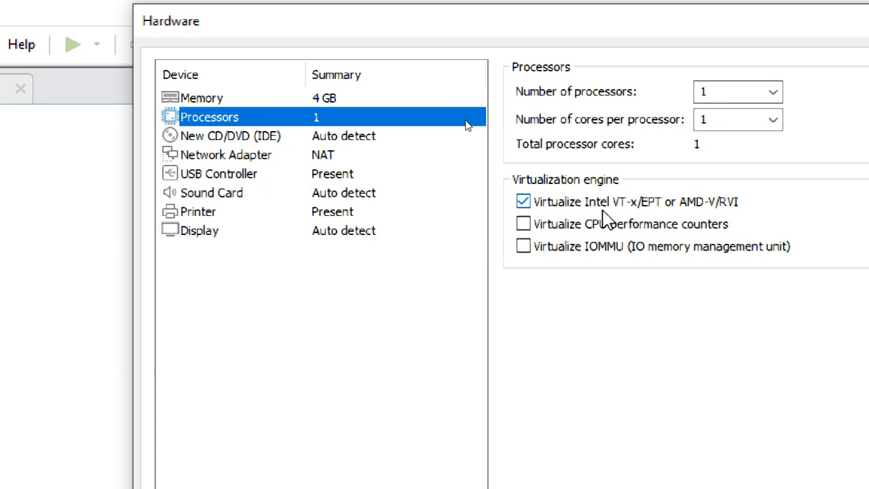
left_click(275, 138)
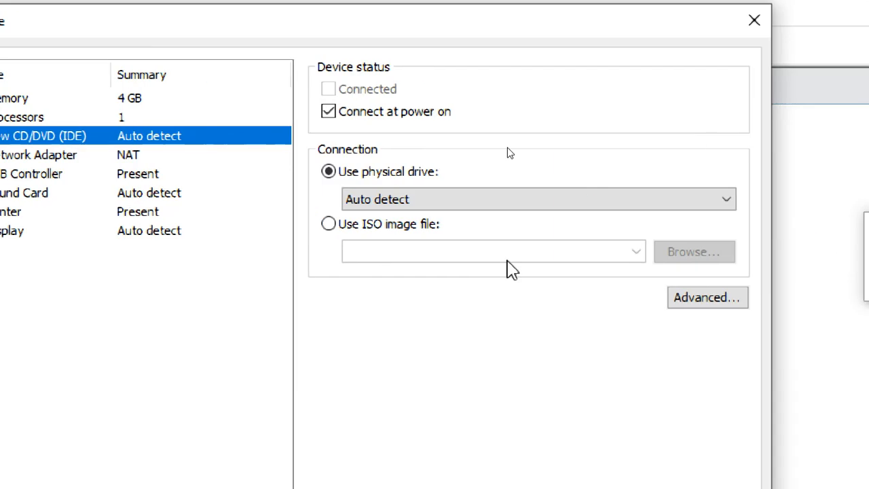
Step: Set the CD/DVD drive to use an ISO image file and browse for one
left_click(610, 225)
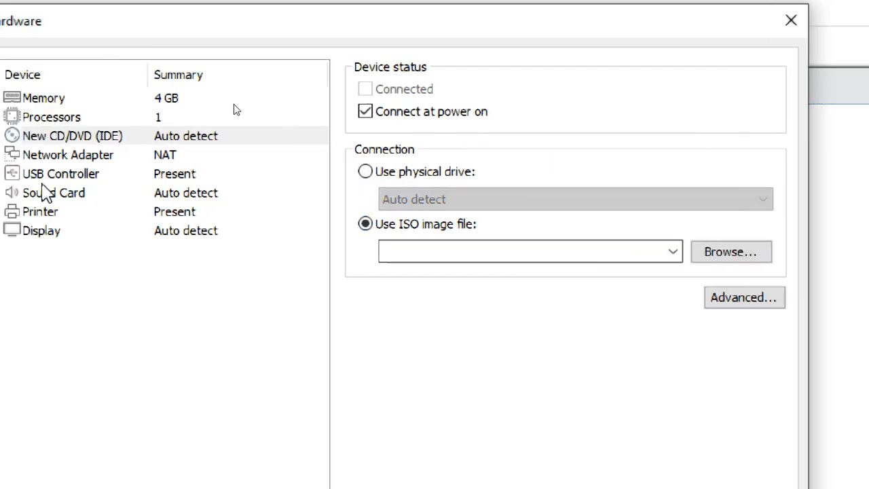
left_click(18, 138)
left_click(404, 228)
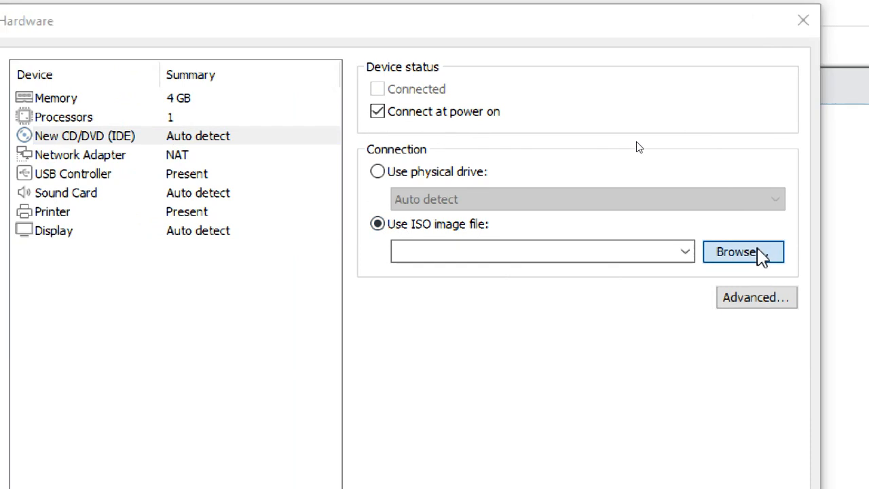
left_click(759, 253)
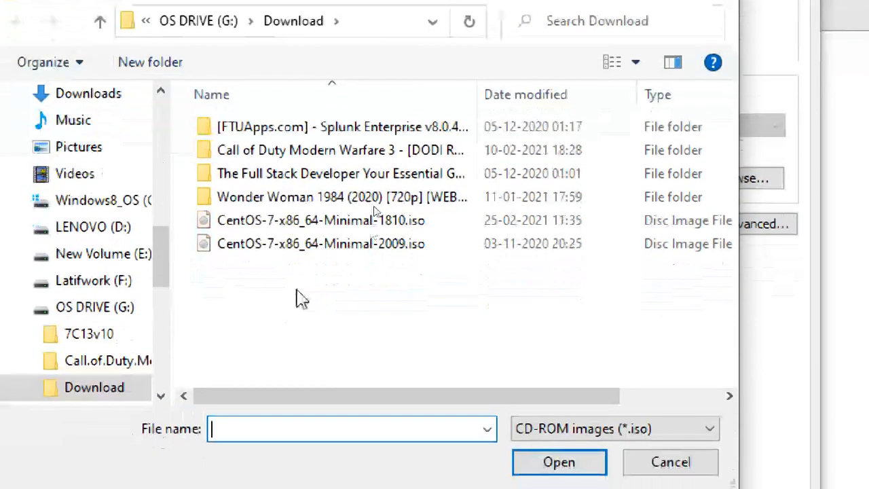
Step: Select G:\CentOS-7-x86_64-DVD-2009.iso and attach it to the virtual drive
left_click(306, 245)
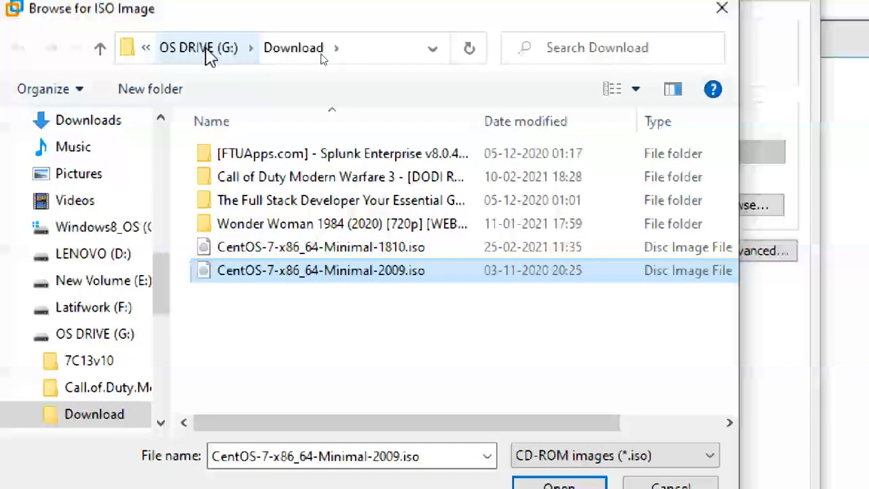
left_click(203, 49)
scroll(292, 326, "down", 8)
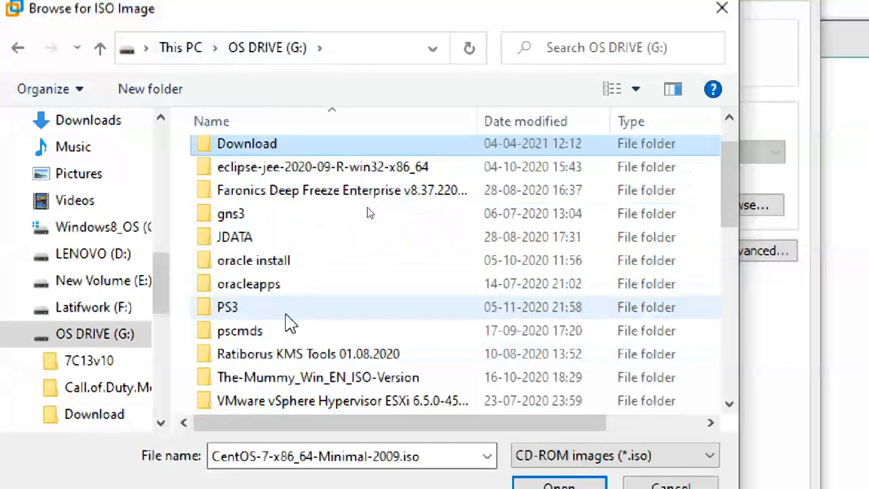
scroll(316, 360, "up", 1)
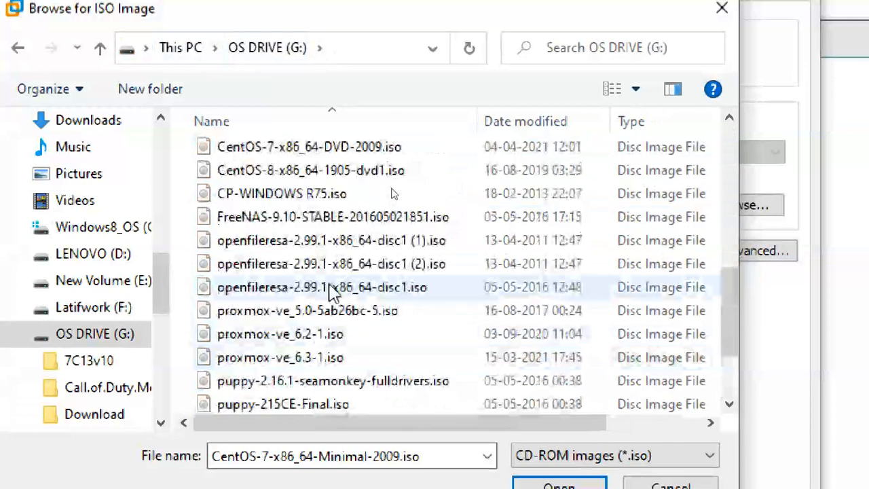
left_click(334, 151)
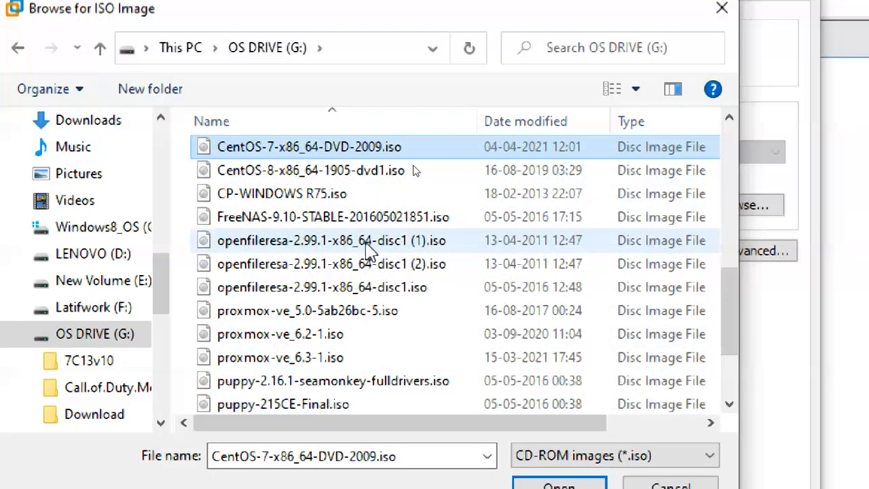
scroll(373, 246, "up", 1)
key("Up")
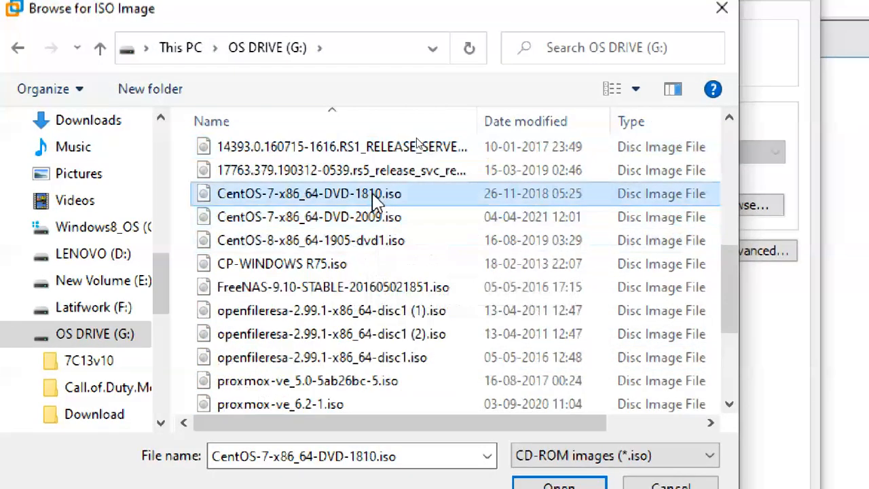
key("Down")
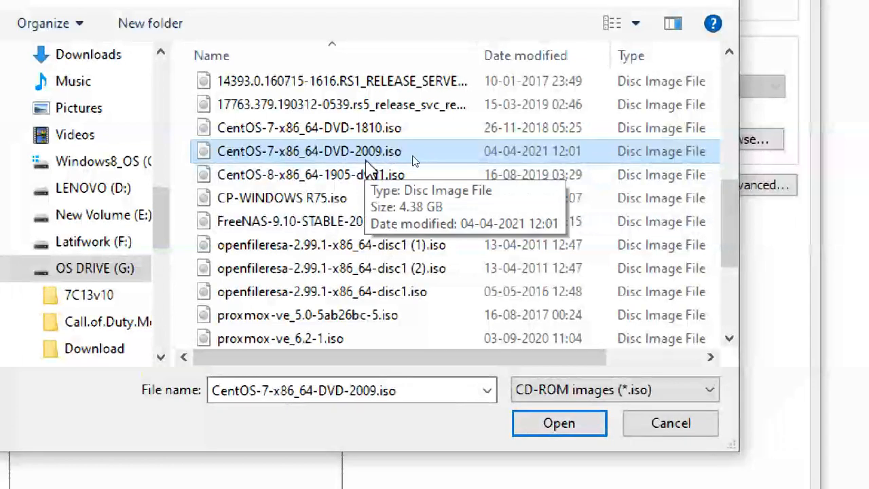
left_click(542, 427)
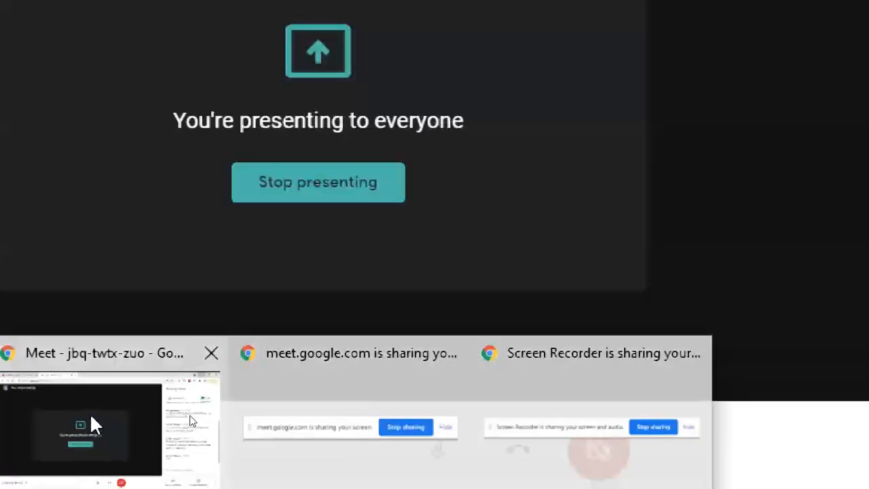
Step: In a new Chrome tab, search 'CENTOS 7' and open the Download CentOS result
left_click(95, 425)
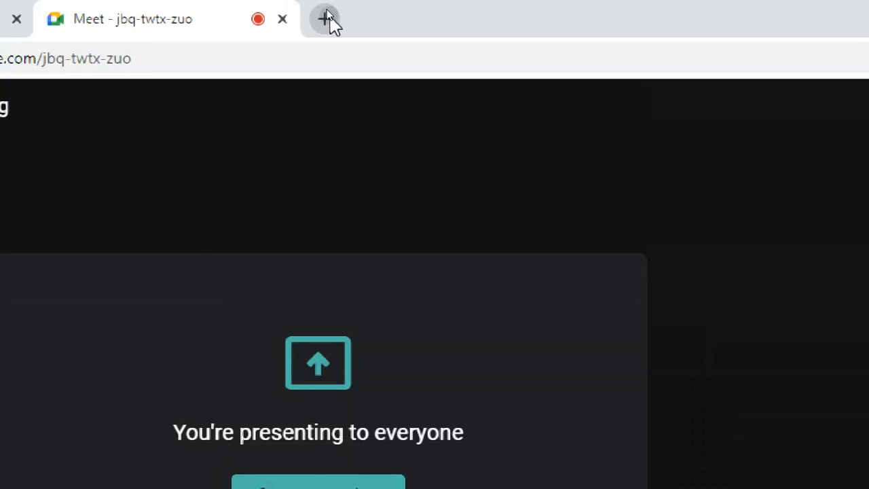
left_click(325, 19)
type("CNE")
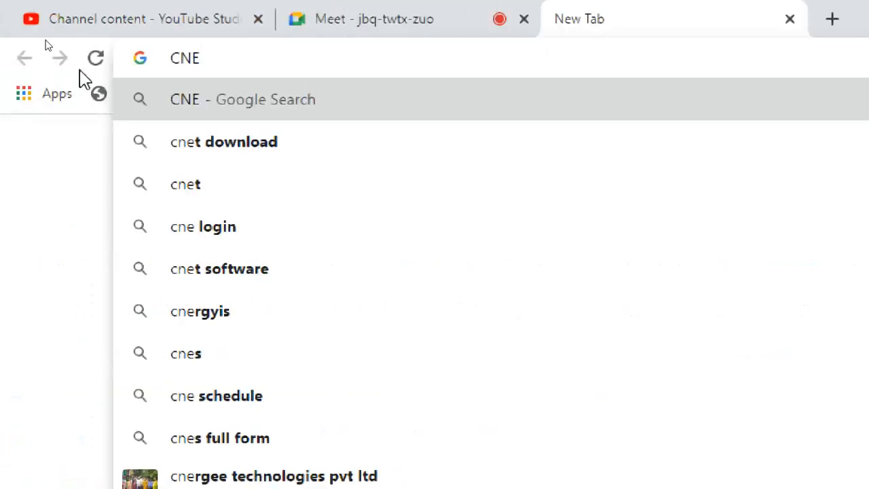
key("BackSpace")
key("BackSpace")
type("EN")
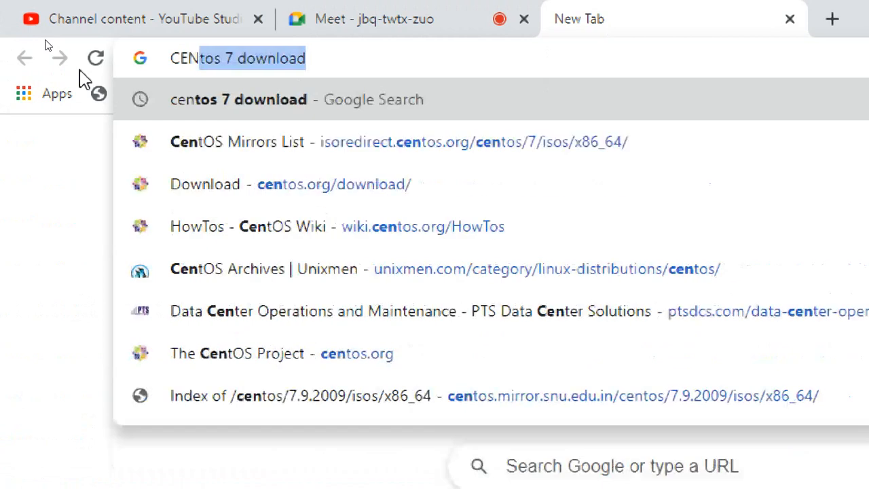
type("TOS 7")
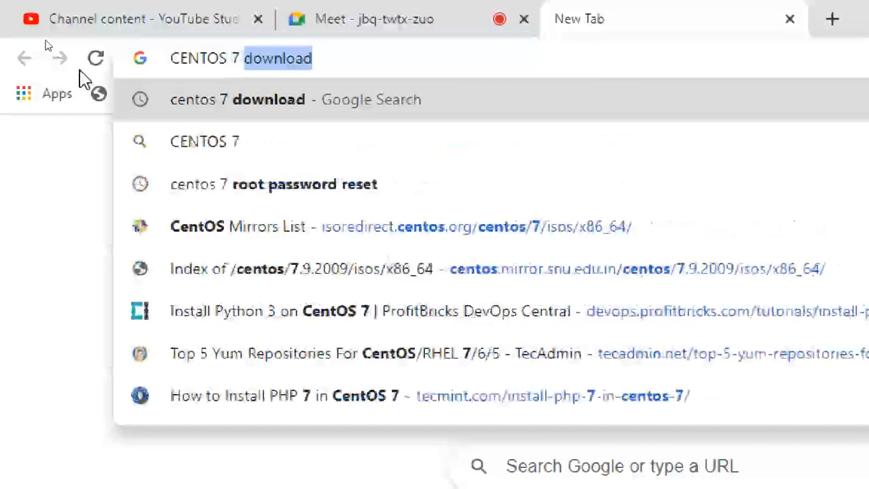
key("Return")
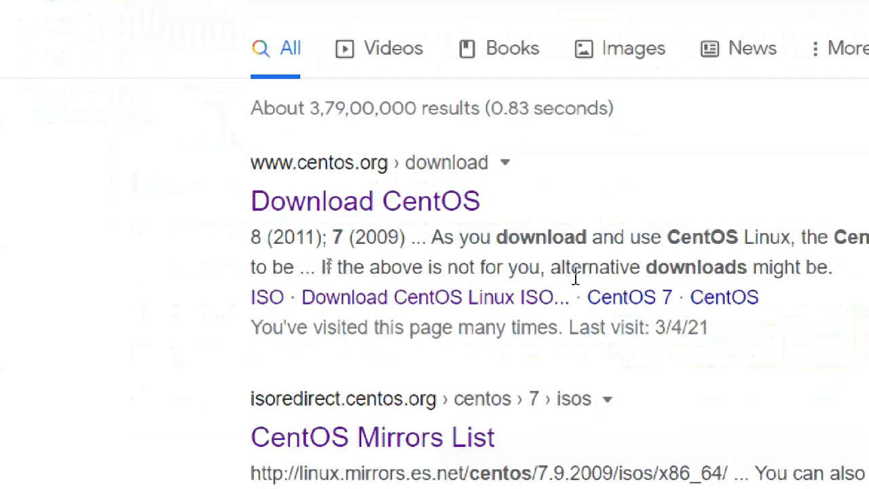
left_click(451, 221)
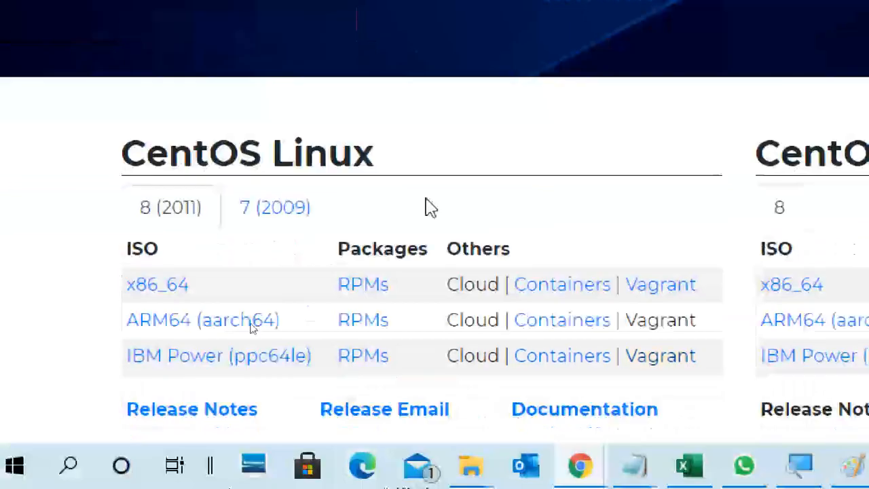
Step: Open the CentOS 7 (2009) x86_64 downloads and the snu.edu.in mirror's ISO listing
left_click(285, 333)
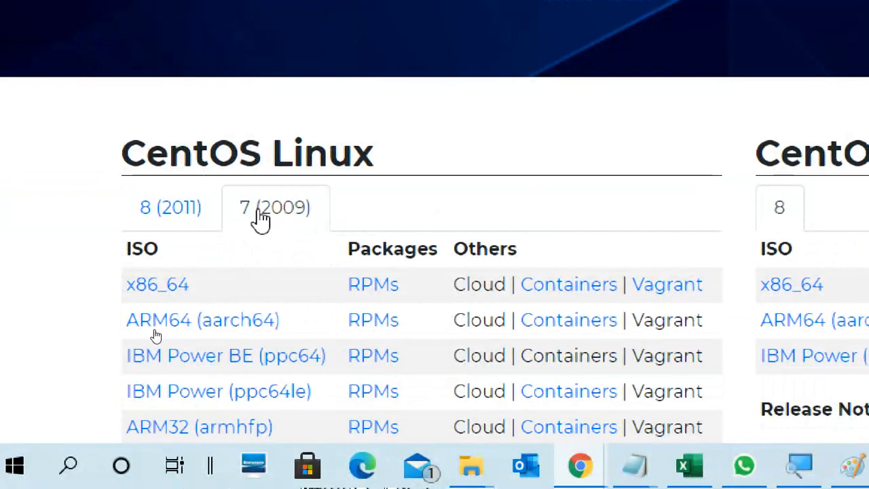
left_click(153, 293)
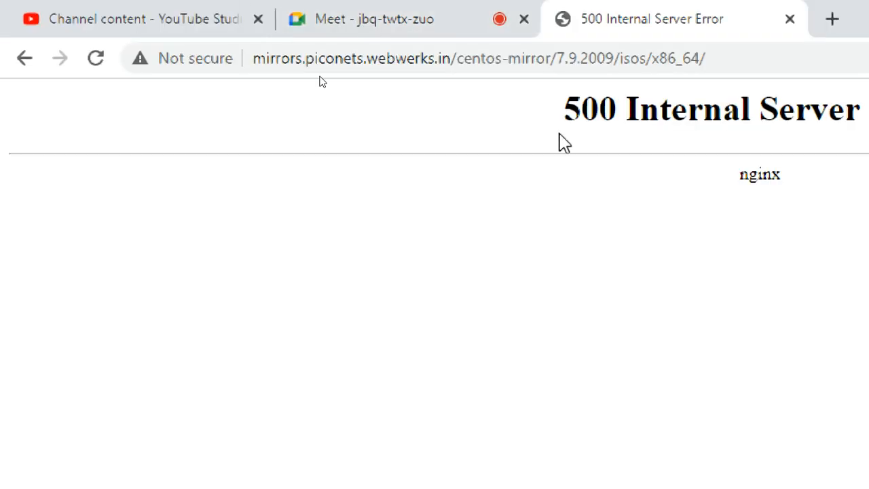
left_click(24, 57)
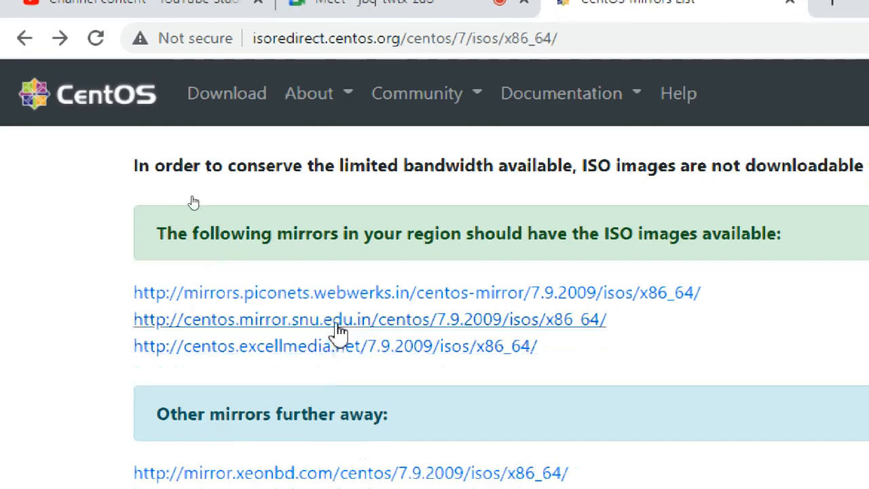
left_click(339, 319)
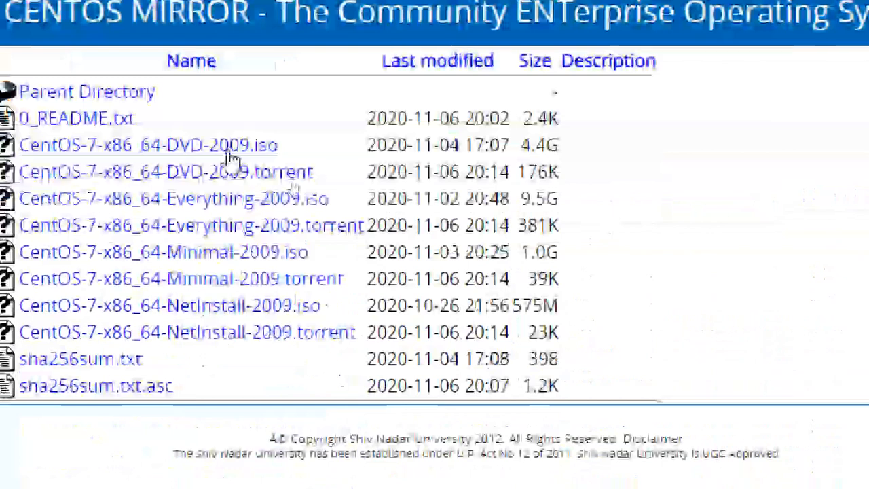
Step: Highlight the DVD-2009 ISO (4.4G) and Everything-2009 ISO (9.5G), then return to hardware settings
left_click_drag(292, 146, 18, 145)
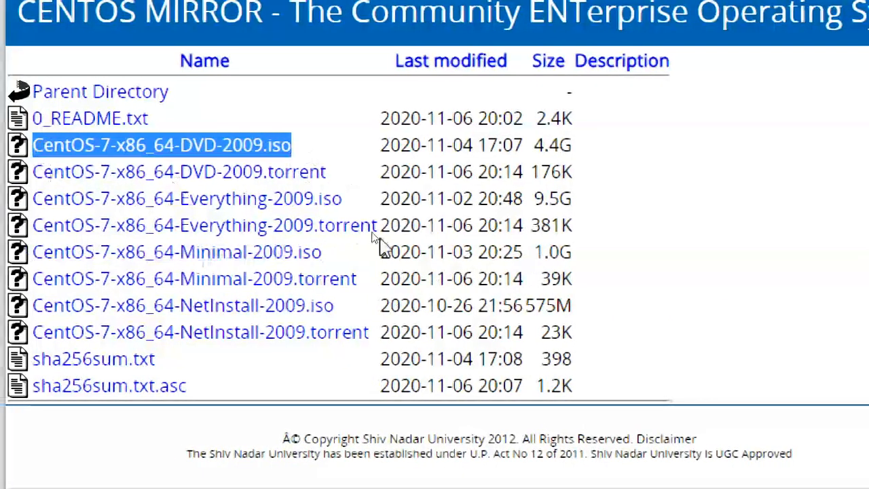
left_click_drag(342, 199, 33, 198)
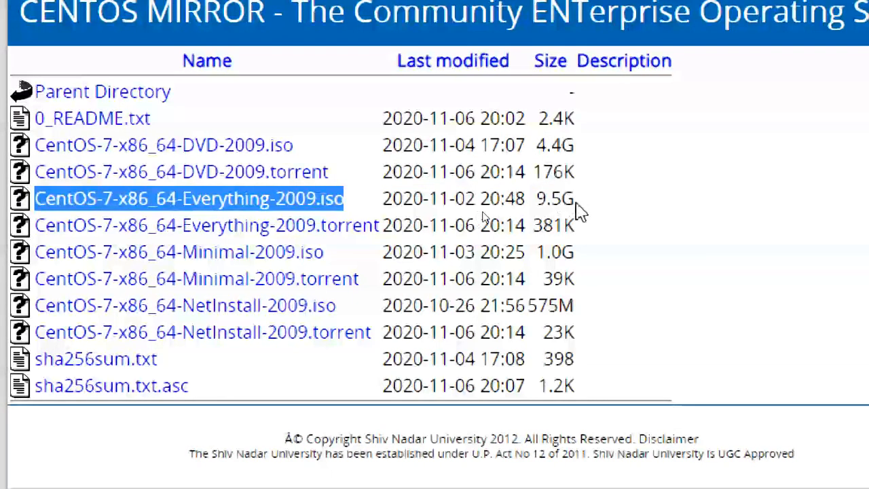
left_click_drag(582, 203, 466, 208)
left_click_drag(543, 197, 535, 201)
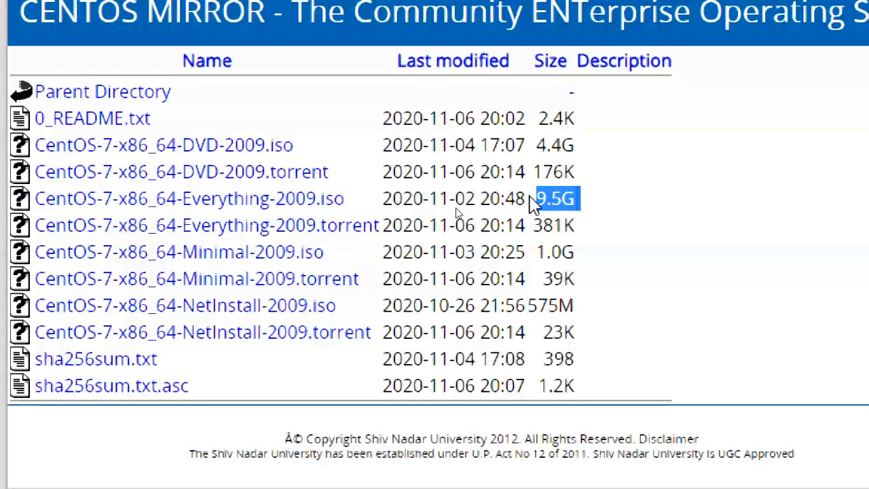
left_click_drag(575, 145, 382, 145)
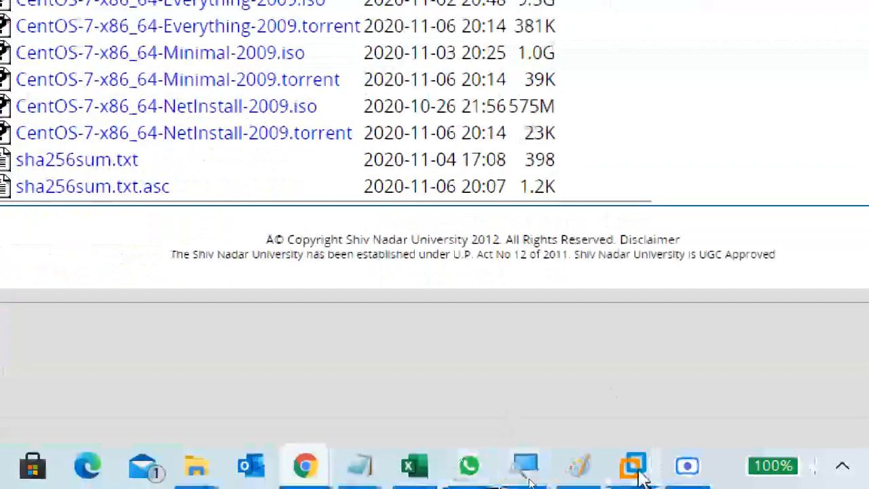
mouse_move(641, 468)
left_click(695, 359)
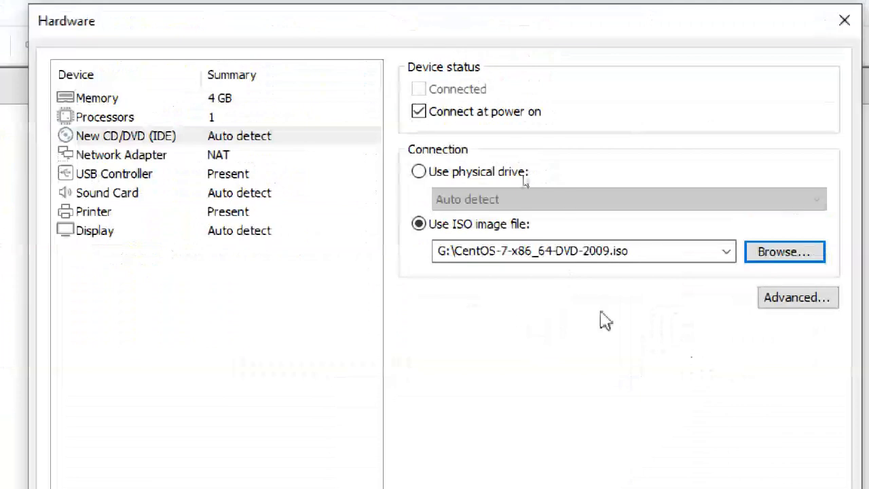
Step: Set the network adapter to the custom VMnet0 virtual network
left_click_drag(629, 251, 440, 251)
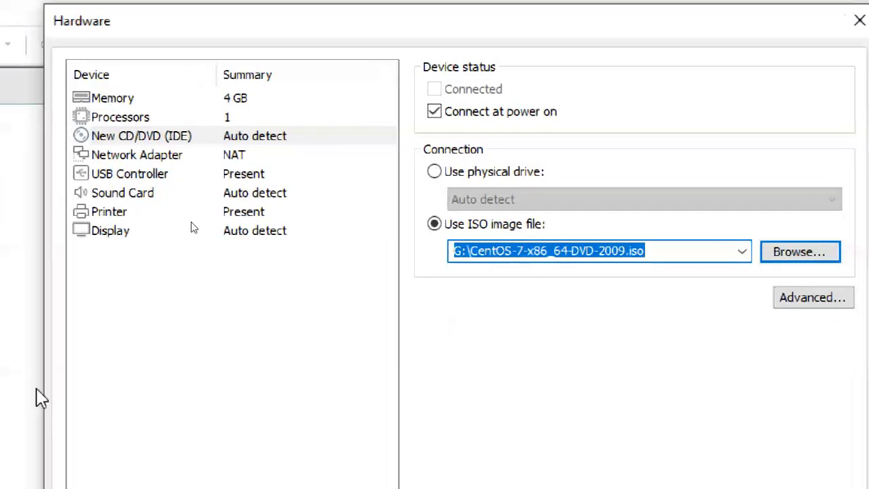
left_click(173, 157)
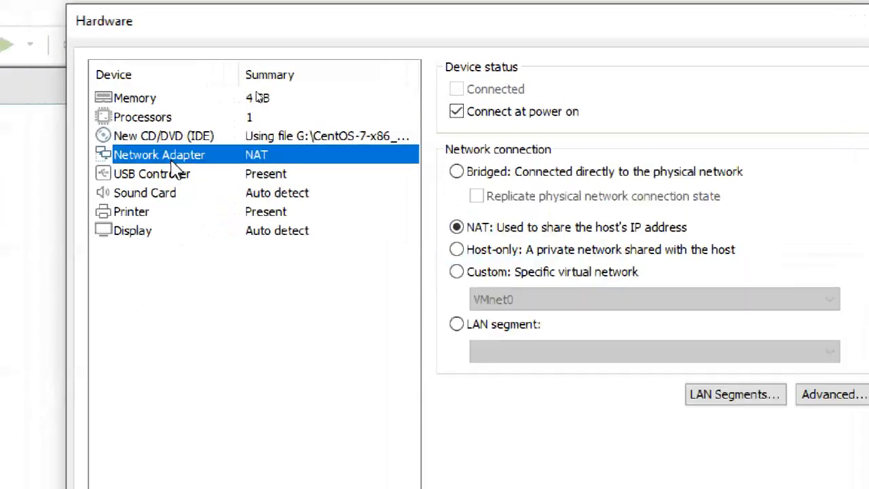
left_click(488, 273)
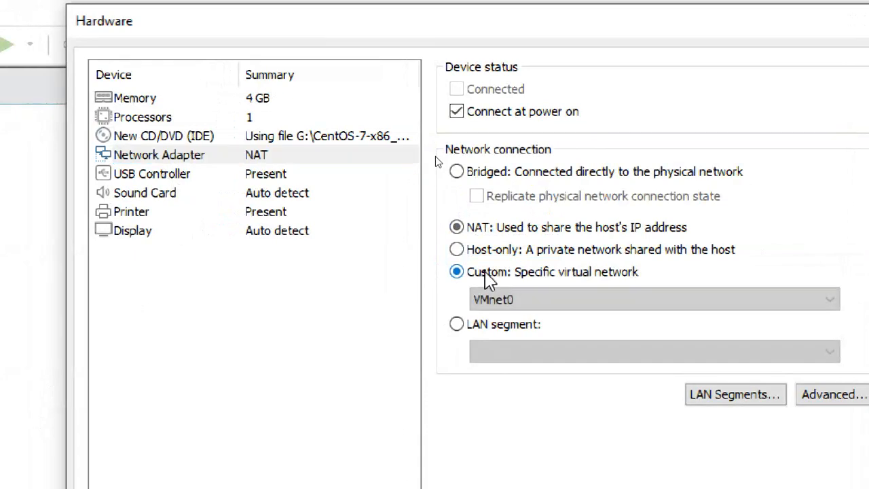
left_click(503, 304)
left_click(510, 320)
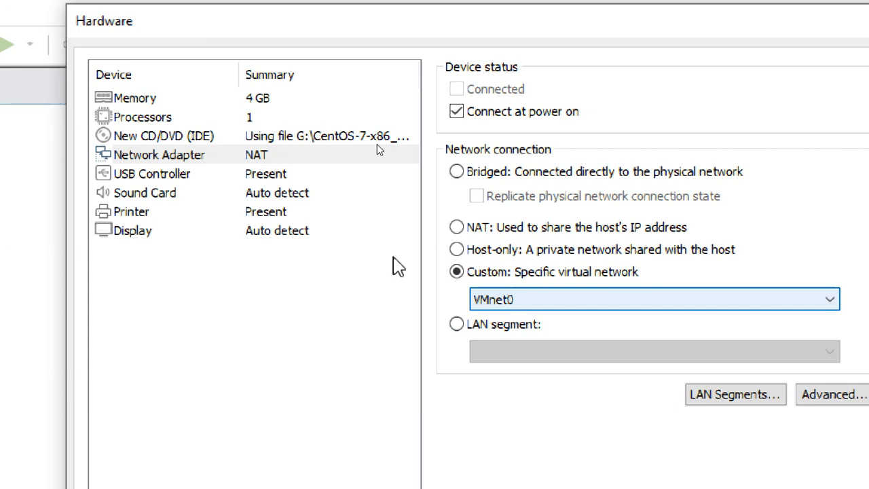
Step: Keep the VM memory at 4 GB and check the single-processor setting
left_click(272, 121)
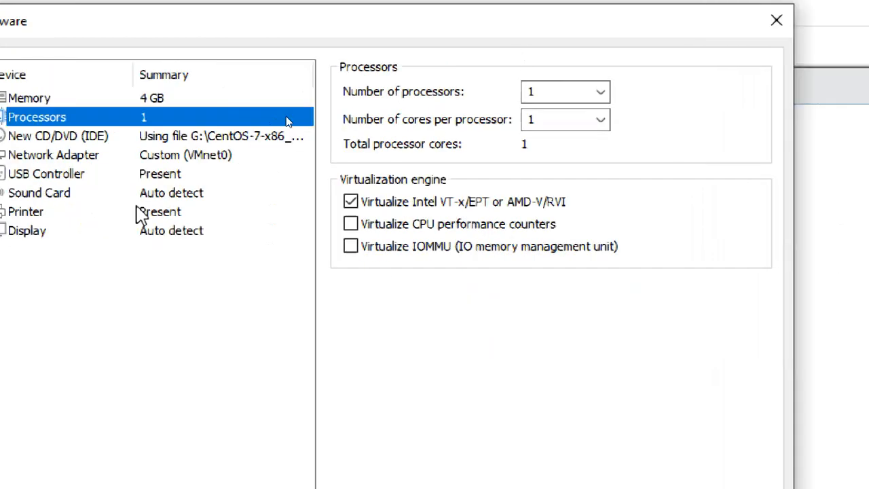
left_click(14, 97)
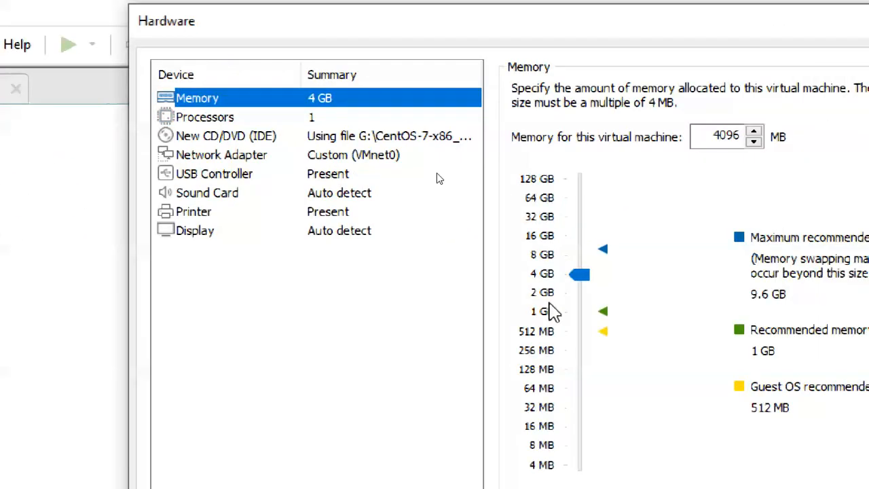
left_click(551, 296)
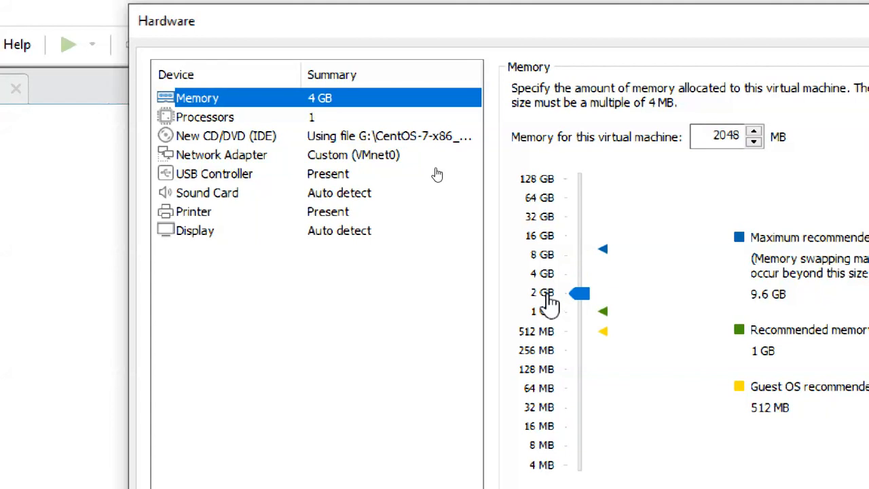
left_click(547, 275)
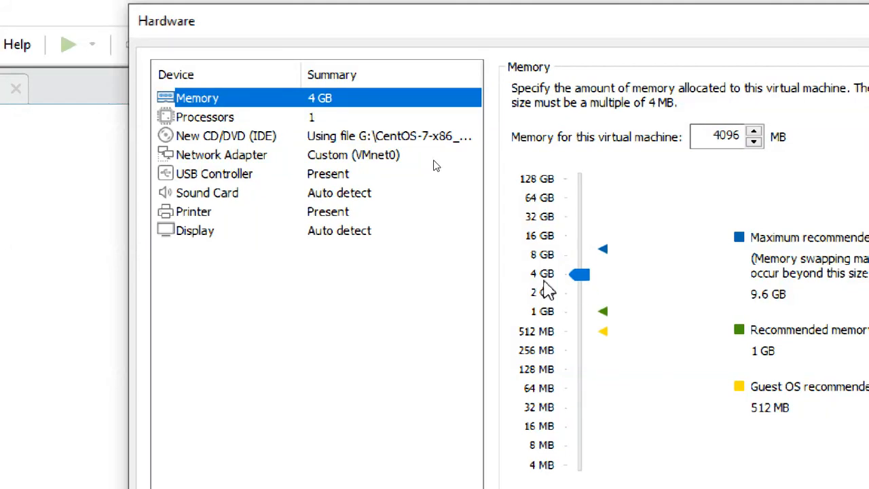
left_click(294, 121)
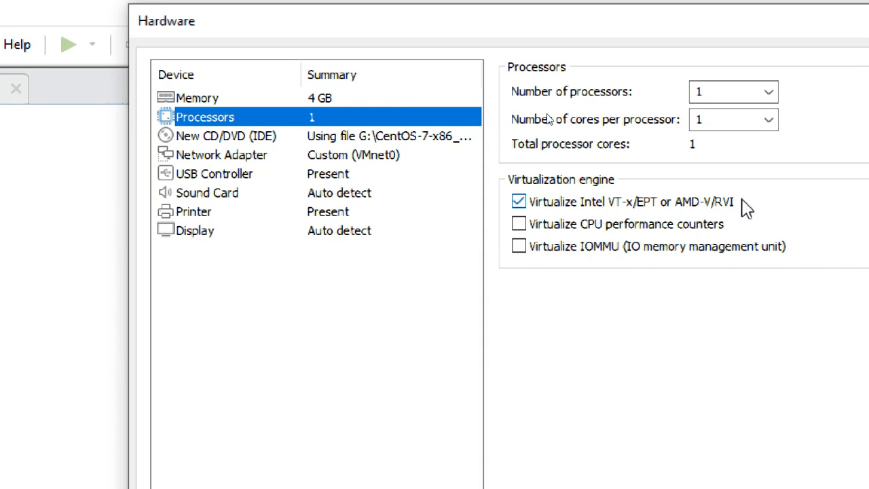
Step: Verify the CentOS ISO path and network adapter, then finish creating CTS2-LINUX2FULL
left_click(263, 138)
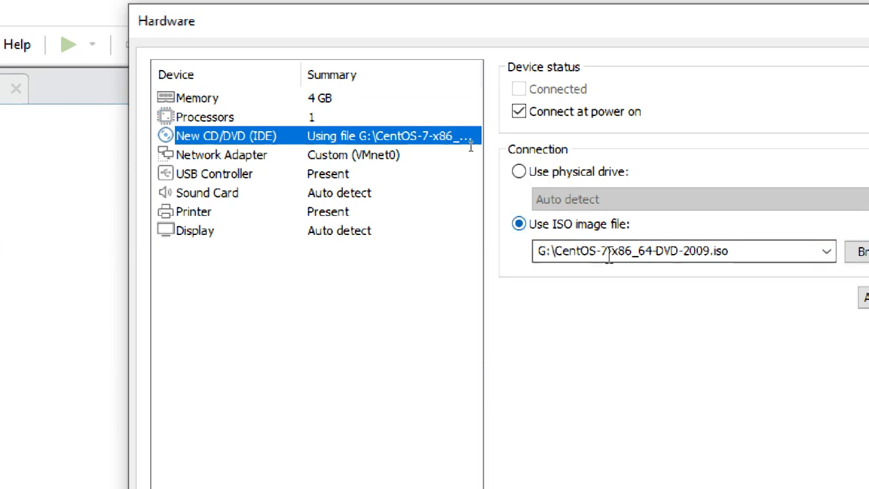
left_click(551, 251)
left_click(738, 253)
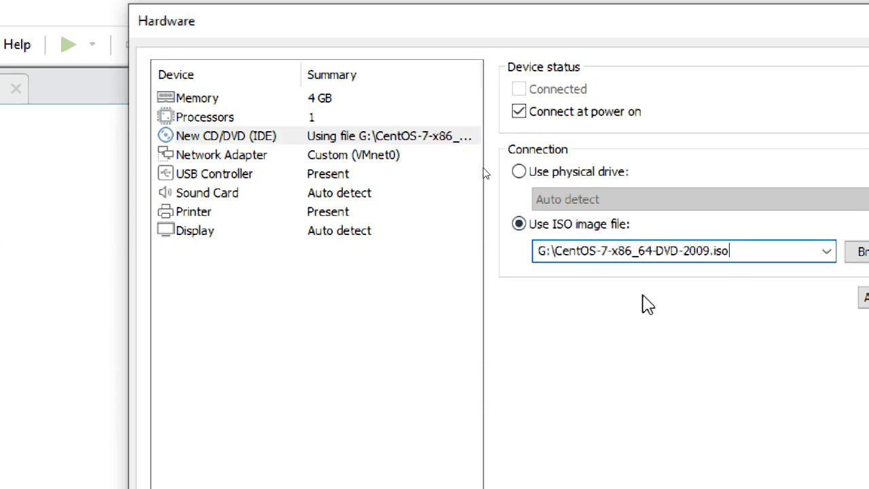
left_click(324, 159)
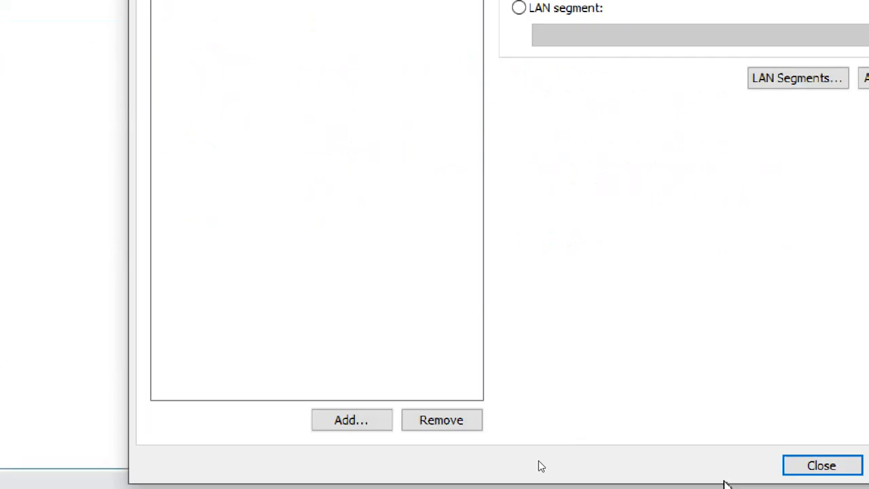
left_click(842, 467)
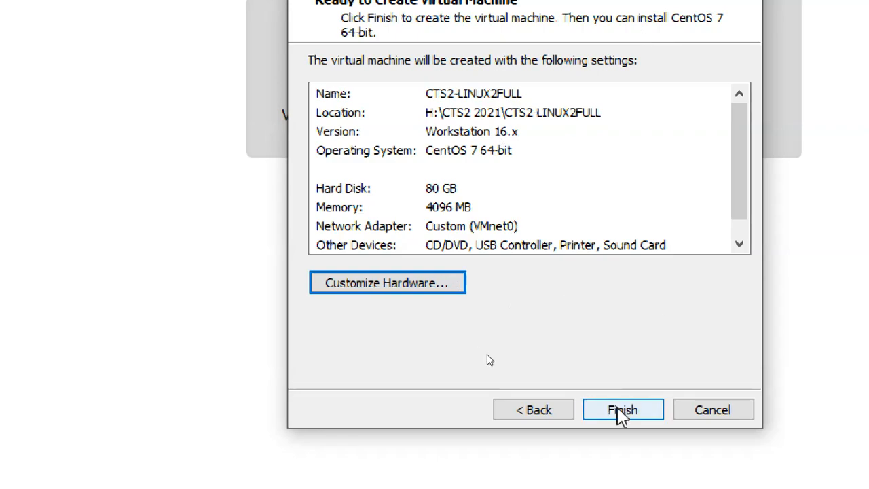
left_click(619, 411)
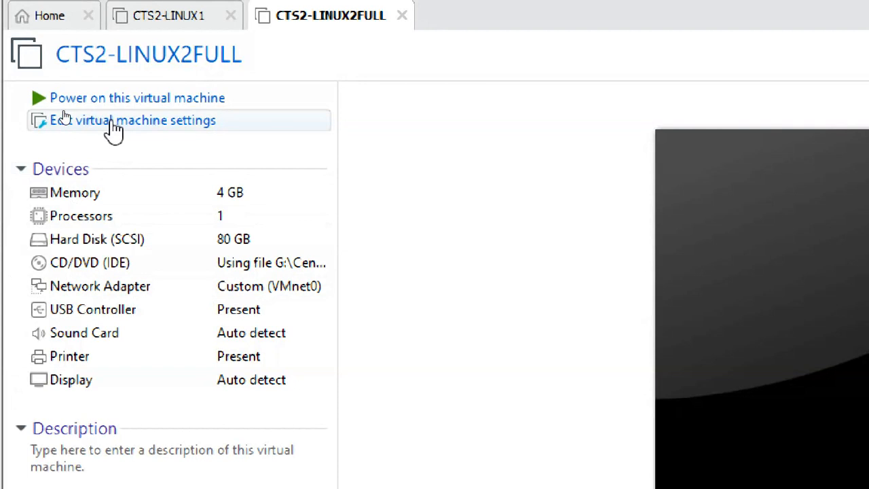
Step: Open CTS2-LINUX2FULL's settings, review processor, hard disk, CD/DVD and network, then show Options
left_click(113, 124)
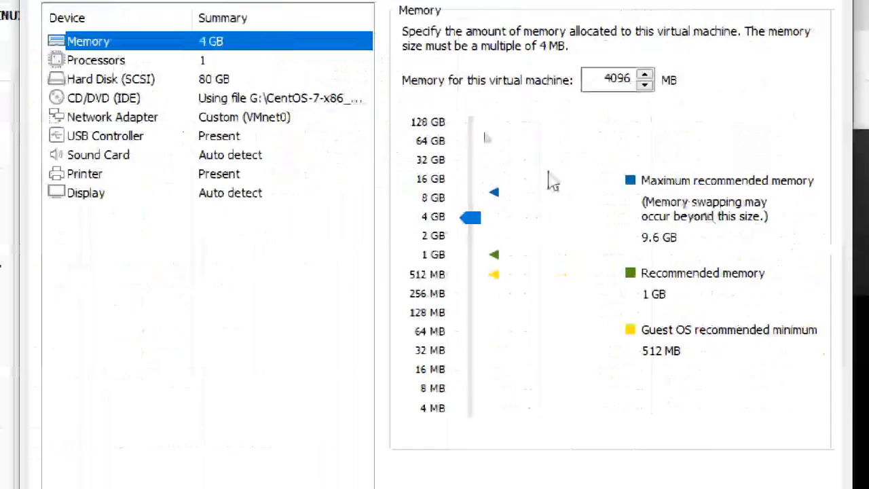
left_click(150, 61)
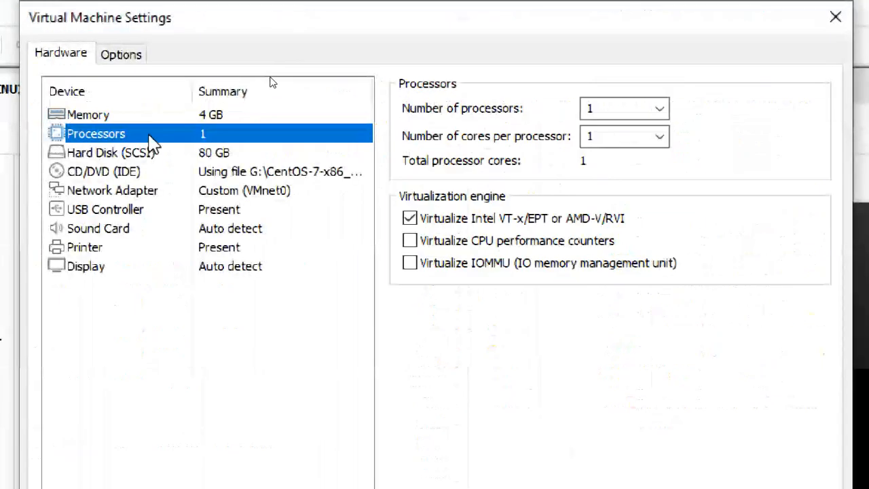
left_click(42, 153)
left_click(62, 173)
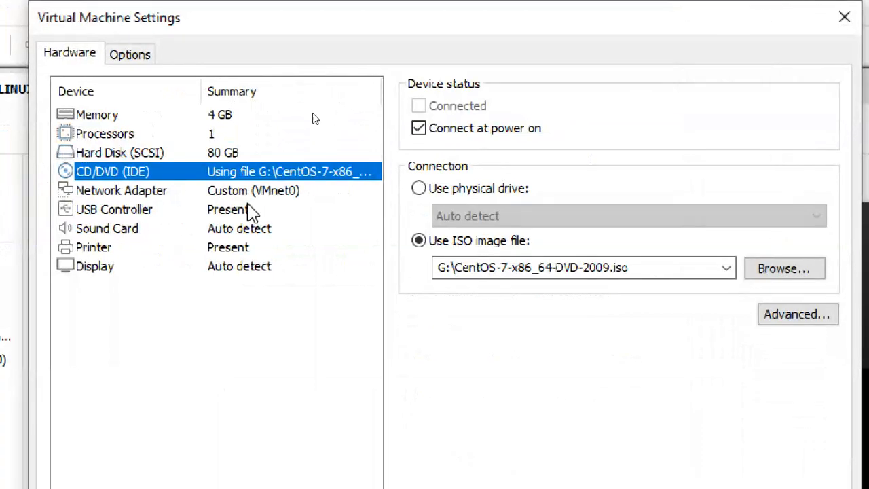
left_click(192, 191)
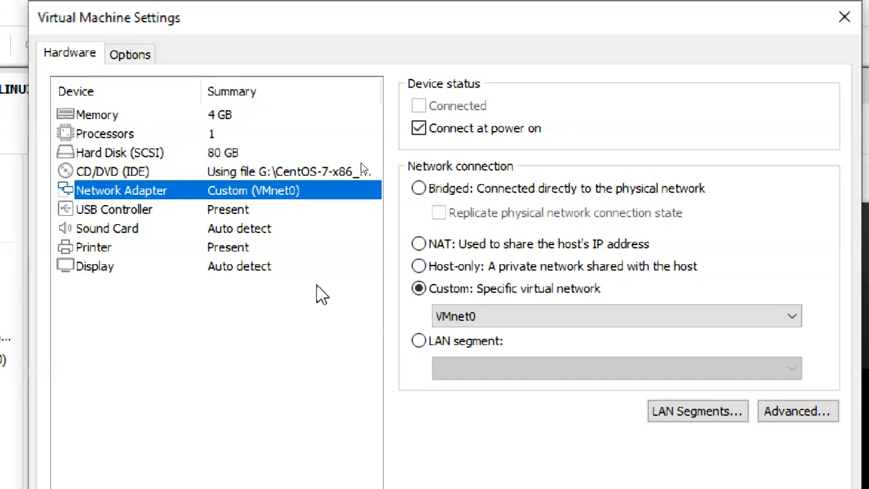
left_click(133, 54)
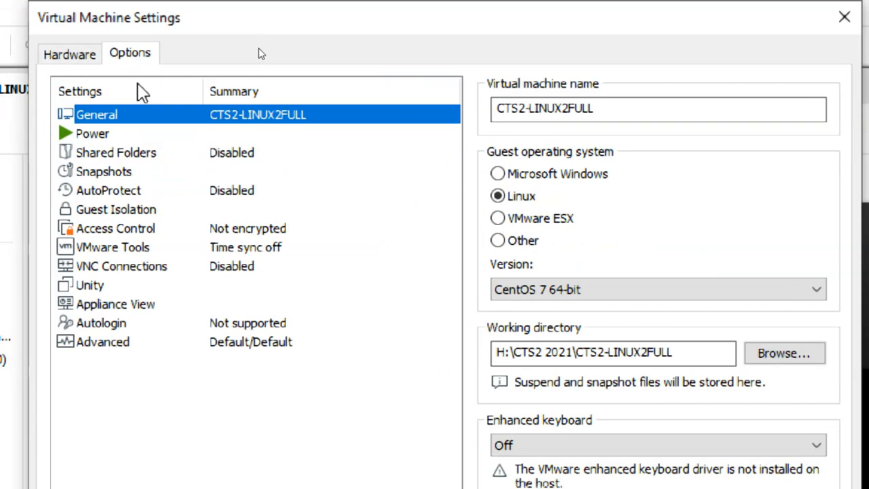
left_click(82, 56)
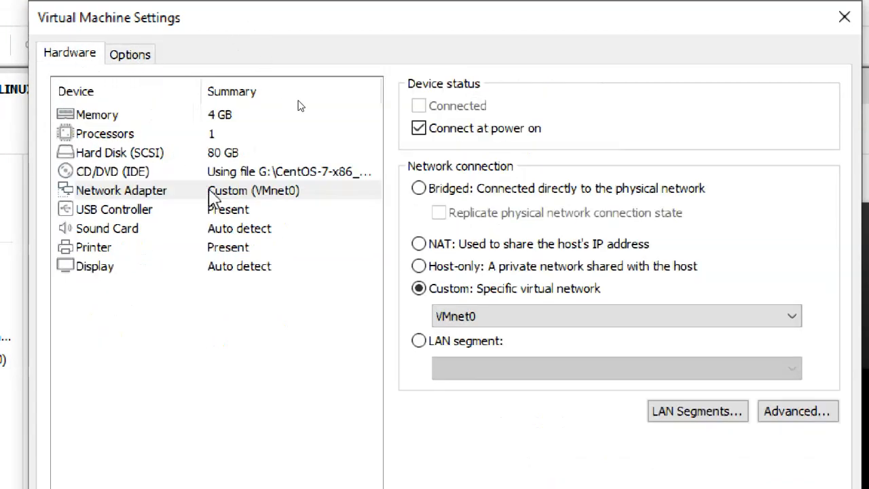
left_click(140, 54)
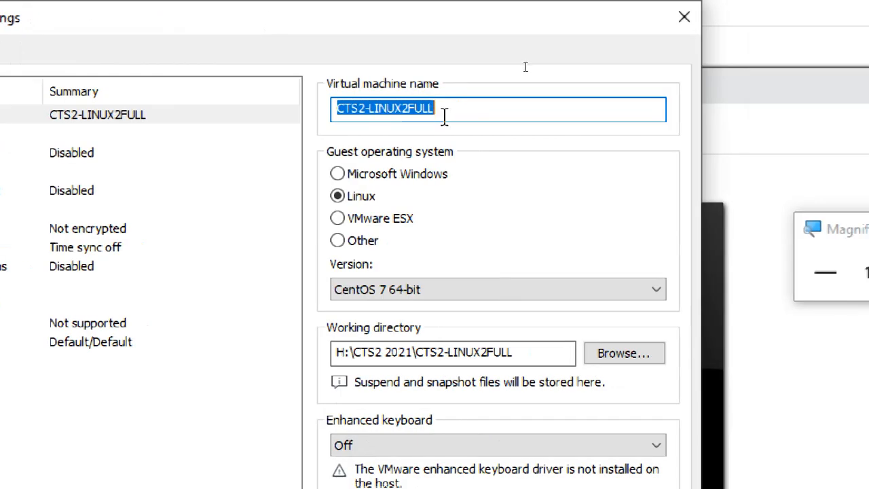
Step: Enable Synchronize guest time with host under VMware Tools
left_click(179, 250)
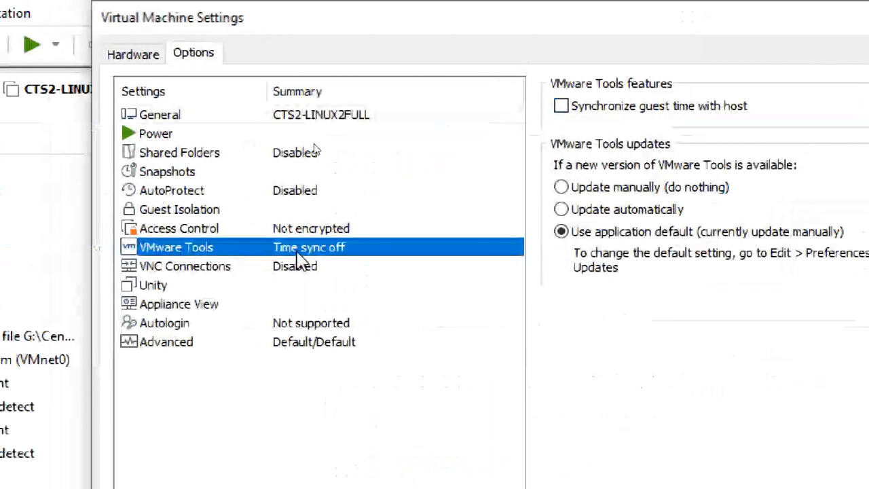
left_click(620, 107)
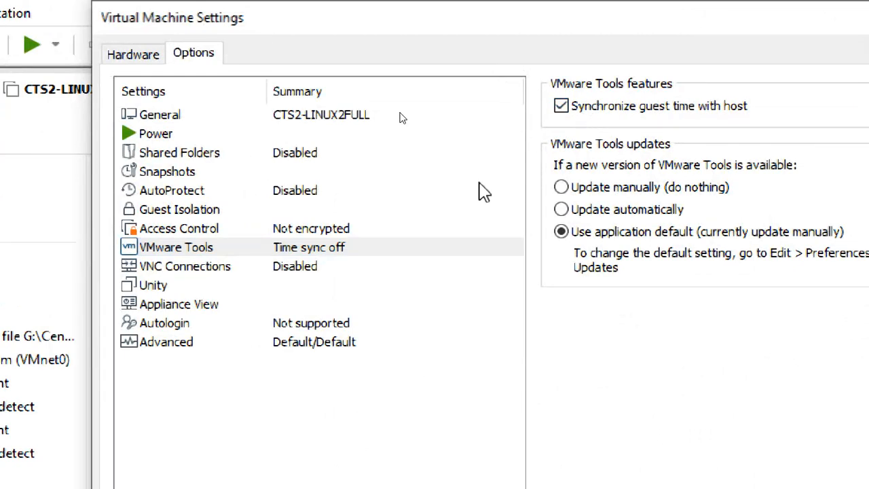
left_click(310, 250)
left_click(594, 111)
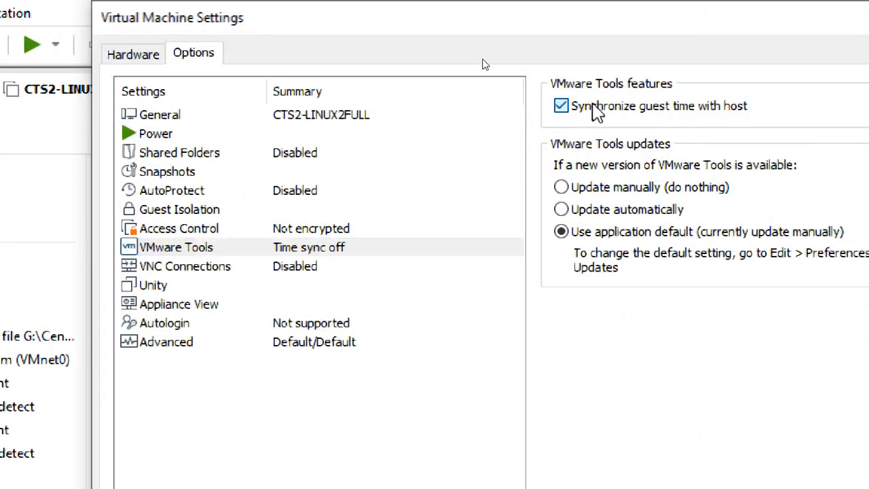
left_click(584, 108)
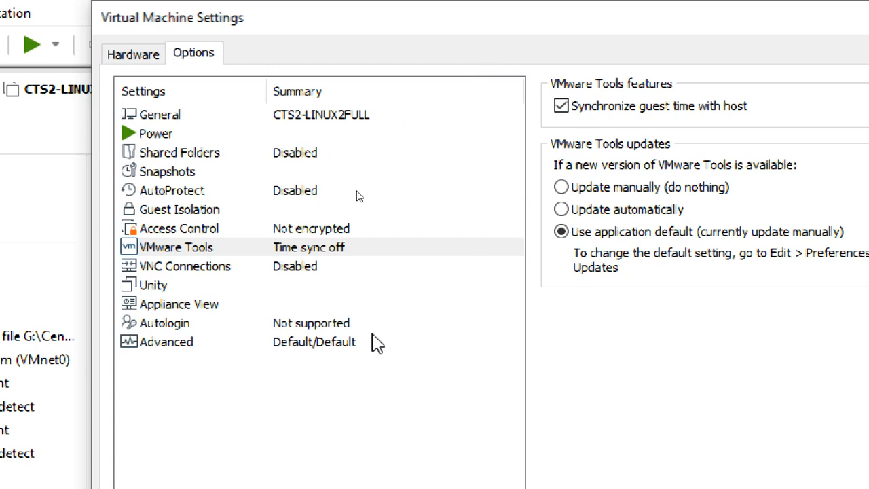
Step: Set the firmware type to UEFI under Advanced options
left_click(185, 345)
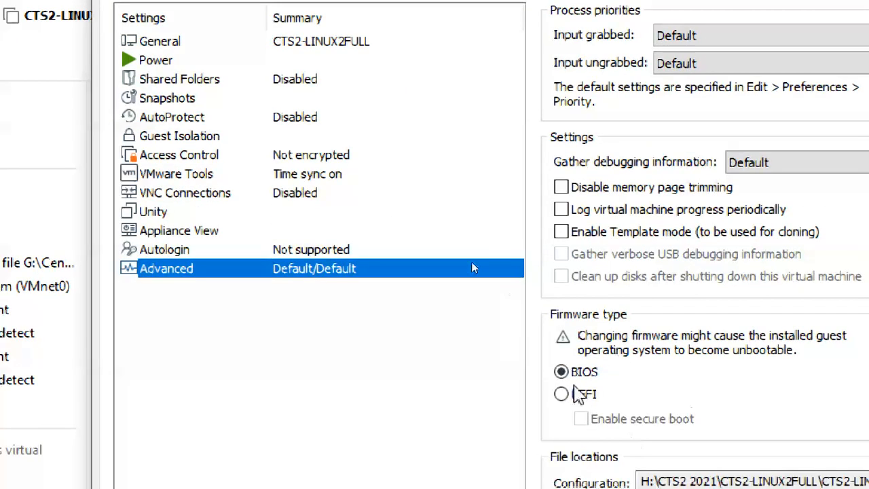
left_click(578, 393)
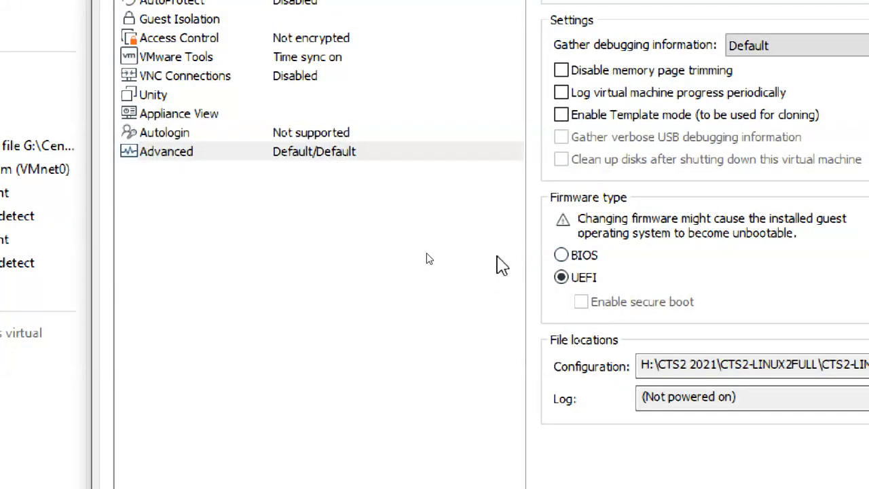
left_click(582, 262)
left_click(582, 280)
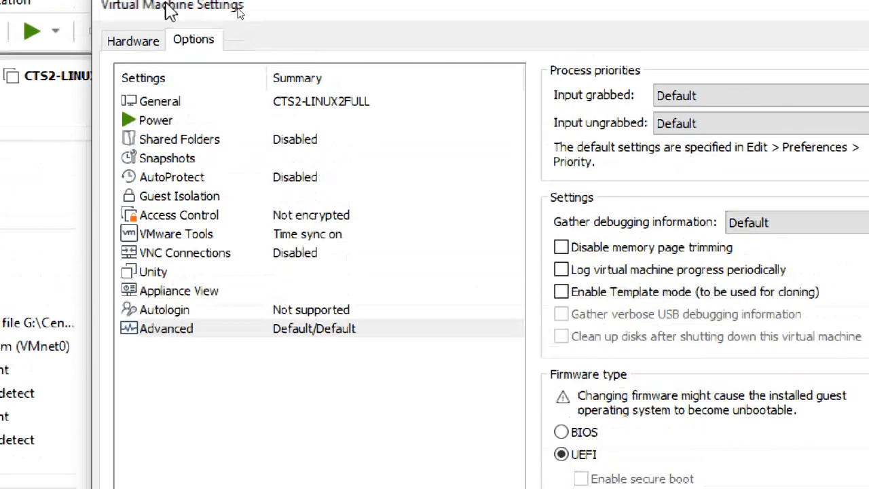
Step: Recheck the memory and hard disk settings, then save the settings with OK
left_click(132, 41)
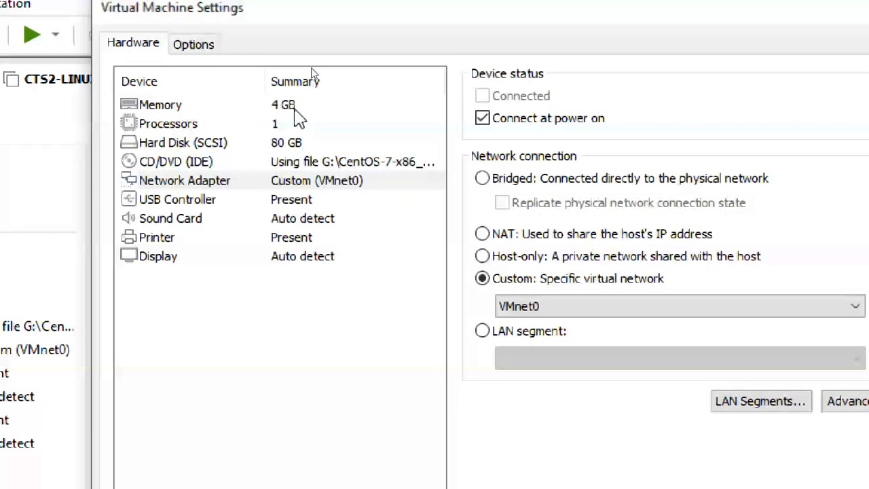
left_click(309, 105)
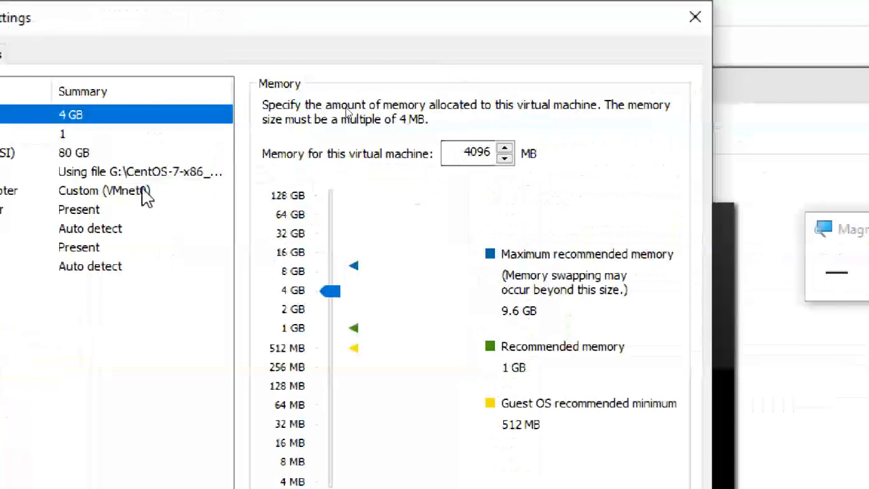
left_click(85, 153)
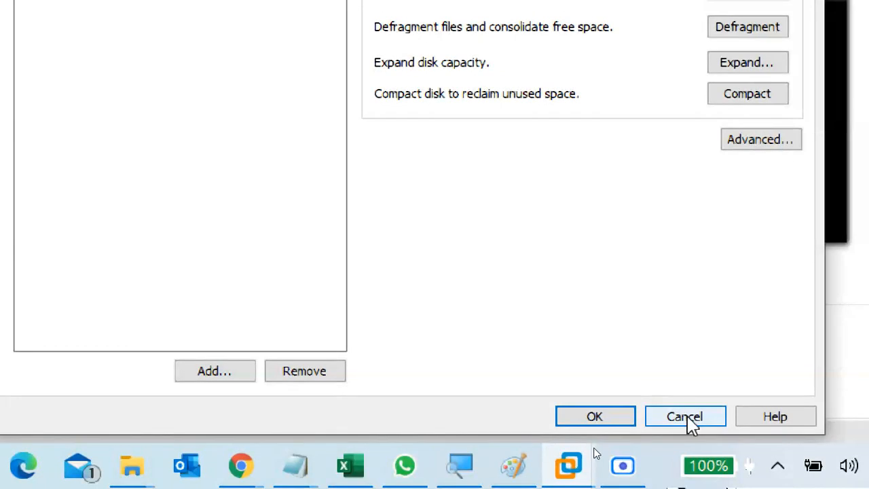
left_click(574, 415)
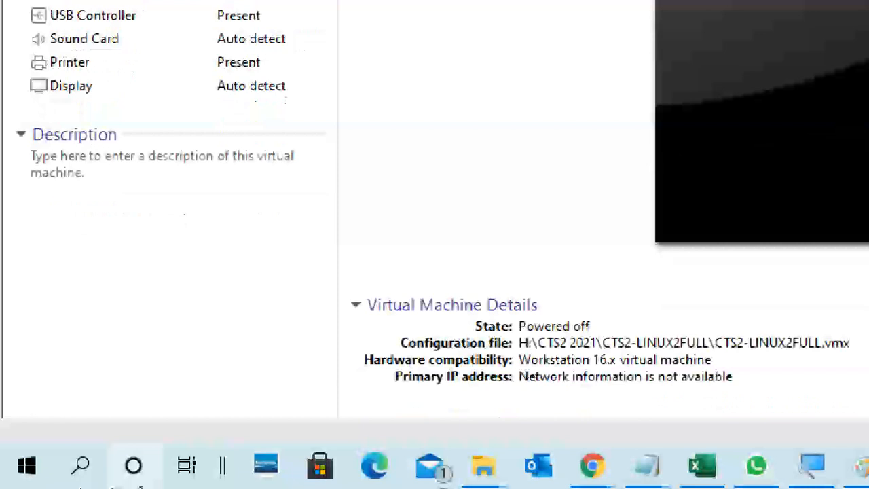
mouse_move(487, 478)
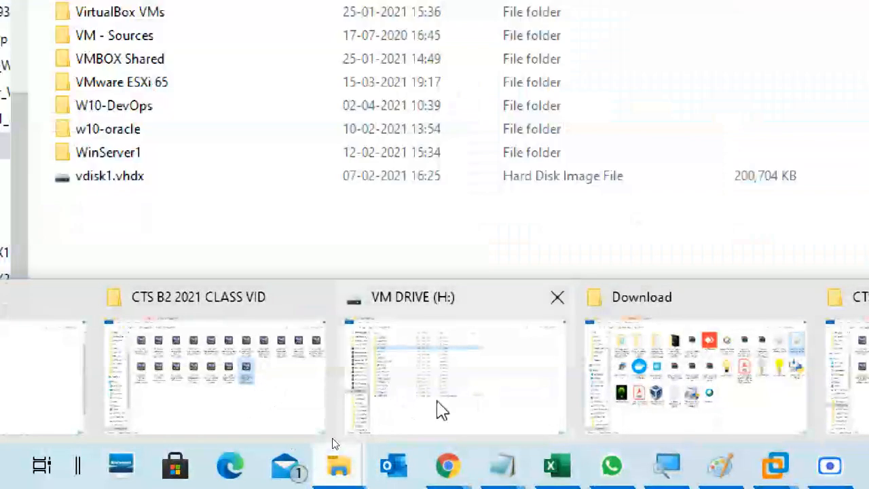
Step: Locate CTS2-LINUX2FULL.vmx in H:\CTS2 2021\CTS2-LINUX2FULL
left_click(443, 412)
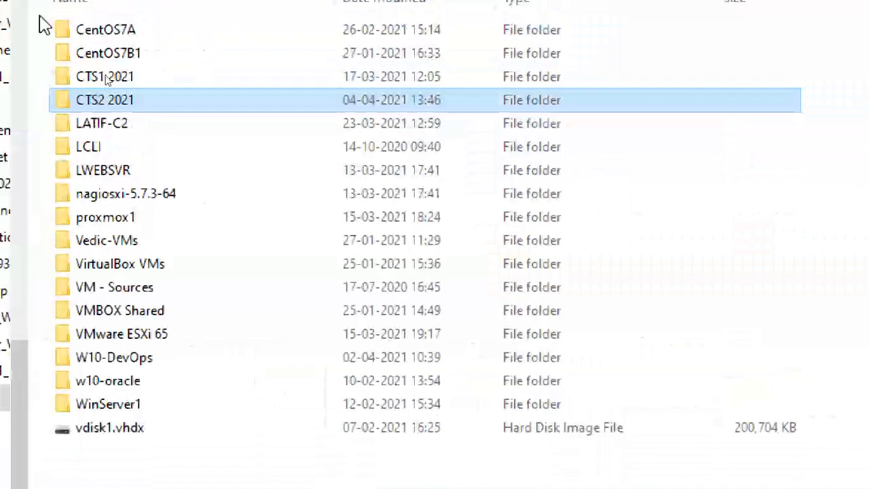
double_click(114, 102)
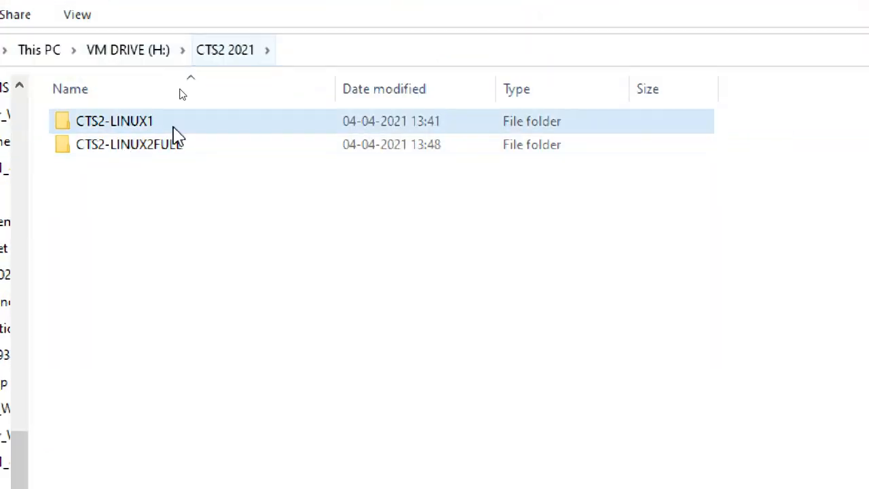
double_click(132, 151)
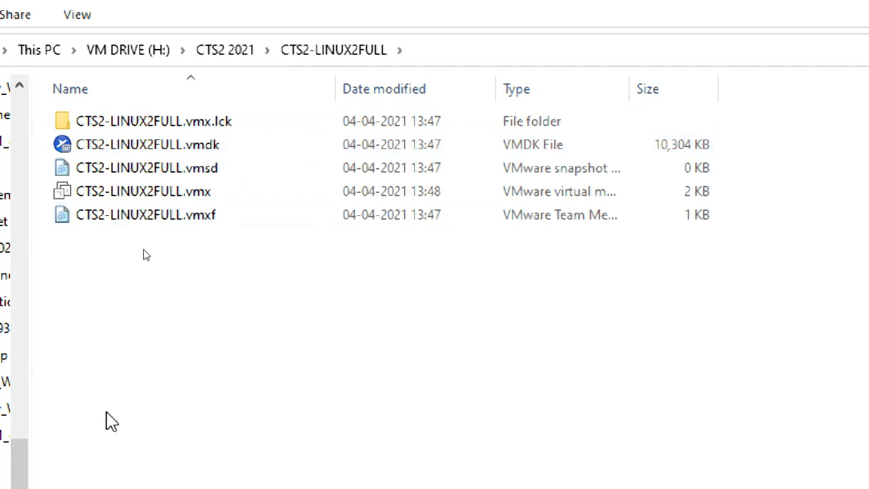
left_click(146, 192)
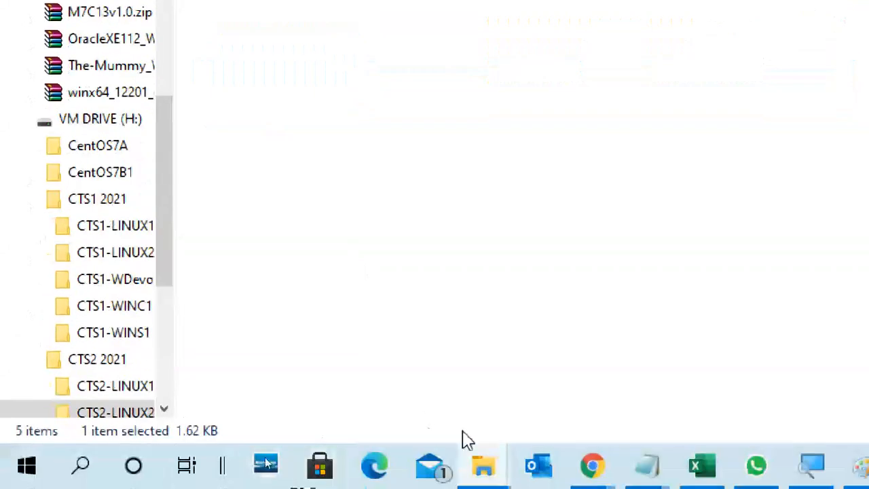
Step: Open VMEDIT.txt from the Latifwork (F:) drive
mouse_move(504, 461)
left_click(149, 375)
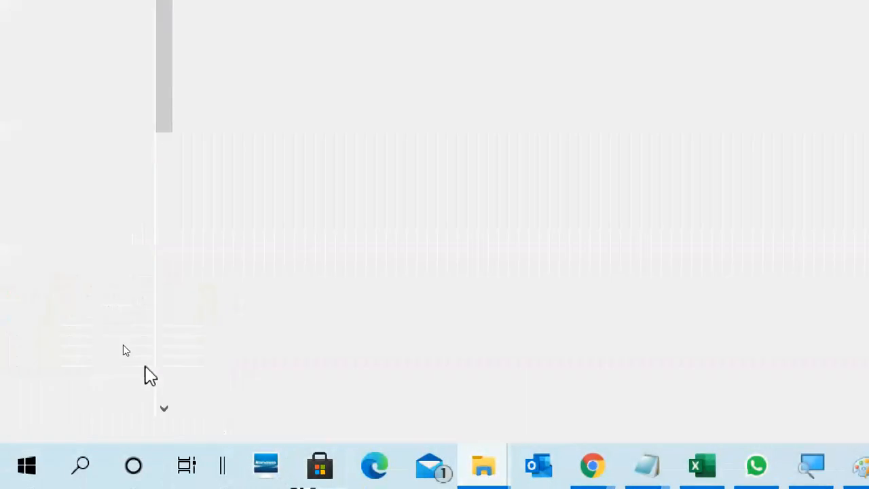
left_click(22, 112)
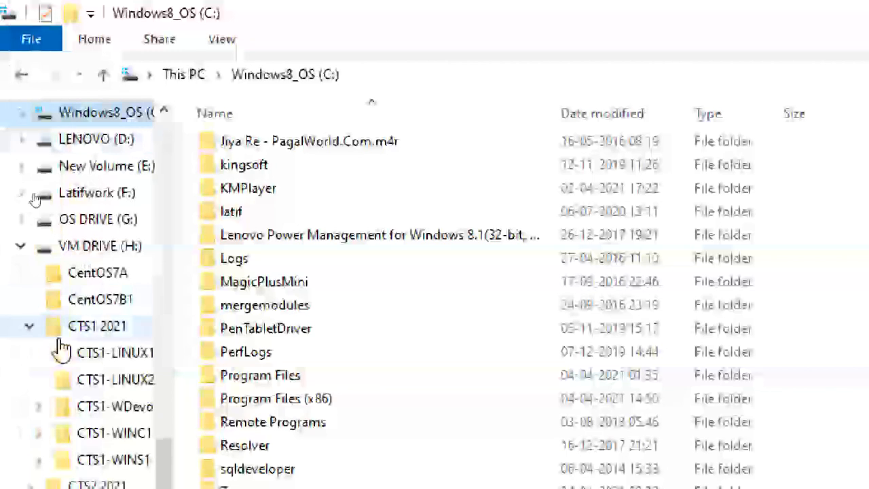
left_click(109, 195)
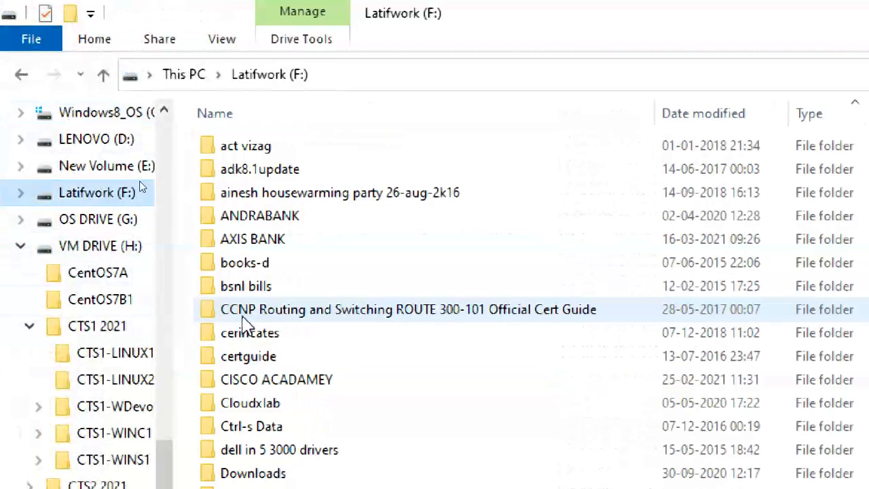
scroll(407, 457, "down", 15)
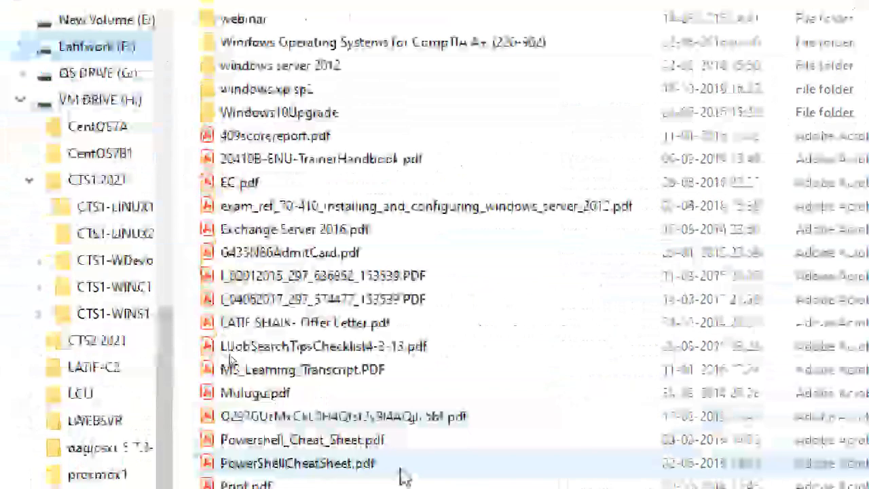
scroll(401, 475, "down", 10)
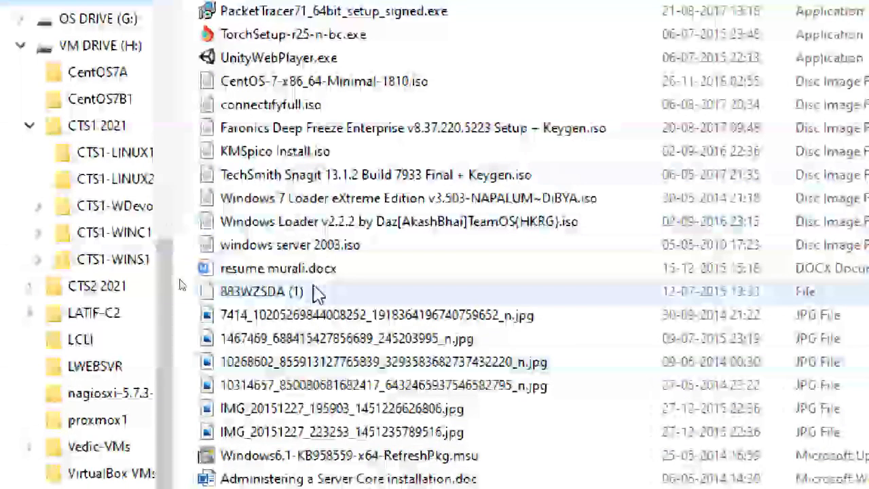
scroll(296, 292, "down", 4)
double_click(297, 415)
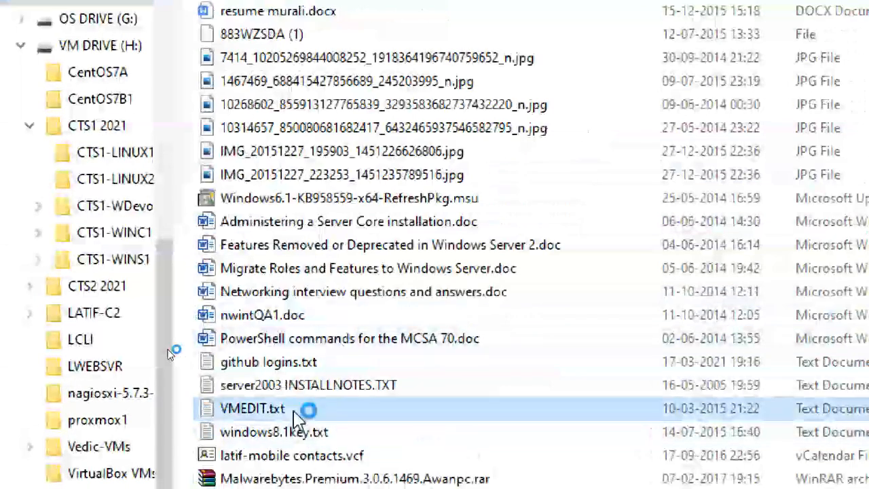
Step: Copy the hypervisor.cpuid.v0, mce.enable and vhu.enable lines, then close VMEDIT.txt
left_click_drag(454, 187, 138, 73)
key("ctrl+c")
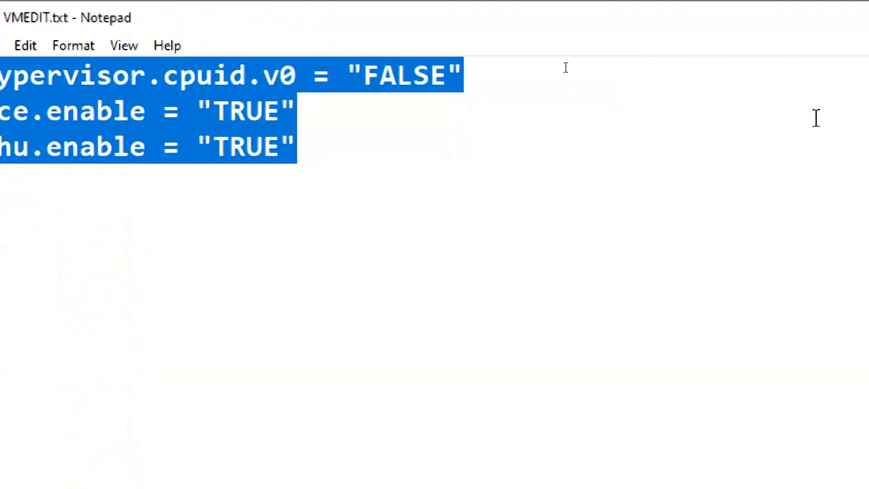
left_click(788, 21)
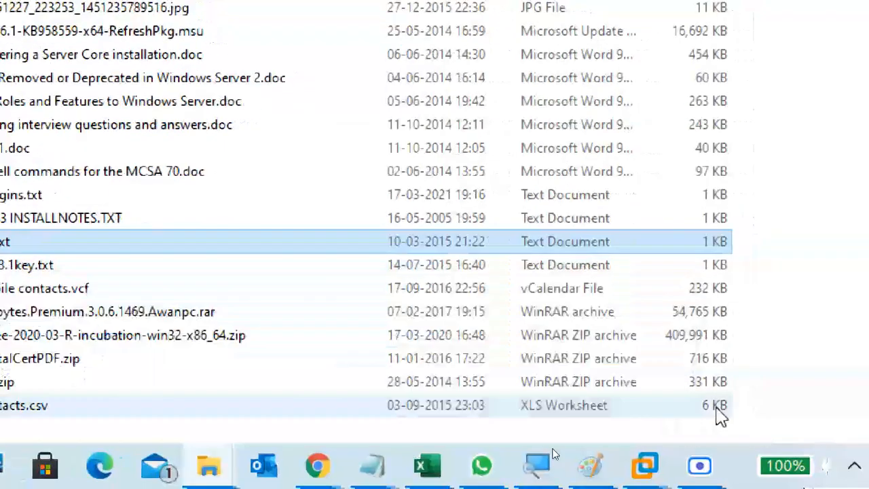
Step: Open H:\CTS2 2021\CTS2-LINUX2FULL\CTS2-LINUX2FULL.vmx in Notepad via Open with
mouse_move(208, 464)
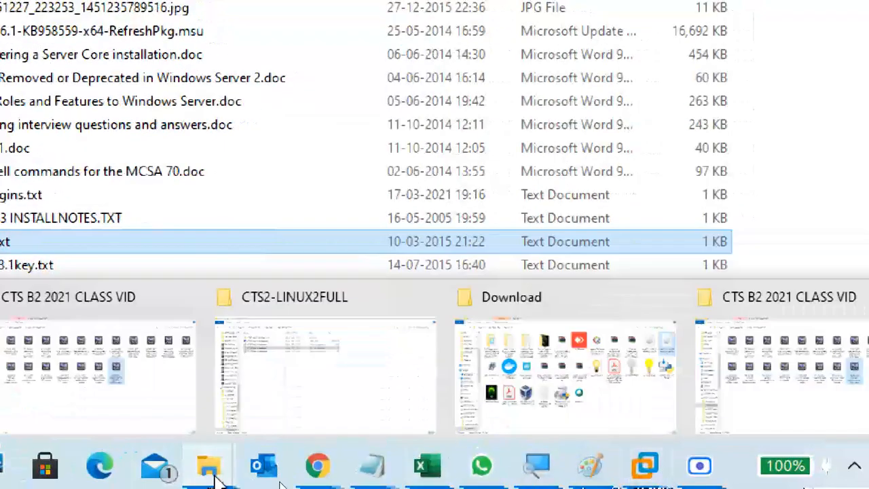
left_click(357, 384)
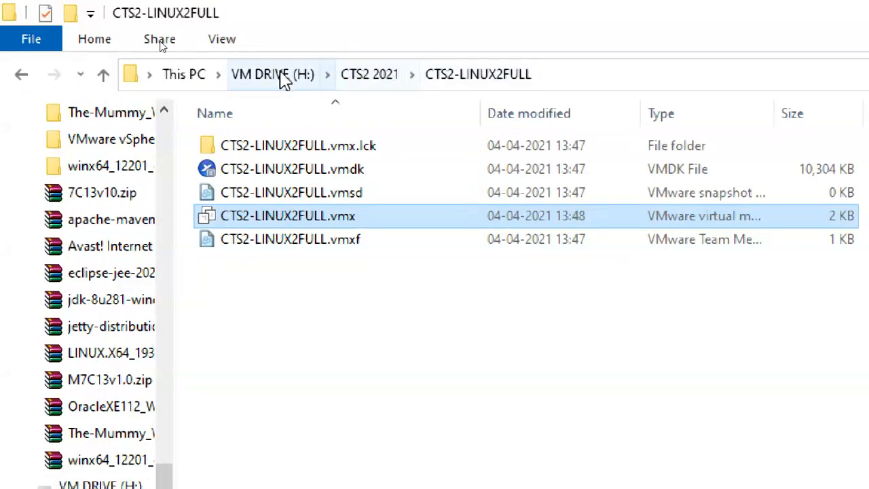
left_click(285, 74)
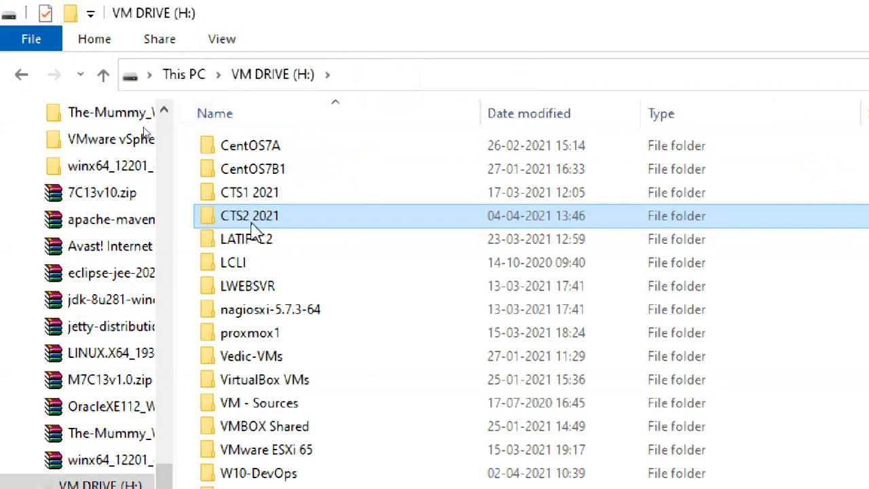
double_click(253, 218)
double_click(310, 170)
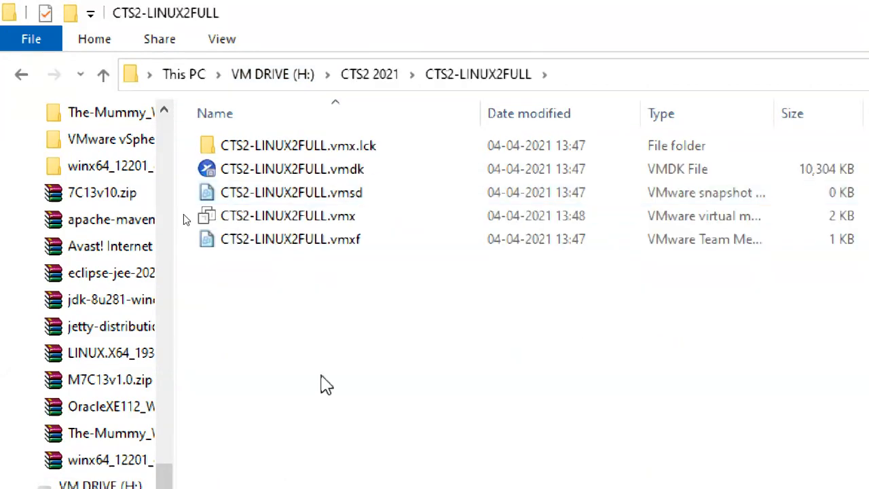
left_click(303, 217)
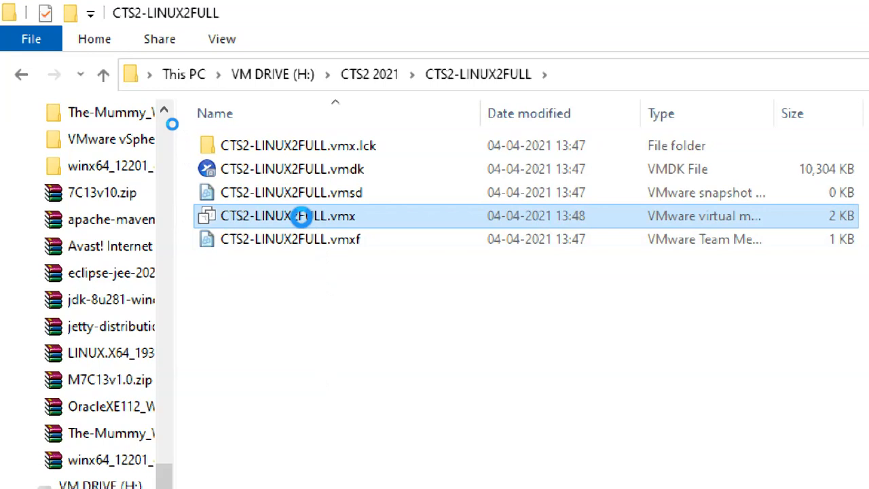
right_click(303, 217)
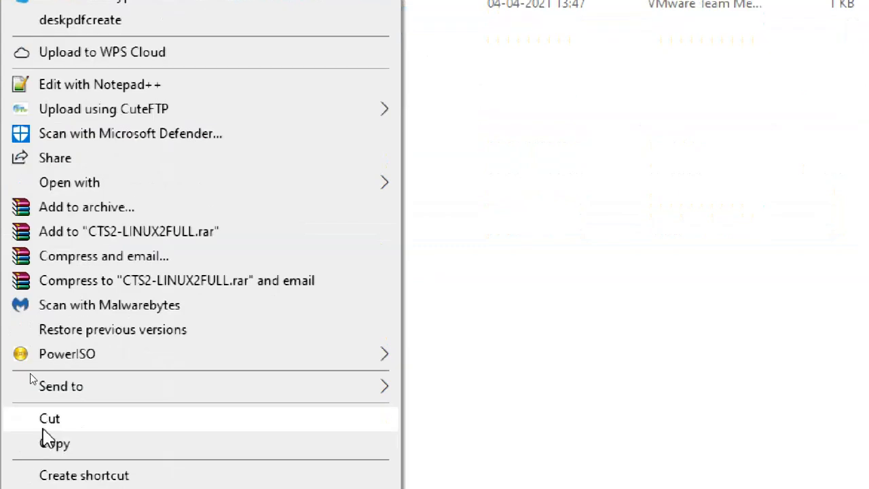
mouse_move(182, 192)
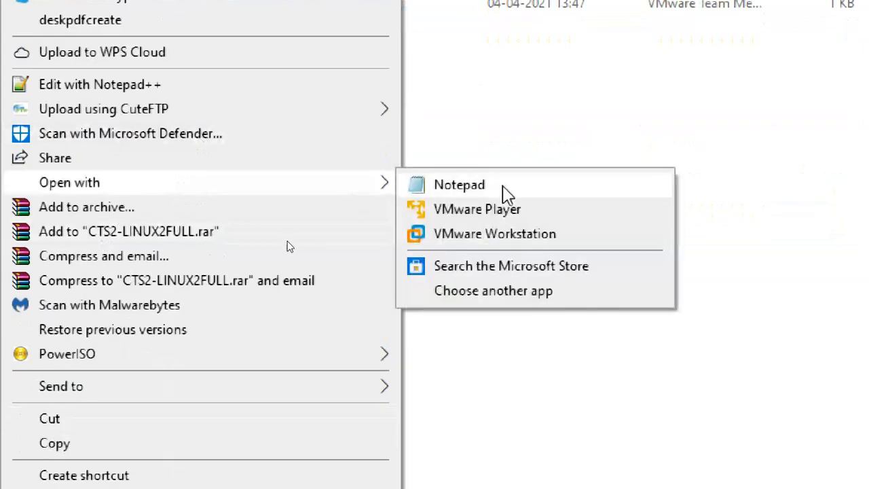
left_click(506, 189)
Step: Paste the three settings lines at the end of the .vmx, each on its own line
scroll(367, 197, "down", 10)
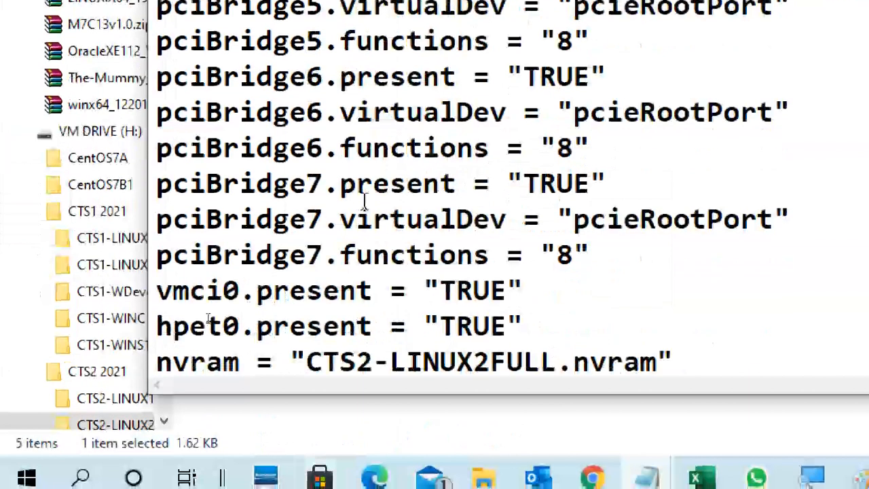
scroll(360, 216, "down", 5)
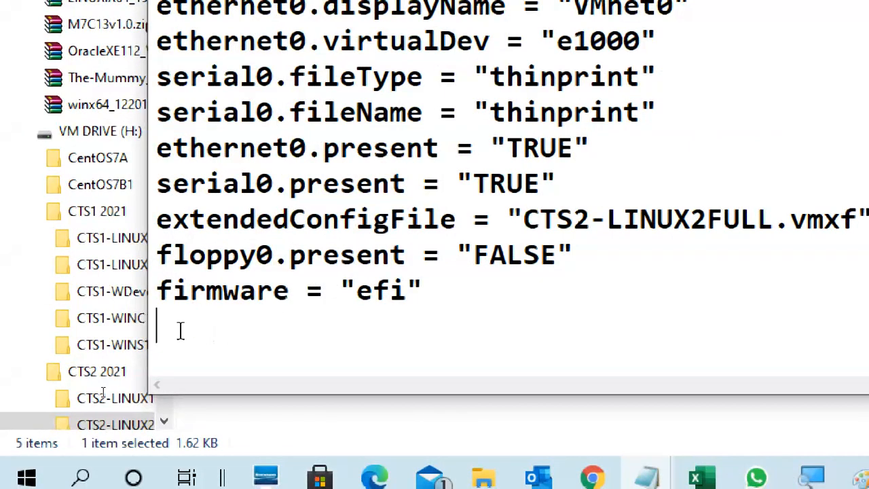
key("ctrl+v")
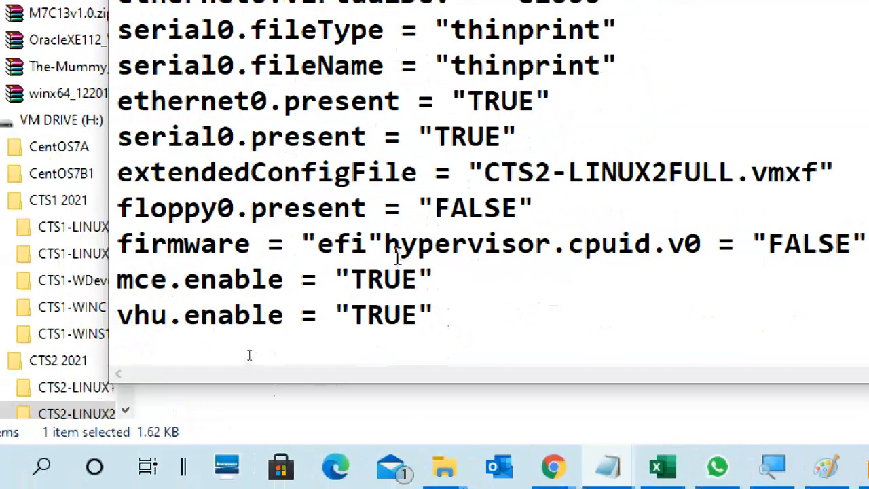
key("Return")
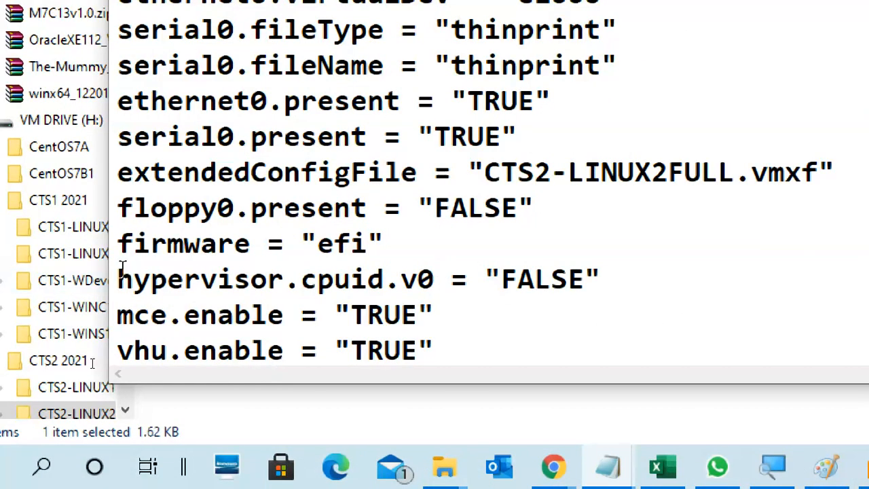
left_click_drag(121, 279, 452, 344)
left_click(451, 309)
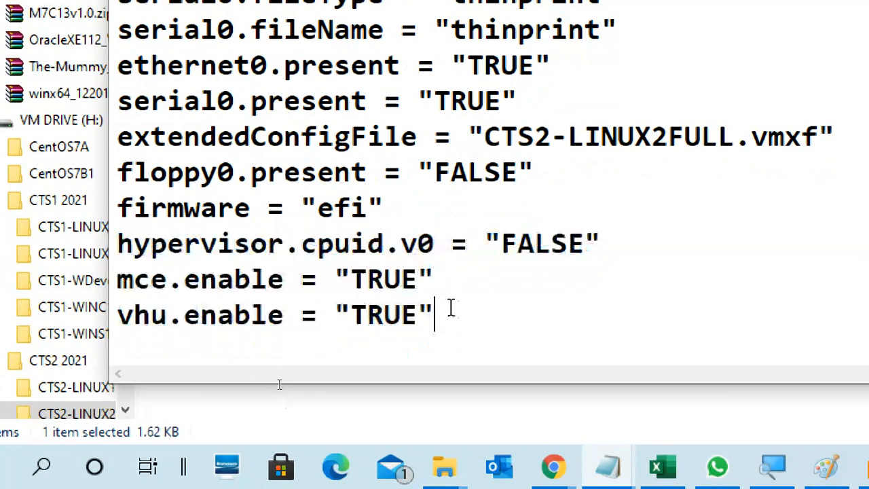
left_click_drag(120, 245, 434, 331)
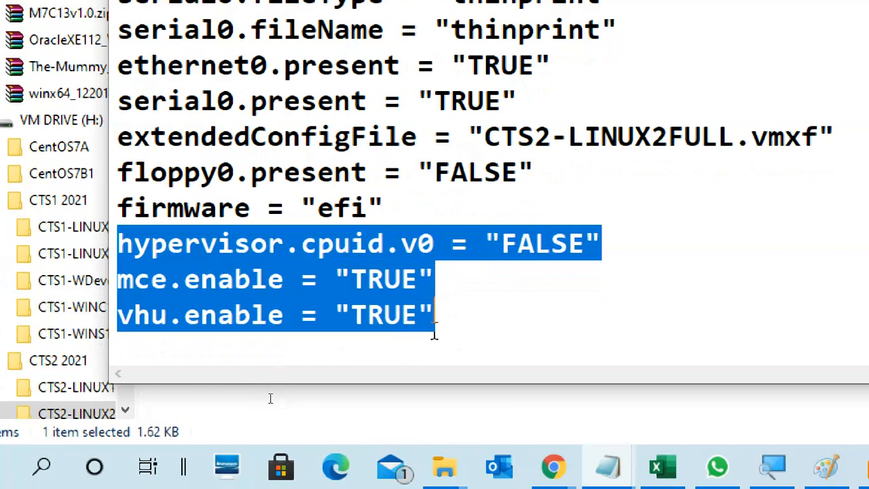
left_click(451, 292)
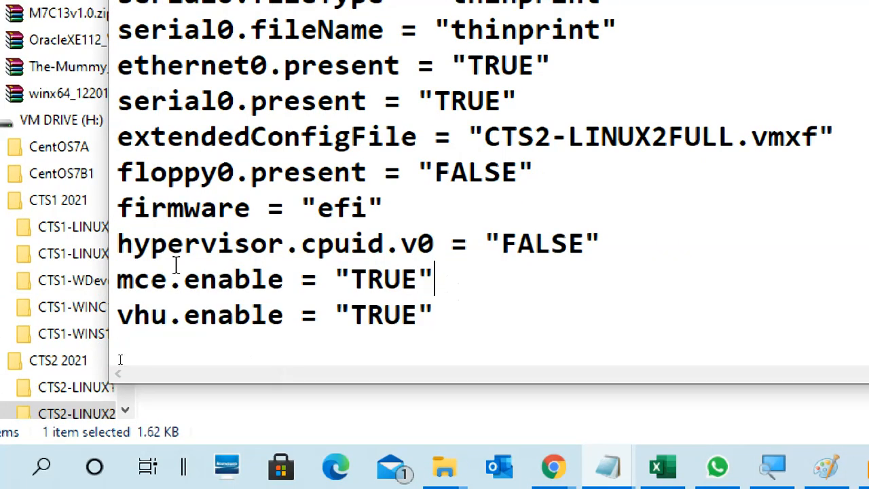
left_click_drag(133, 243, 451, 351)
left_click(467, 309)
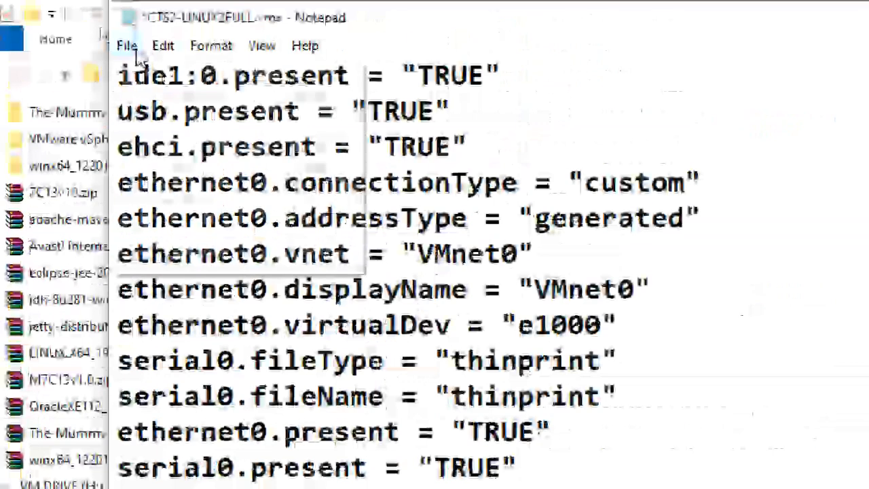
Step: Save the .vmx file and close Notepad and both Explorer windows
left_click(125, 46)
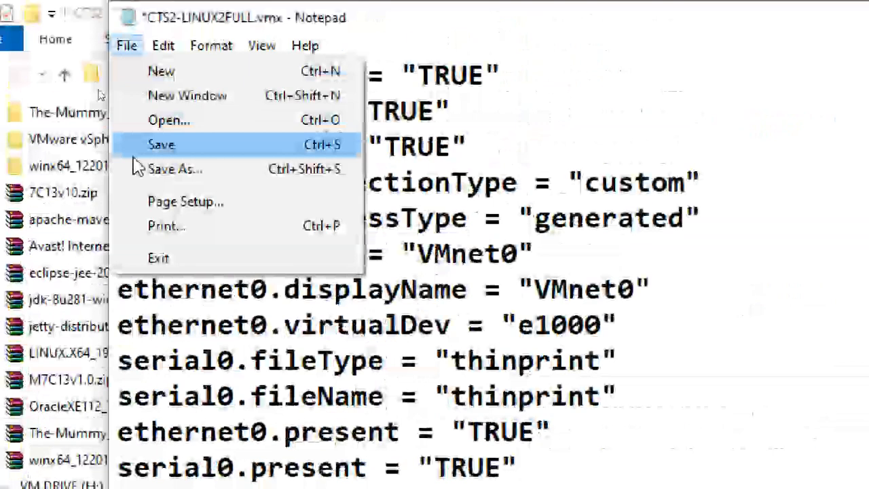
left_click(161, 144)
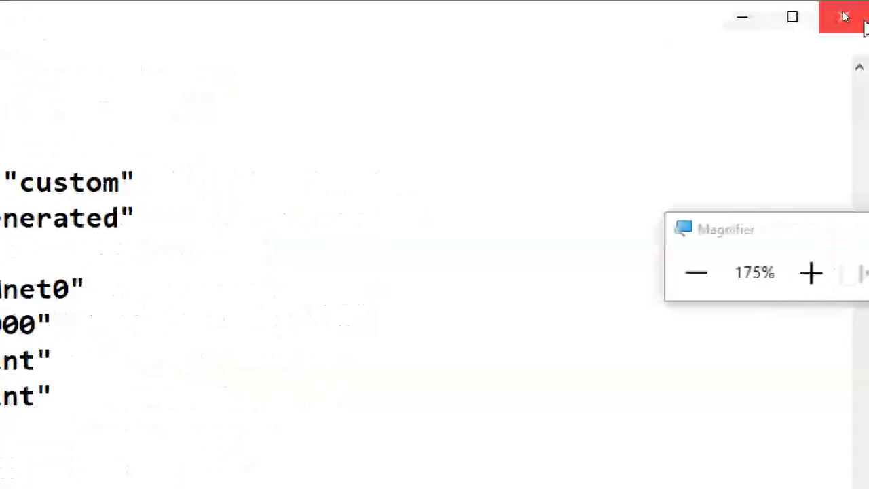
left_click(817, 16)
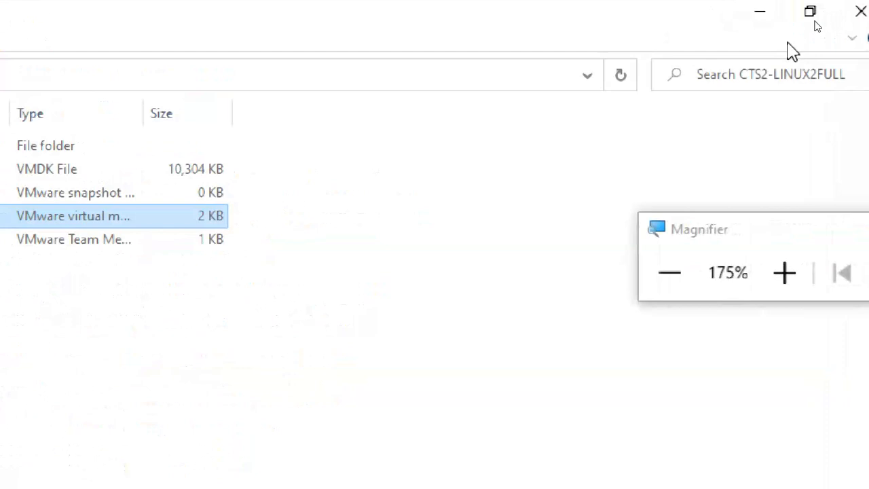
left_click(857, 13)
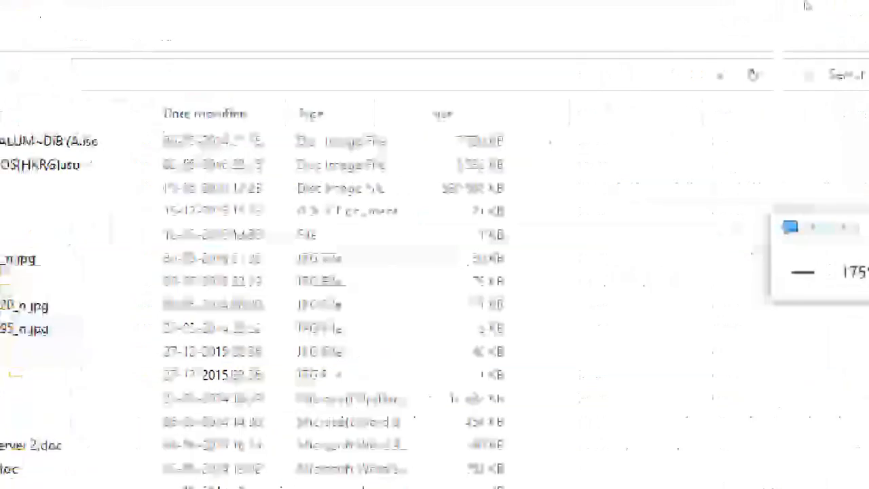
left_click(822, 10)
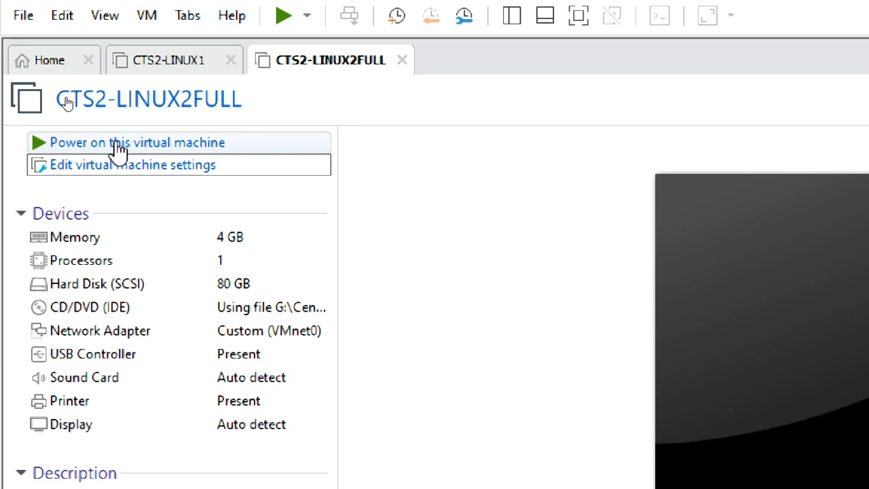
Step: Power on CTS2-LINUX2FULL so it boots from the CentOS 7 ISO
left_click(119, 146)
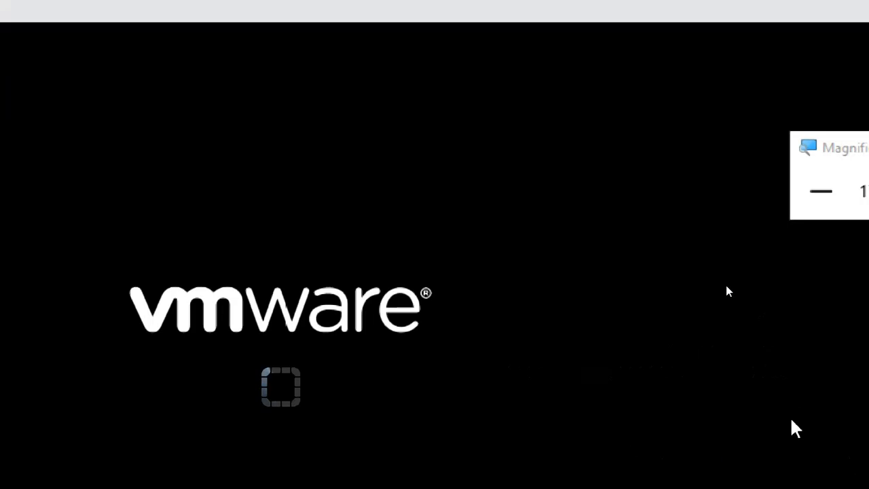
left_click(821, 191)
left_click(821, 191)
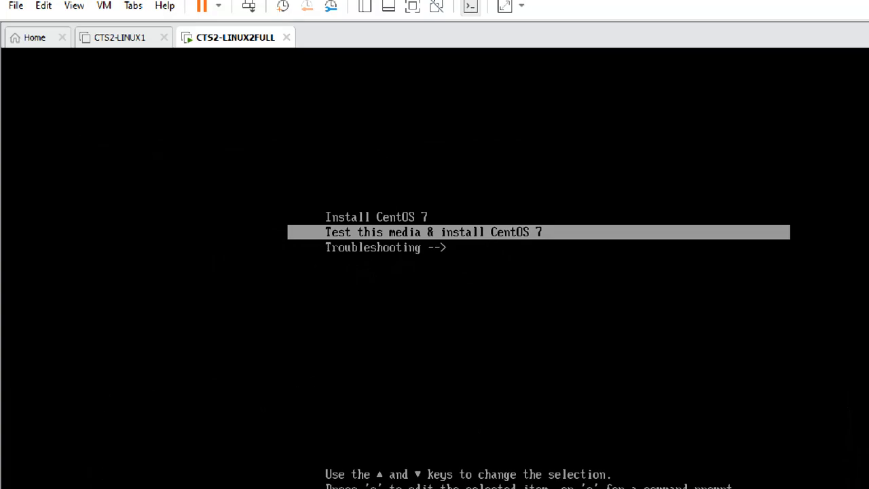
Step: Choose Install CentOS 7 in the boot menu and start the installer
key("Up")
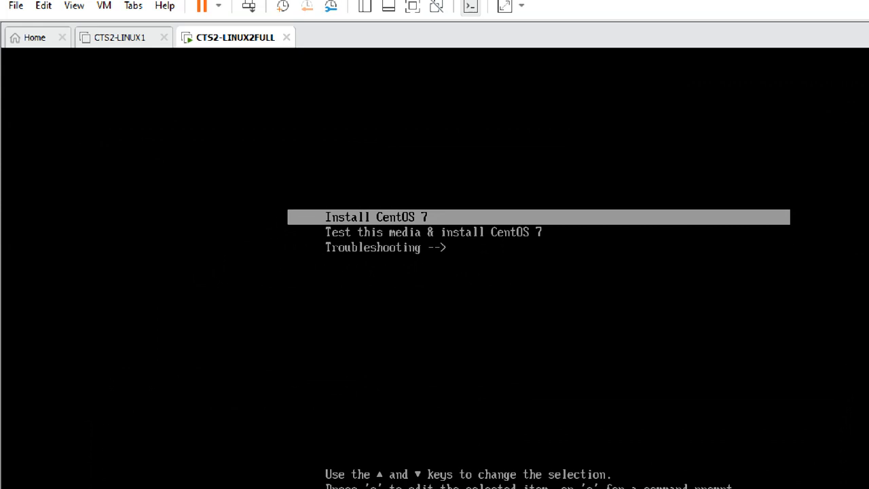
key("Return")
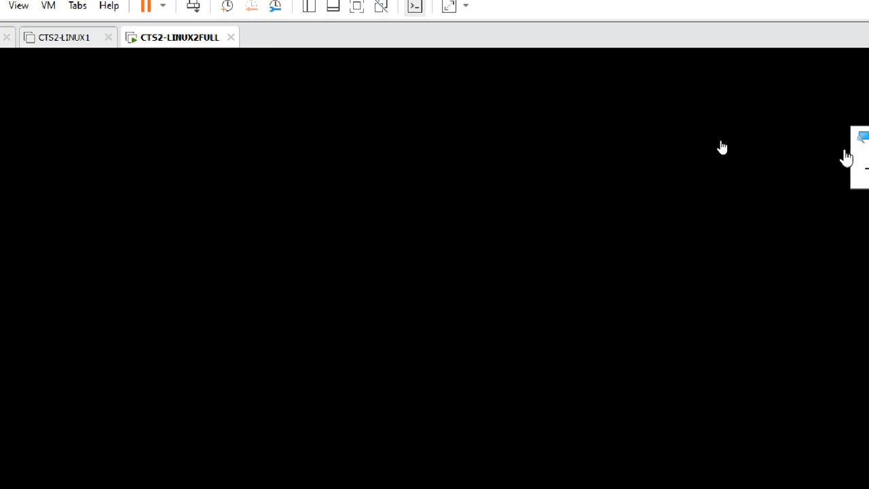
left_click(860, 169)
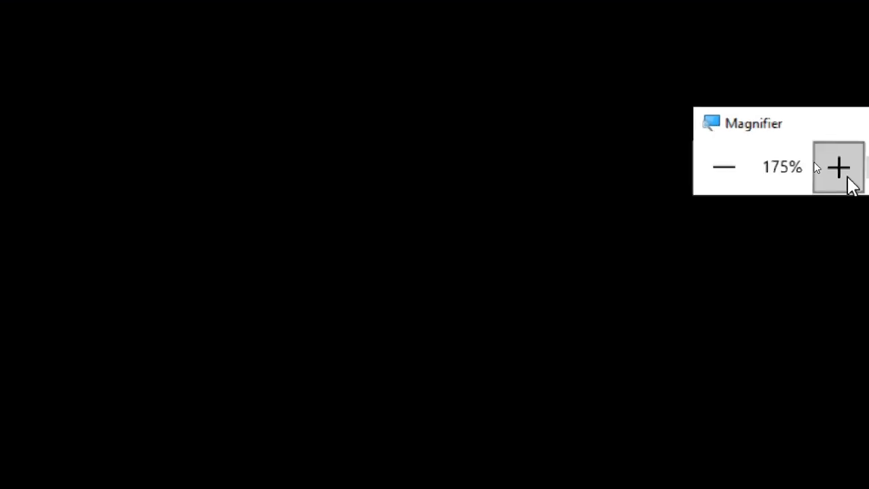
left_click(725, 167)
left_click(725, 167)
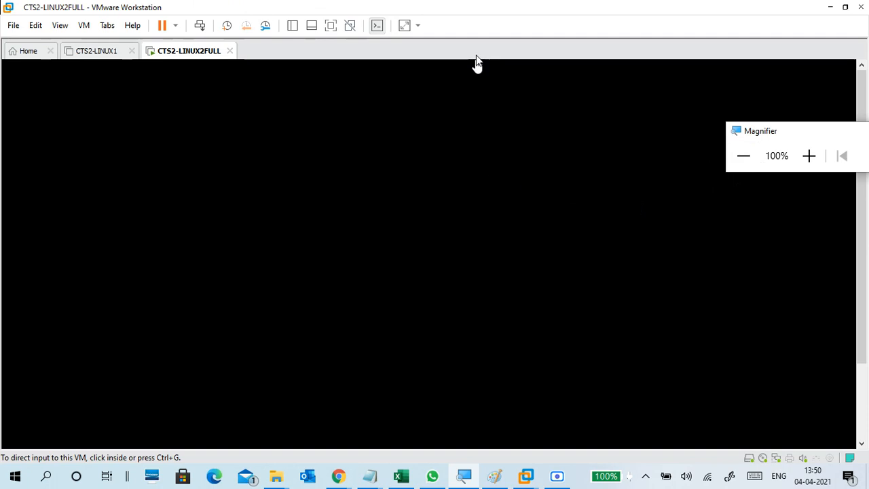
left_click(468, 28)
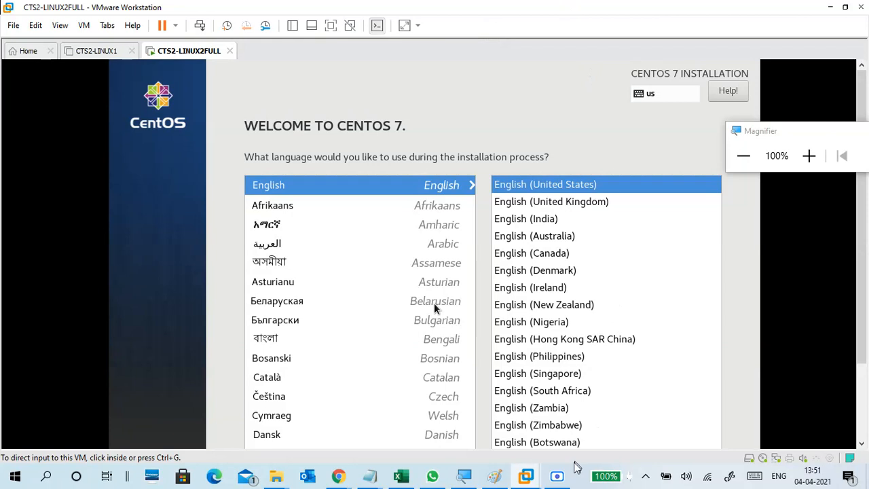
Step: Magnify the screen to 150% and choose English (India) as the installer language
left_click(563, 480)
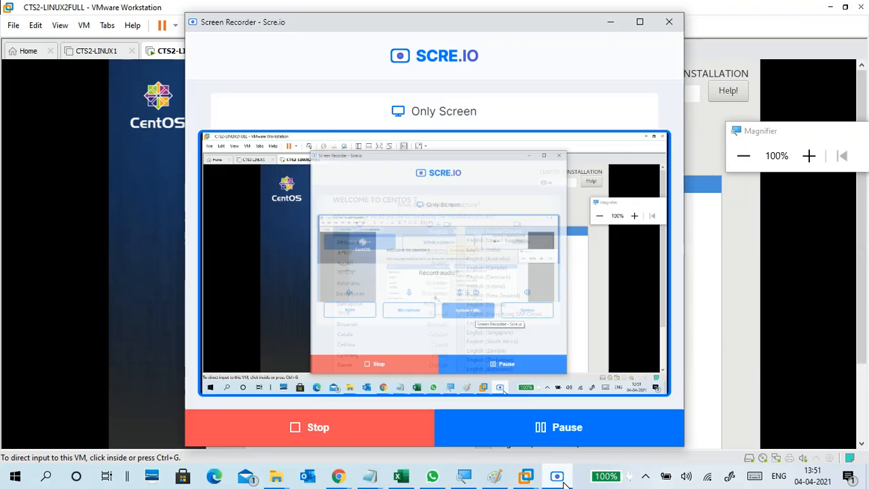
left_click(564, 483)
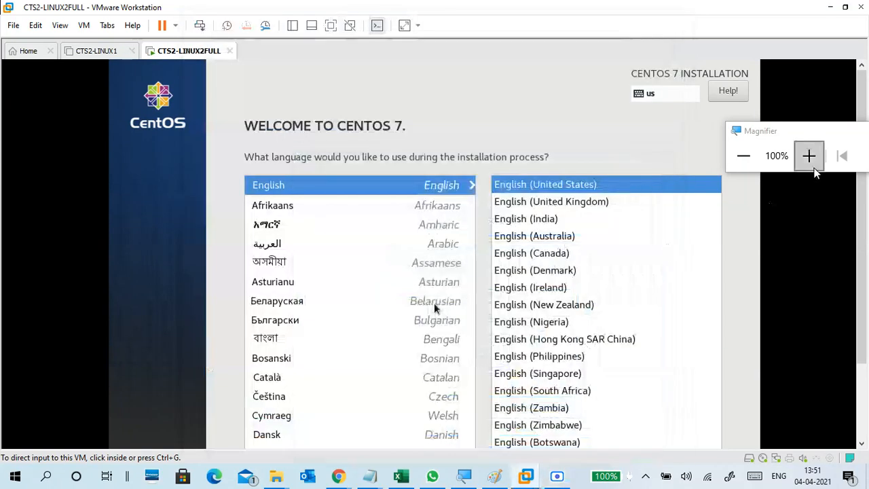
left_click(809, 156)
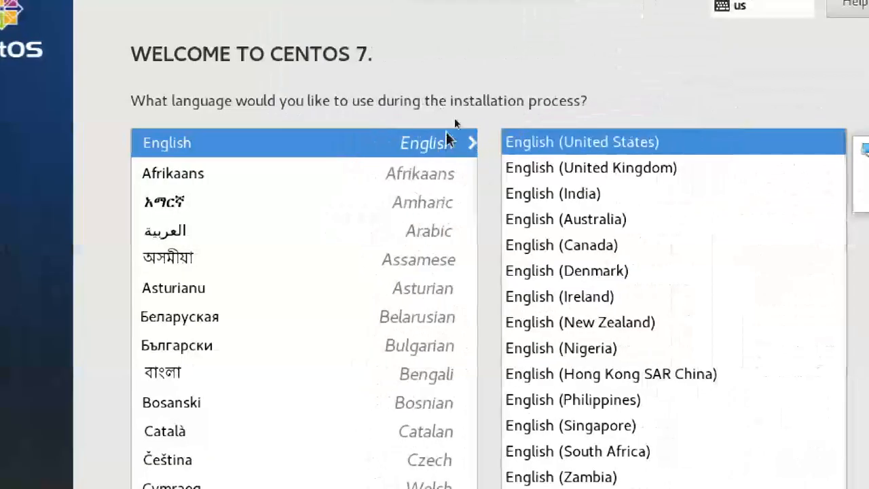
left_click(590, 194)
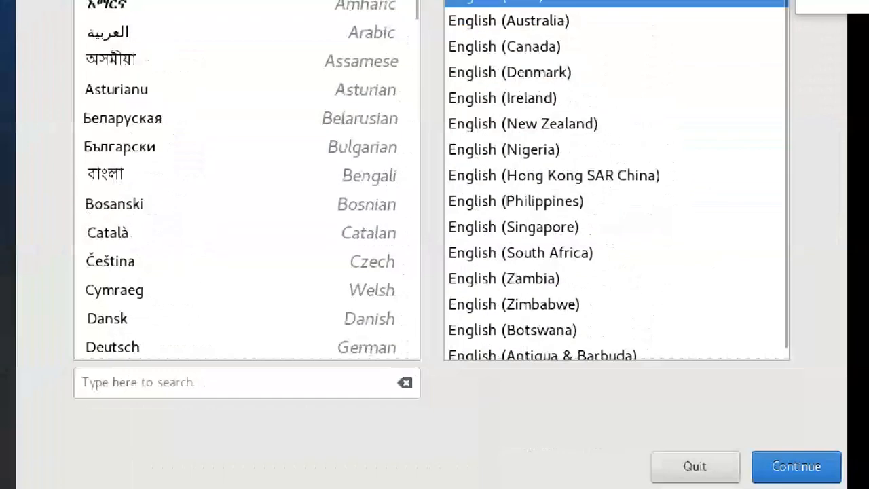
left_click(832, 478)
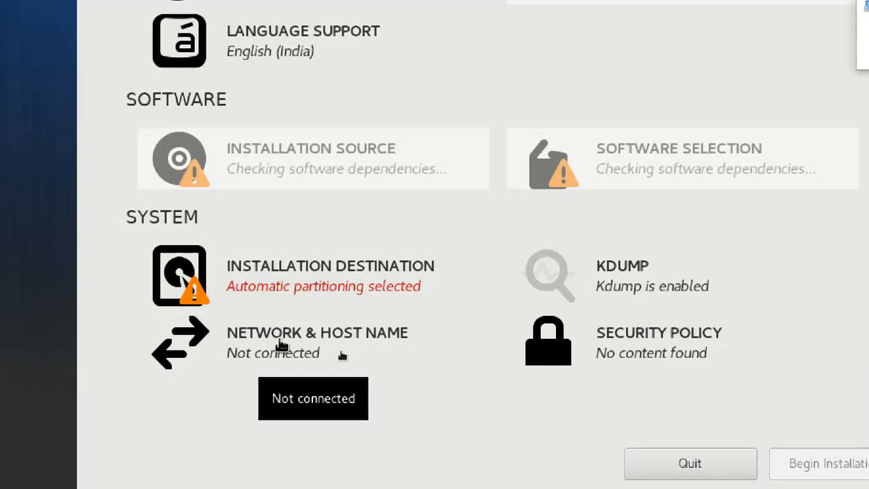
Step: Connect ethernet ens33 and set the host name to cts2linux2.example.com
left_click(282, 347)
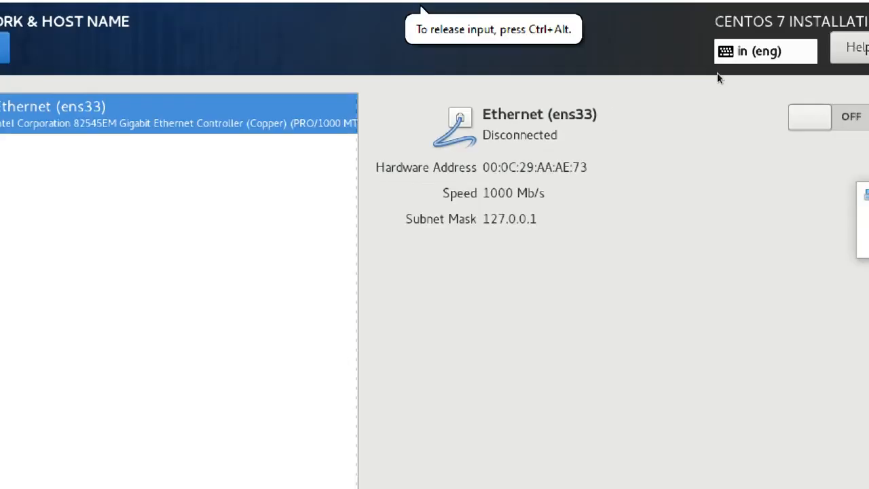
left_click(856, 123)
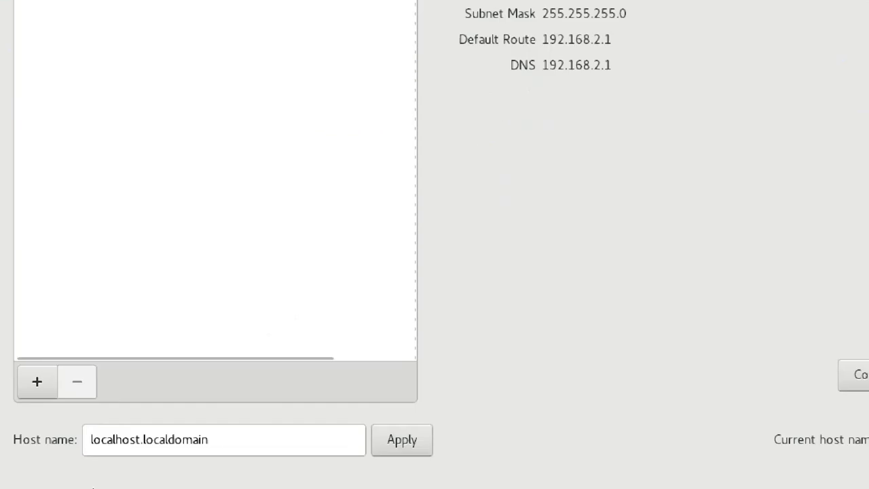
left_click(220, 448)
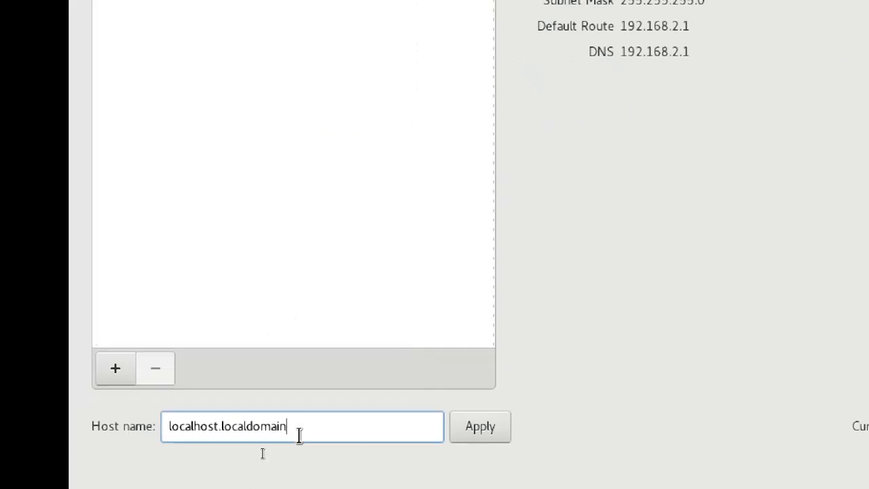
triple_click(298, 435)
type("ct")
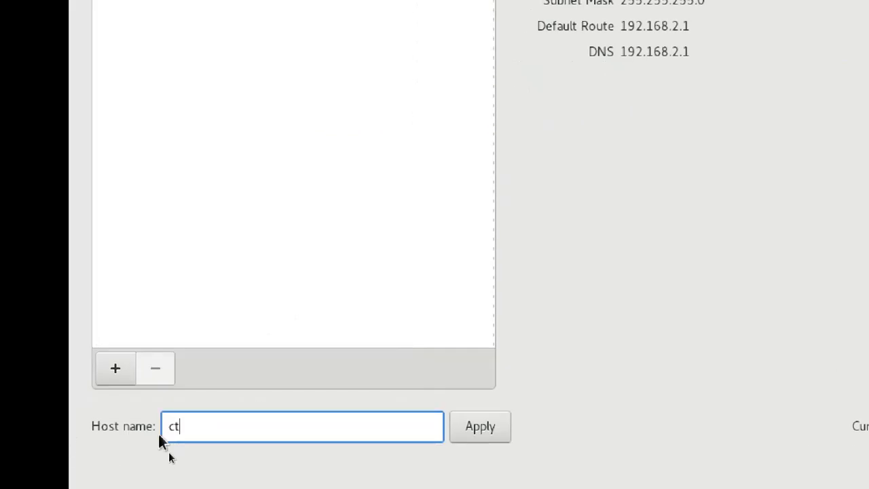
type("s2")
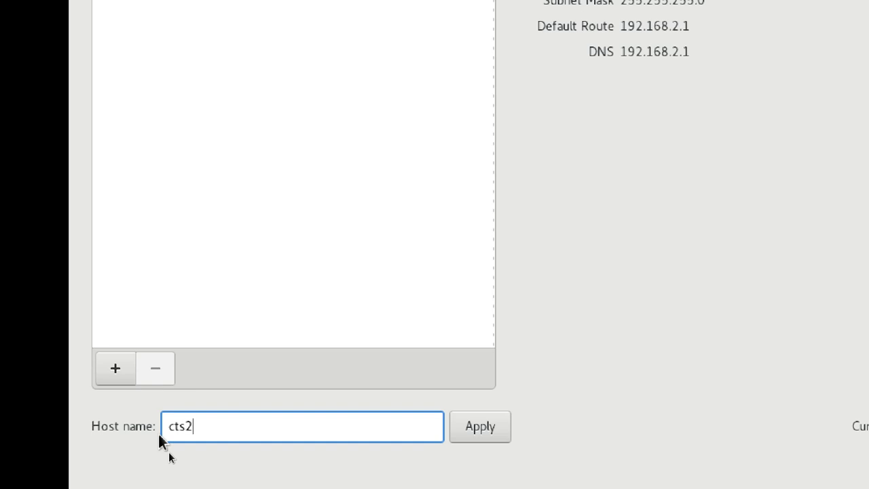
type("linux2.example")
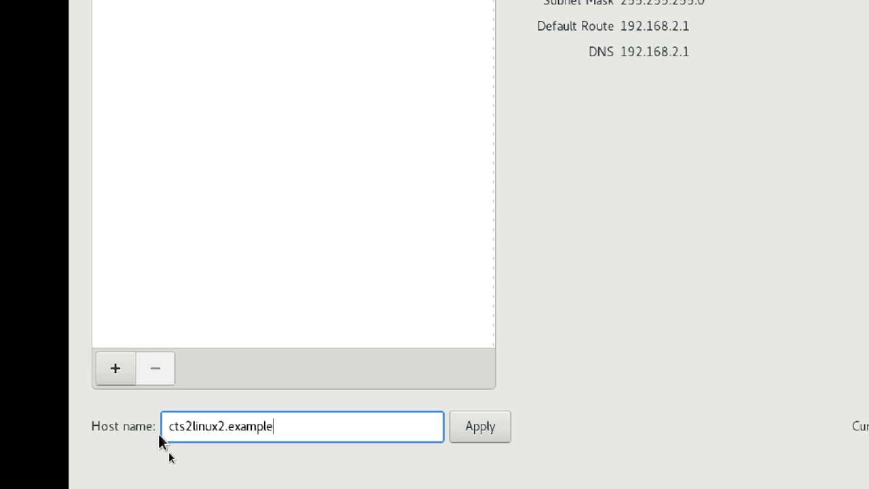
type(".com")
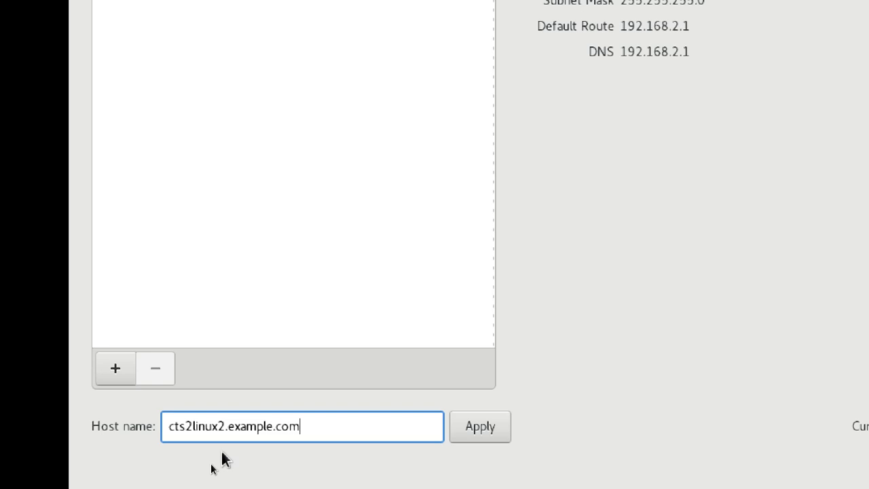
left_click(495, 428)
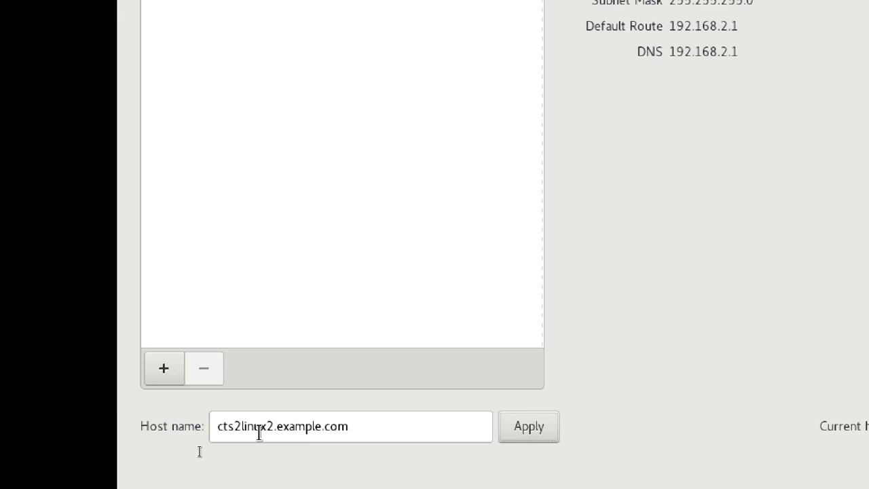
left_click_drag(367, 425, 189, 435)
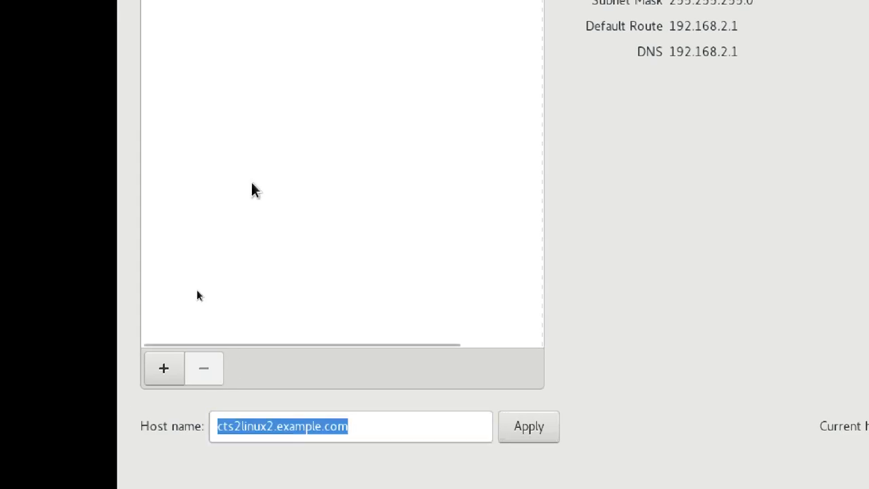
left_click(160, 36)
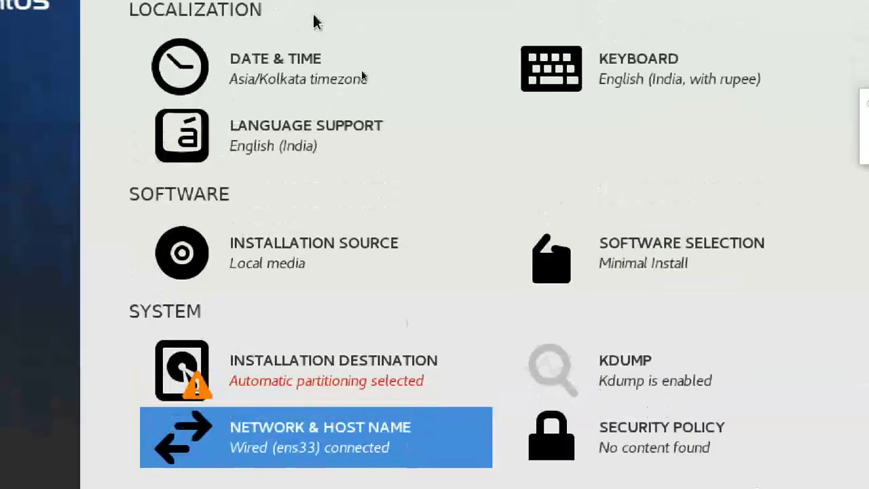
Step: Keep the Asia/Kolkata timezone with network time synchronisation switched on
left_click(268, 80)
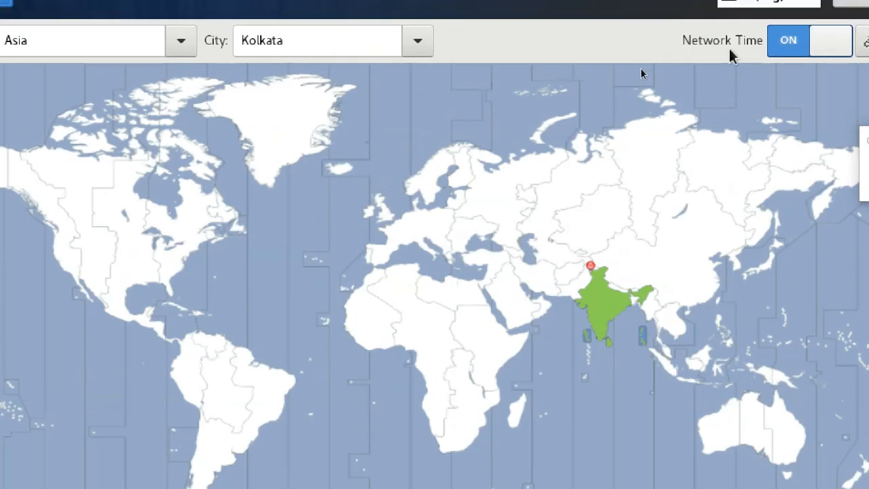
left_click(809, 11)
left_click(810, 42)
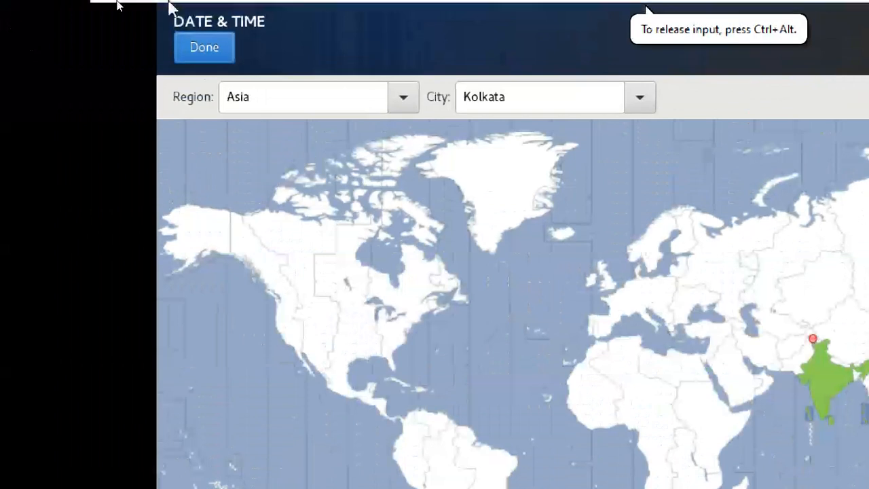
left_click(204, 47)
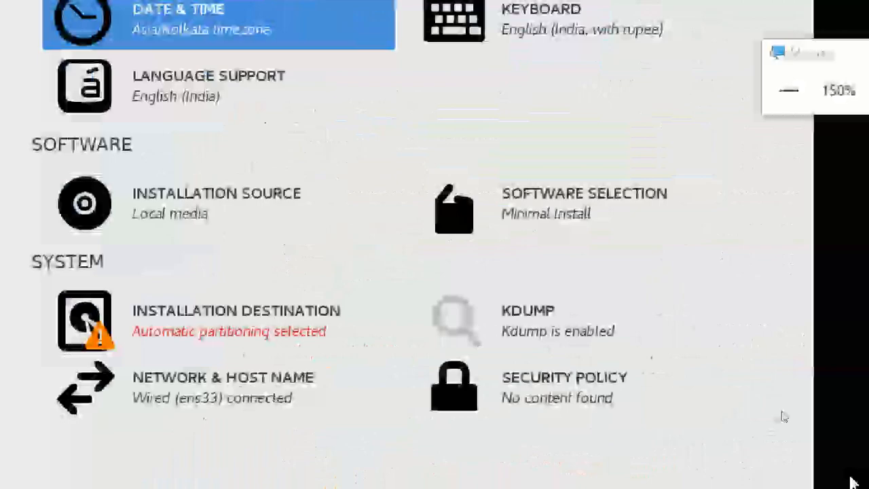
Step: Keep local media as the installation source and go to Software Selection
left_click(194, 196)
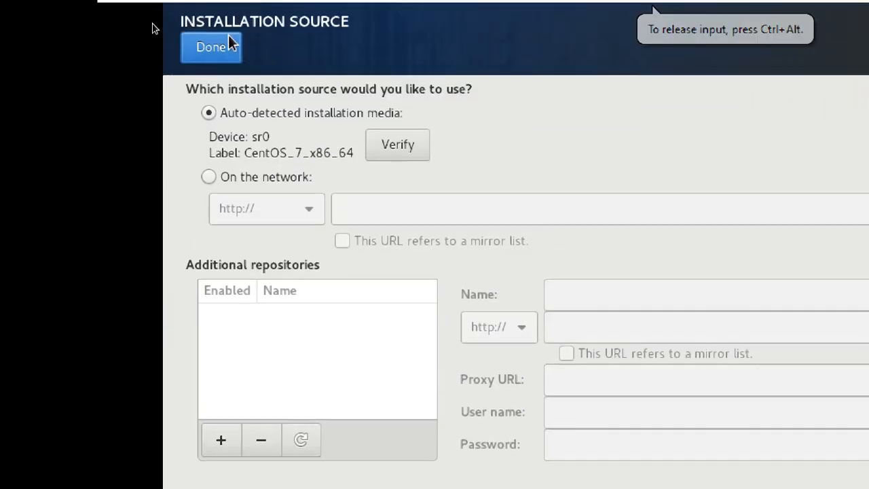
left_click(228, 48)
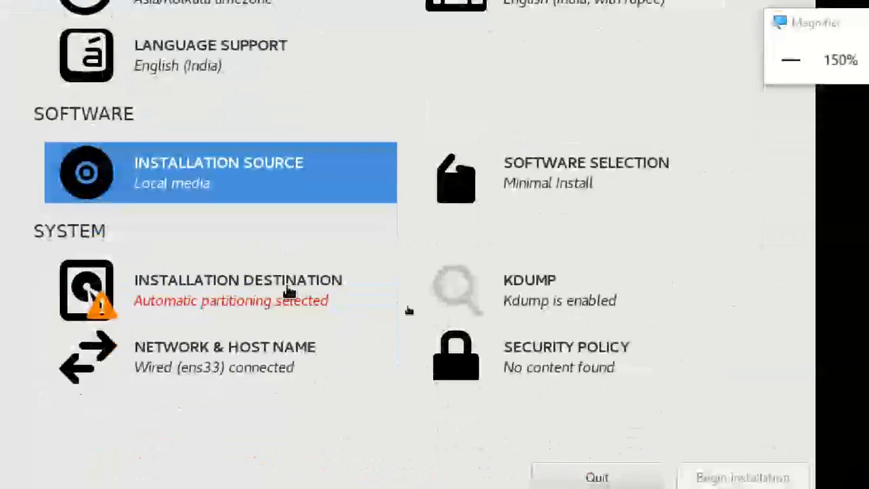
left_click(584, 181)
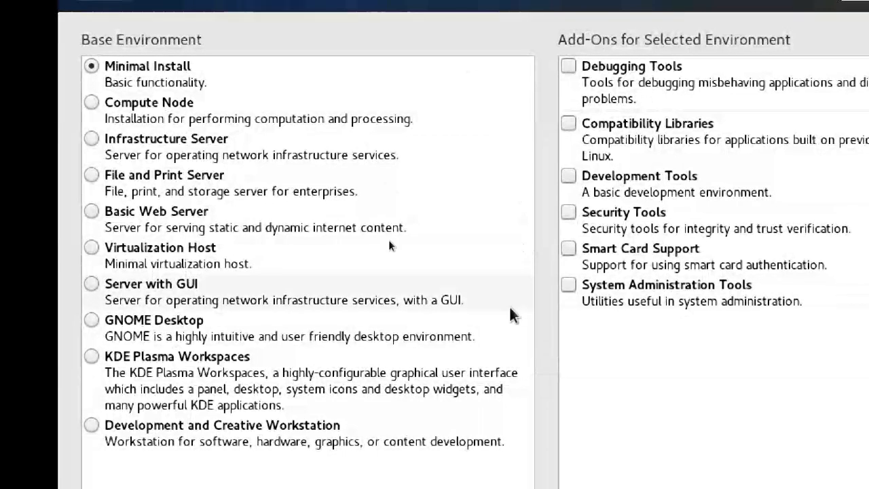
Step: Choose Server with GUI as the base environment and add Java Platform
left_click(170, 75)
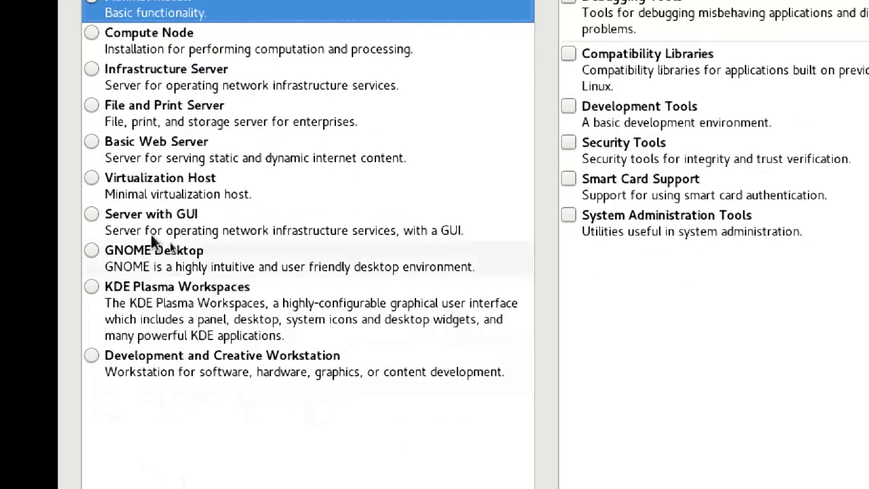
left_click(138, 222)
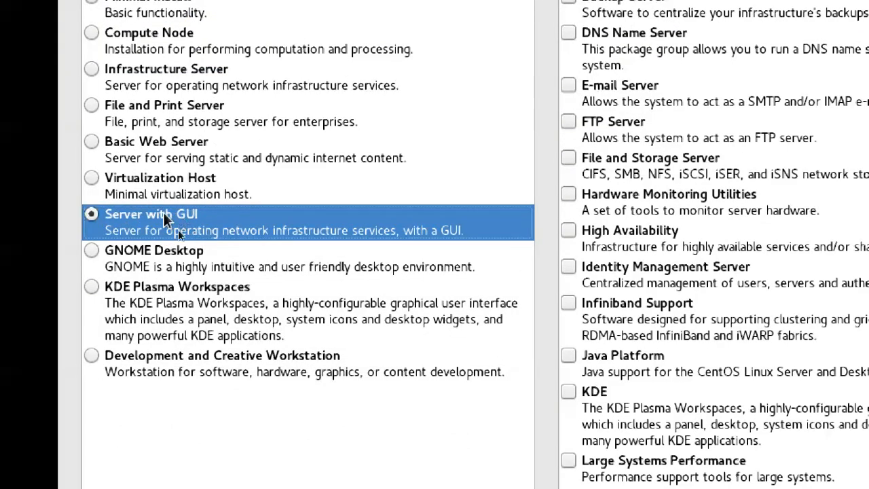
left_click(182, 267)
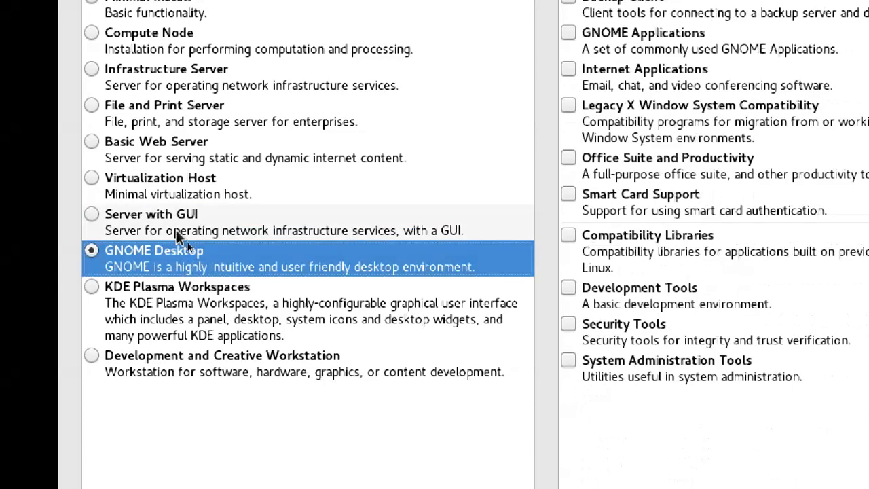
left_click(174, 231)
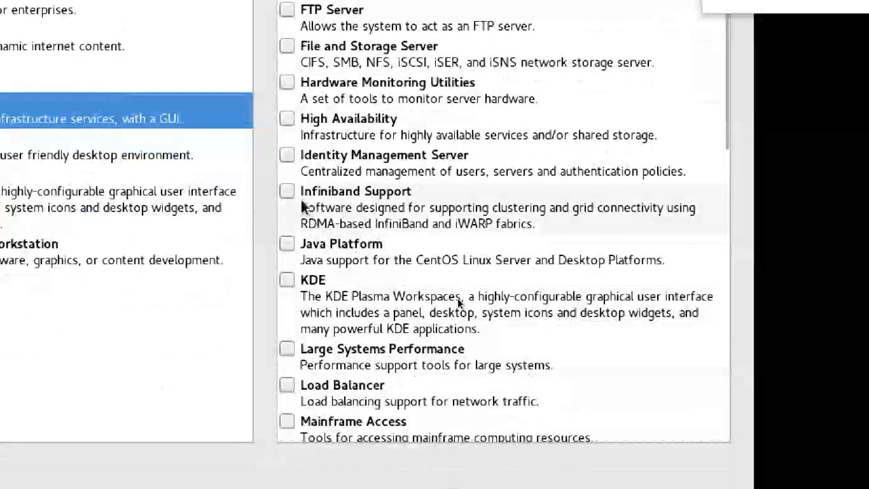
left_click(289, 243)
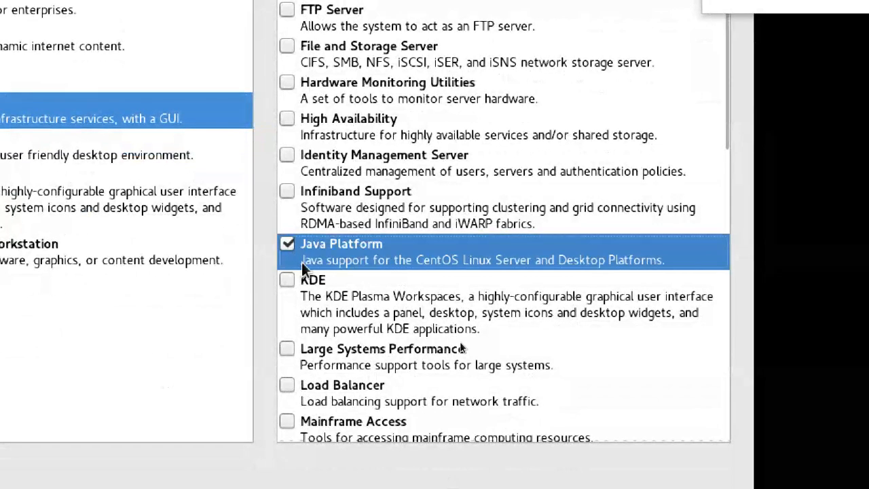
Step: Tick System Administration, Development, Compatibility, Security, Virtualization, Remote Management, Print Server and Performance Tools add-ons
left_click_drag(725, 109, 737, 426)
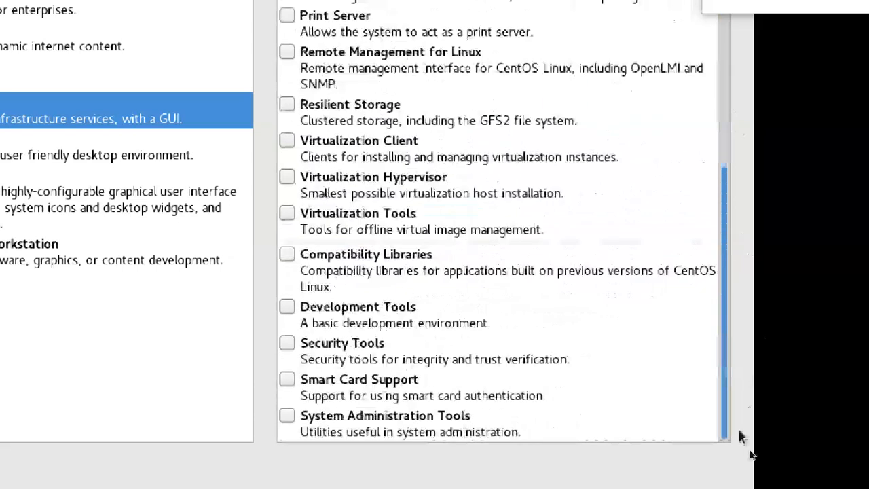
left_click(288, 417)
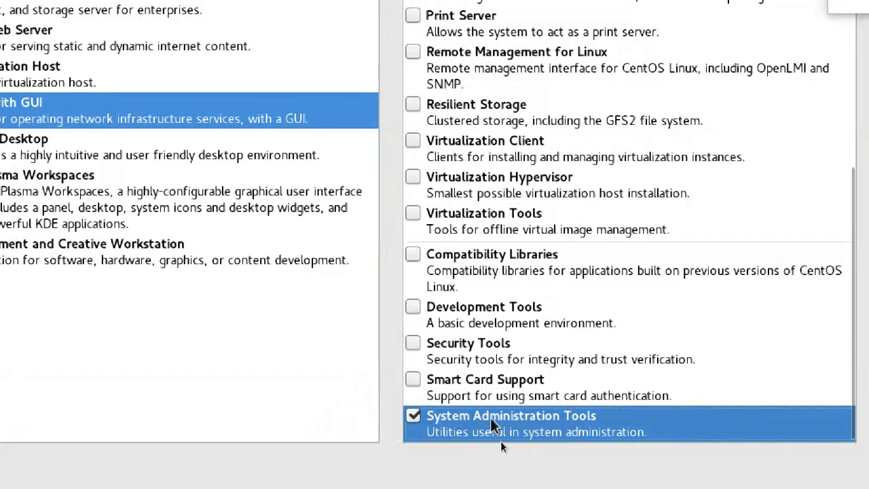
left_click(411, 308)
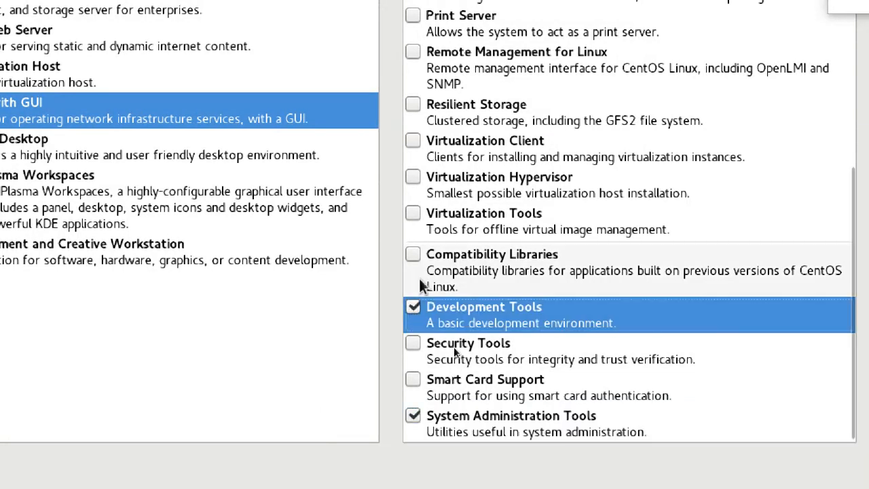
left_click(414, 256)
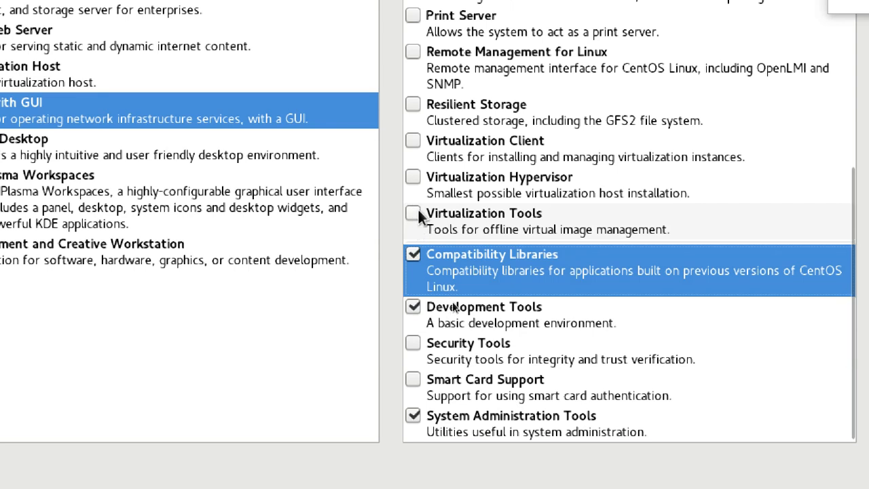
left_click(414, 345)
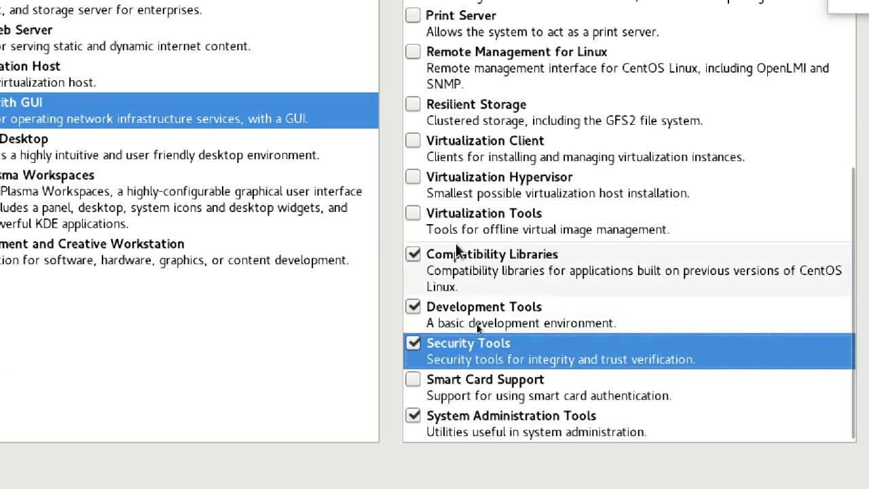
left_click(414, 214)
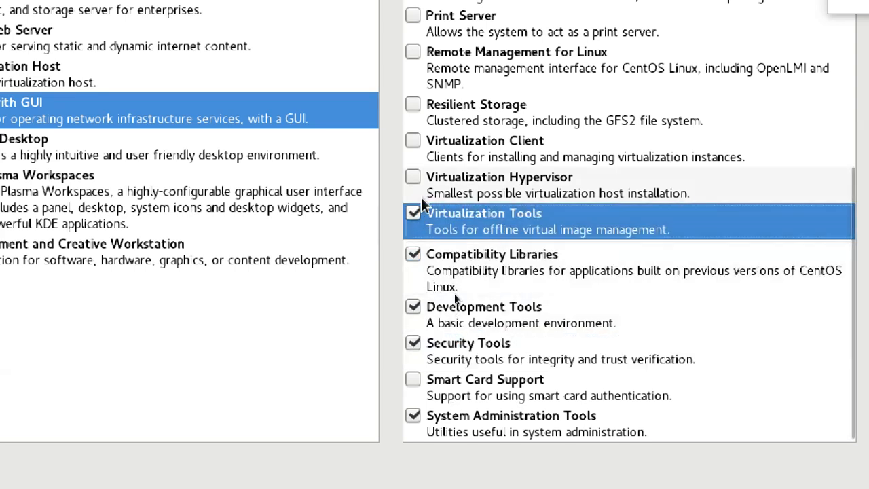
left_click(414, 178)
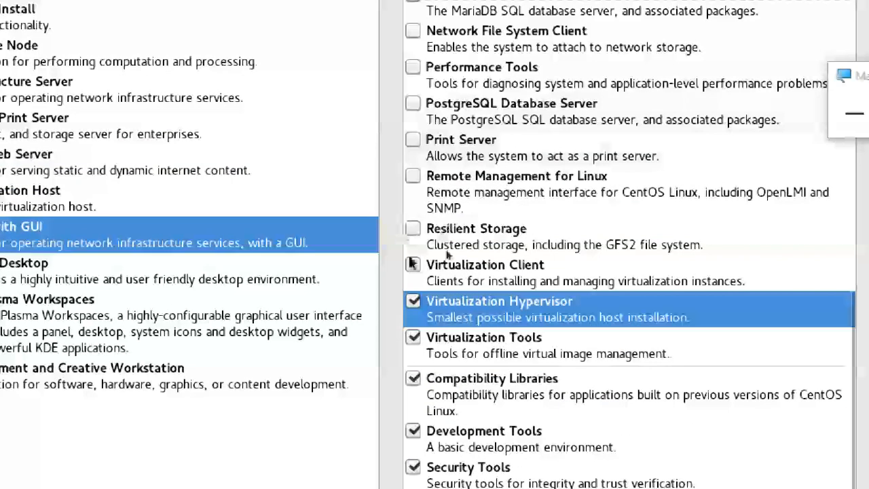
left_click(413, 266)
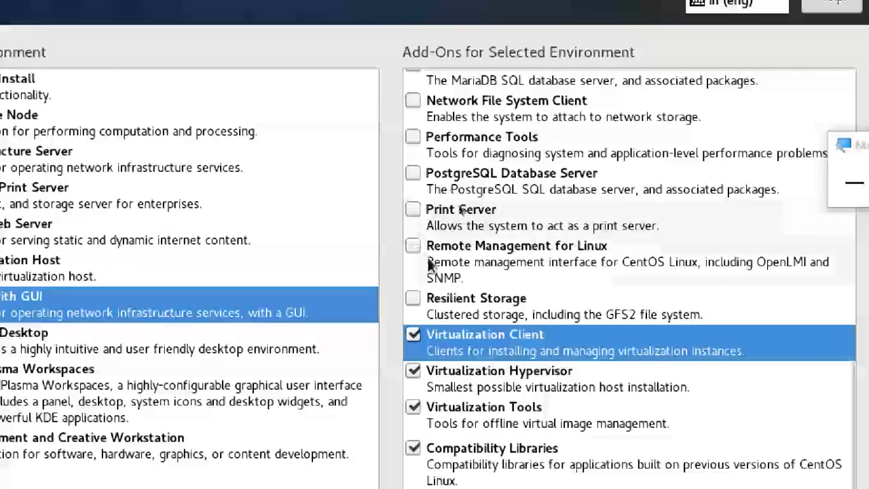
left_click(413, 245)
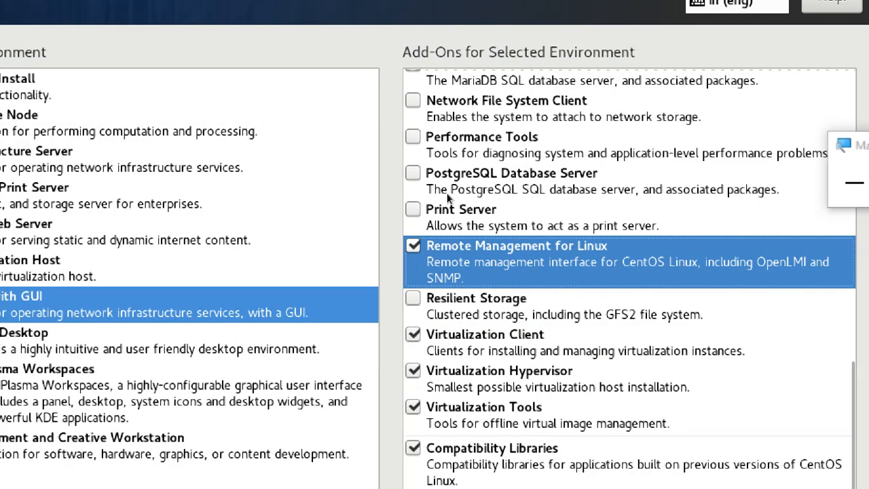
left_click(413, 207)
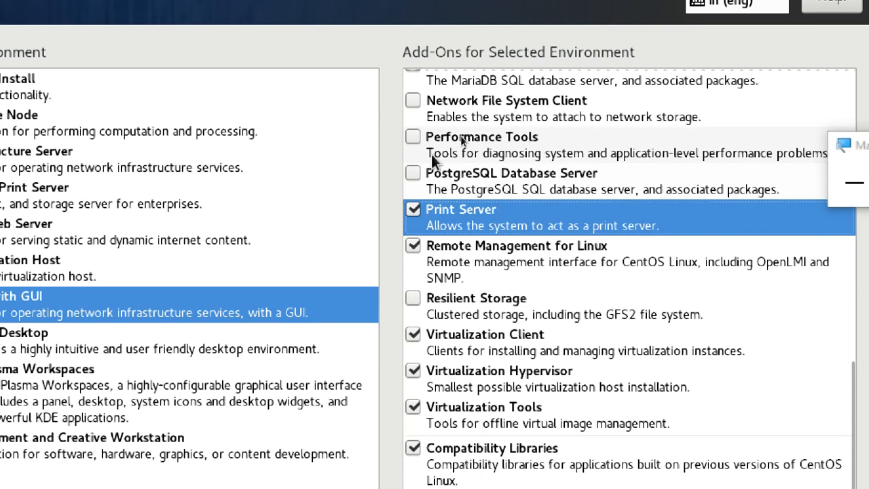
left_click(414, 136)
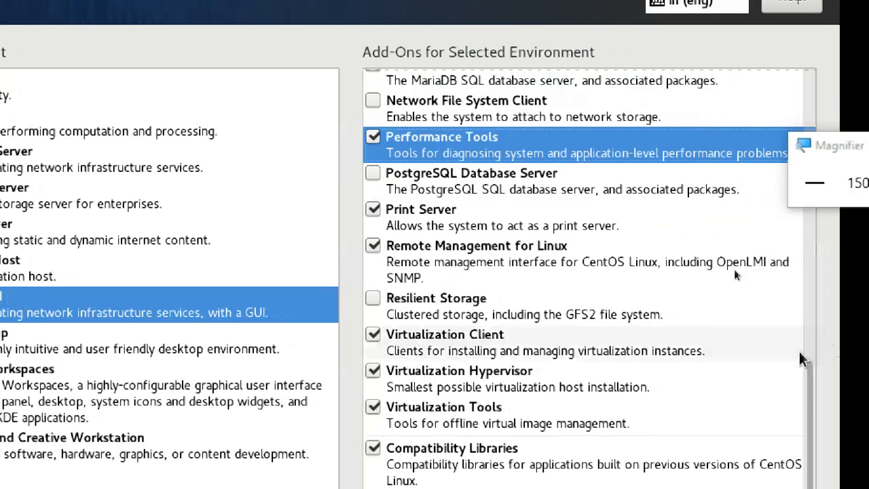
Step: Tick Hardware Monitoring Utilities and untick Print Server in the add-on list
left_click_drag(799, 360, 776, 238)
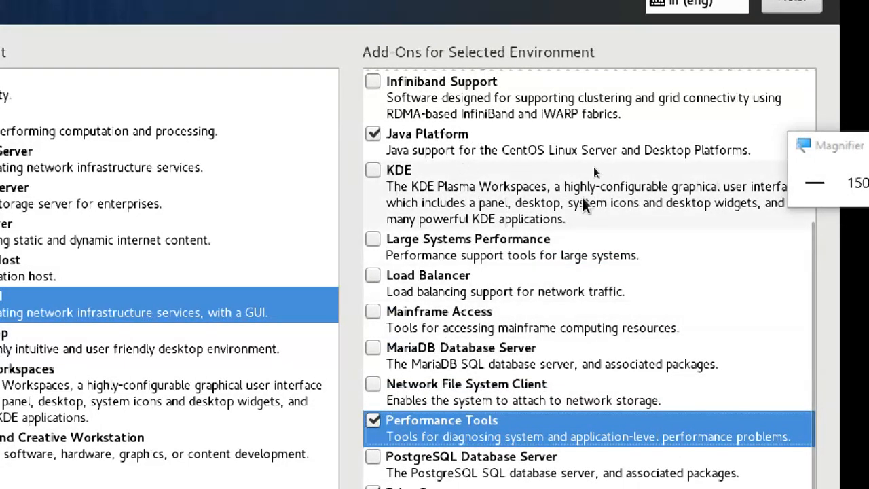
scroll(739, 235, "up", 1)
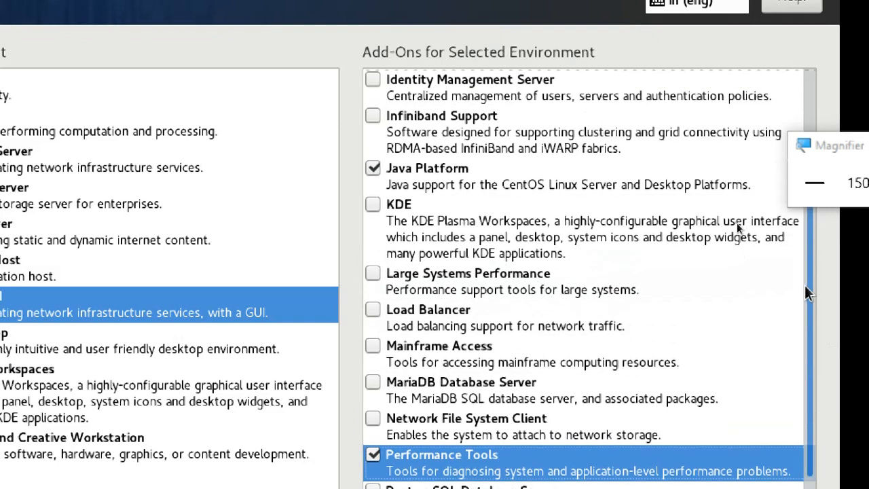
scroll(737, 223, "up", 4)
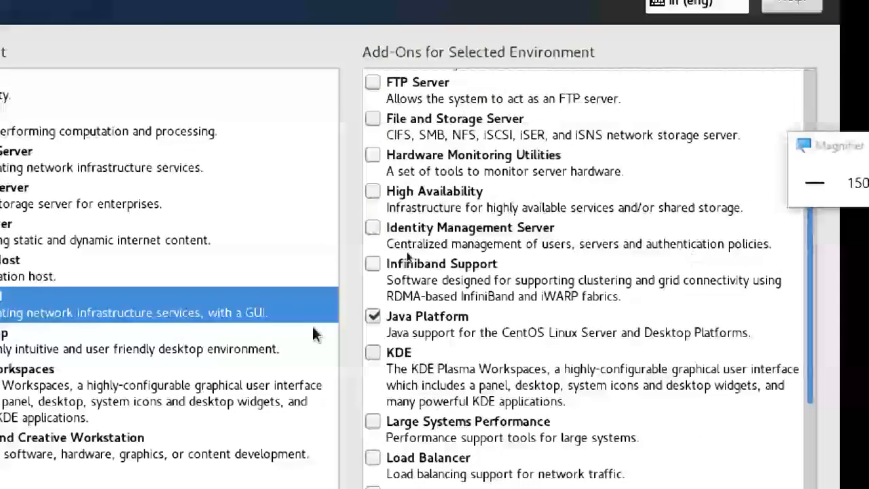
scroll(375, 215, "up", 1)
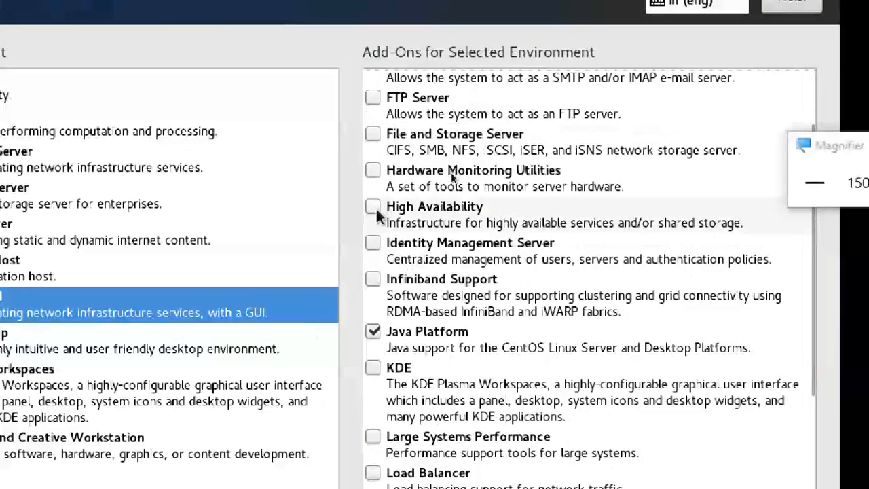
left_click(373, 170)
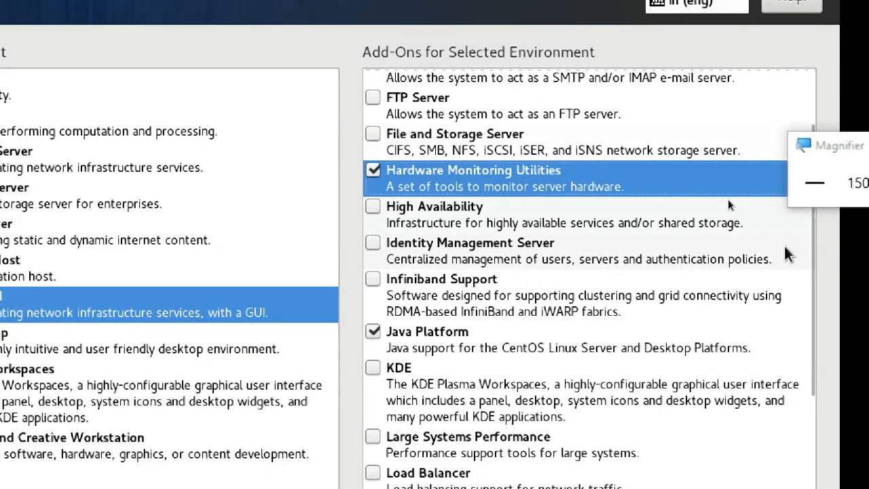
scroll(737, 181, "up", 1)
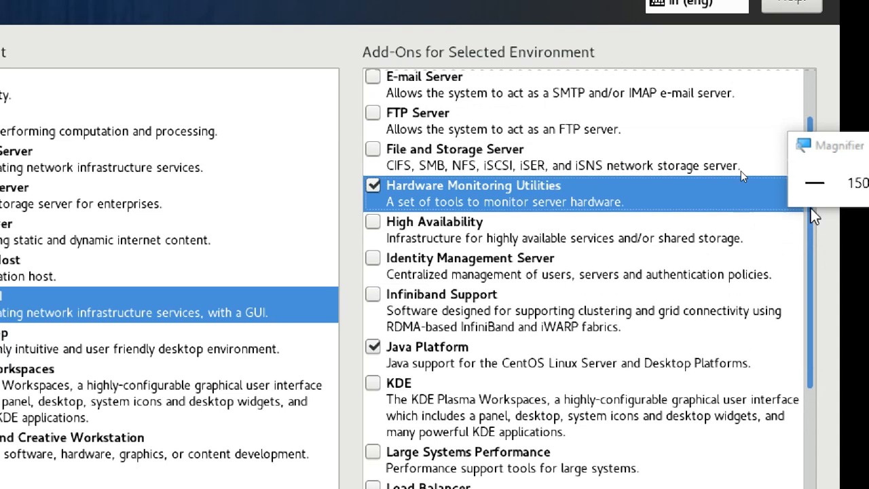
scroll(742, 95, "up", 3)
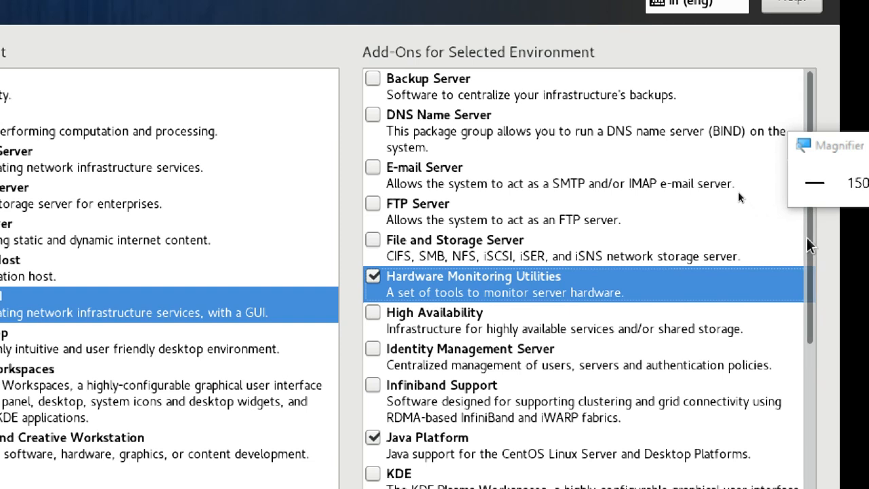
left_click_drag(808, 246, 827, 480)
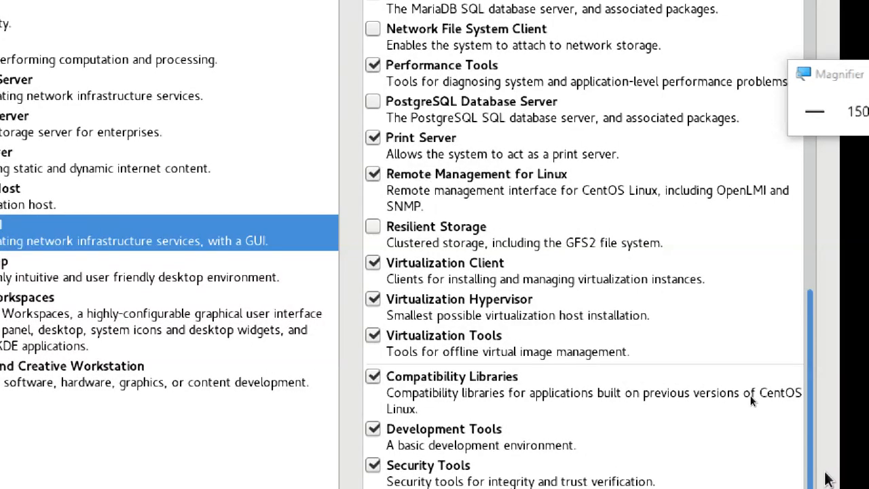
left_click_drag(827, 480, 827, 479)
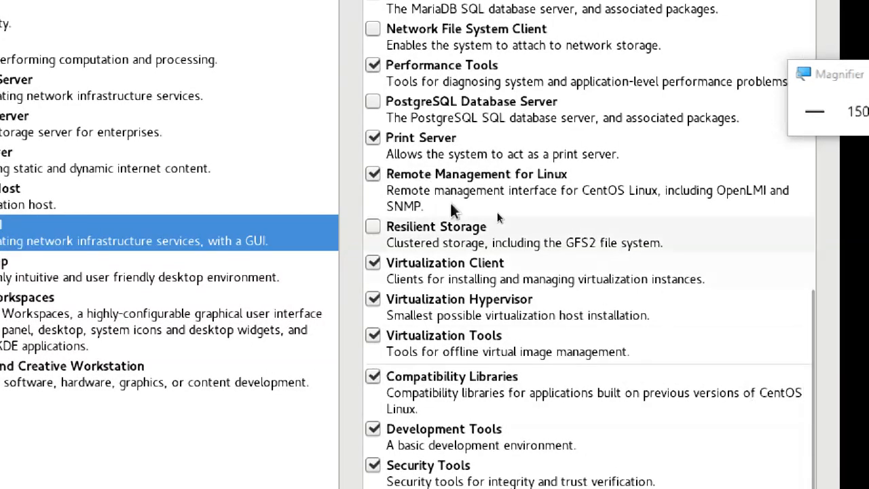
left_click(372, 139)
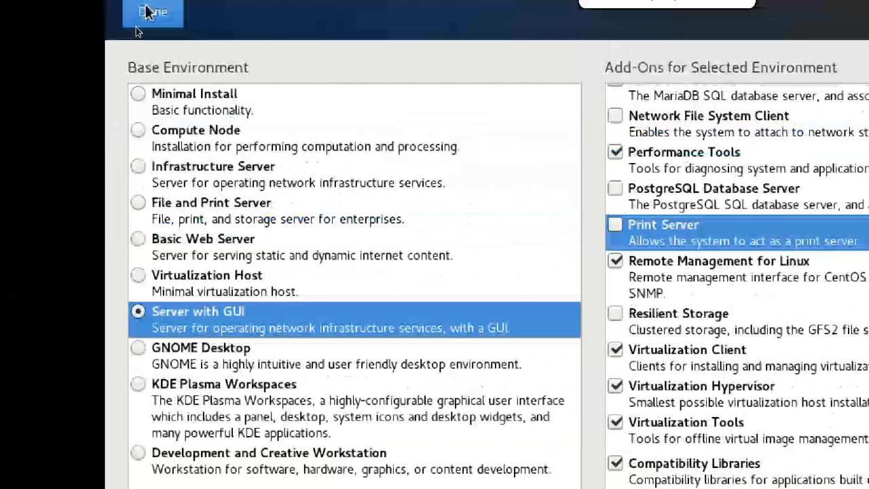
Step: Confirm the software selection and choose manual partitioning for the installation destination disk
left_click(152, 23)
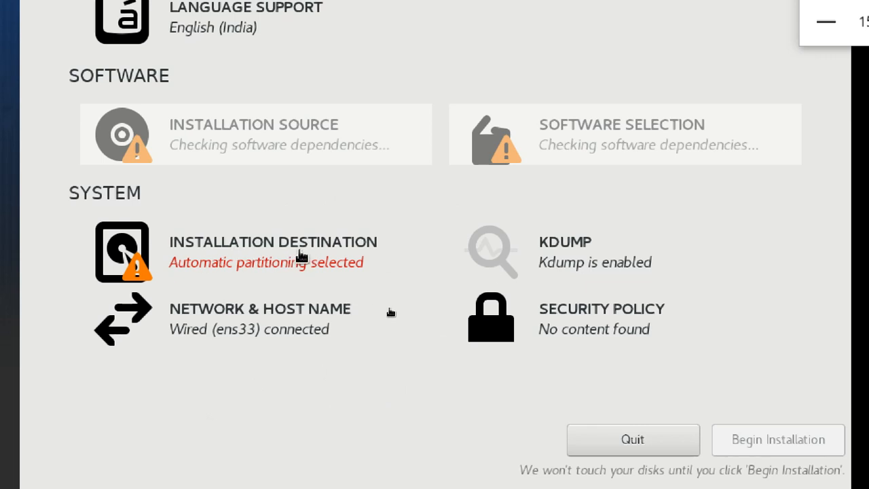
left_click(277, 257)
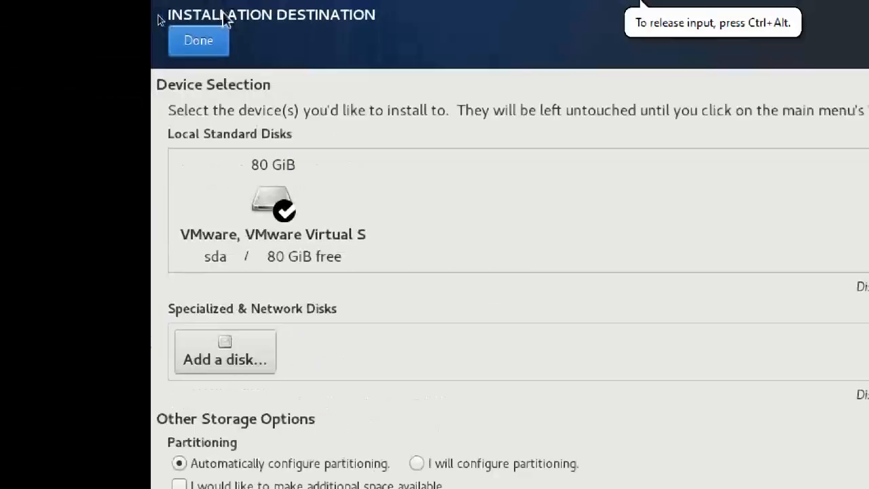
left_click(417, 463)
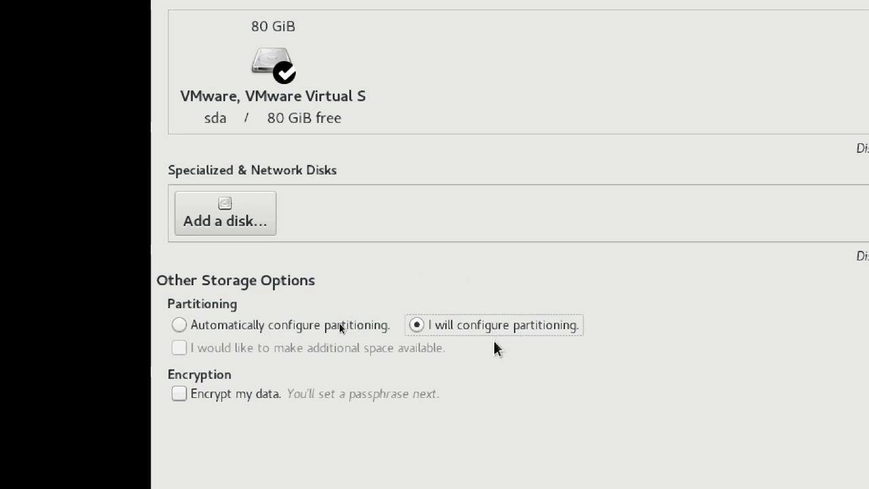
scroll(390, 102, "up", 5)
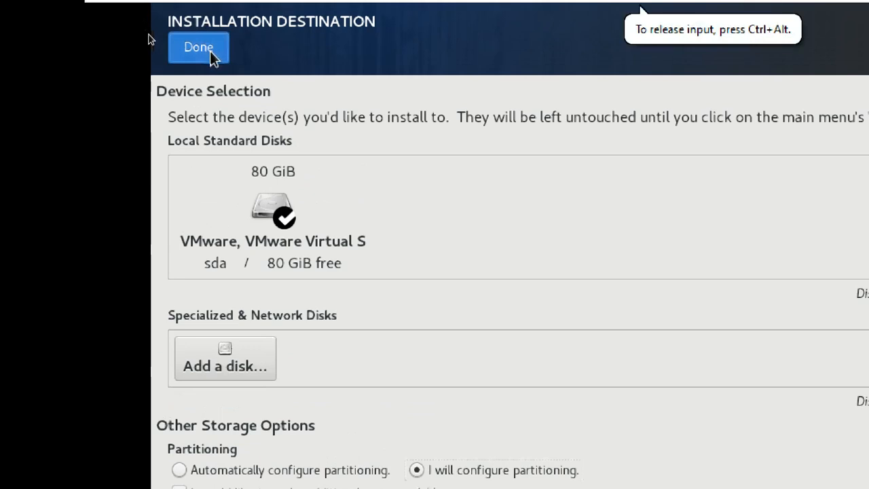
left_click(210, 51)
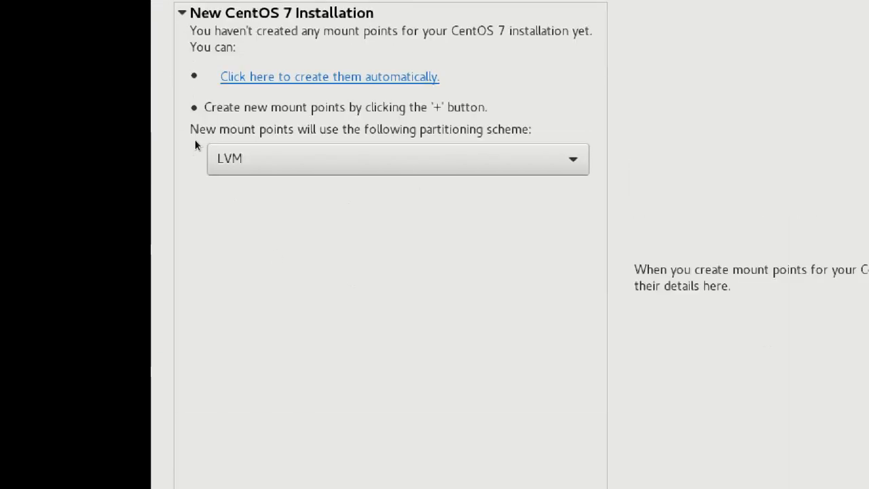
left_click(288, 159)
Step: Use the Standard Partition scheme and add a 512 MiB /boot mount point
left_click(292, 109)
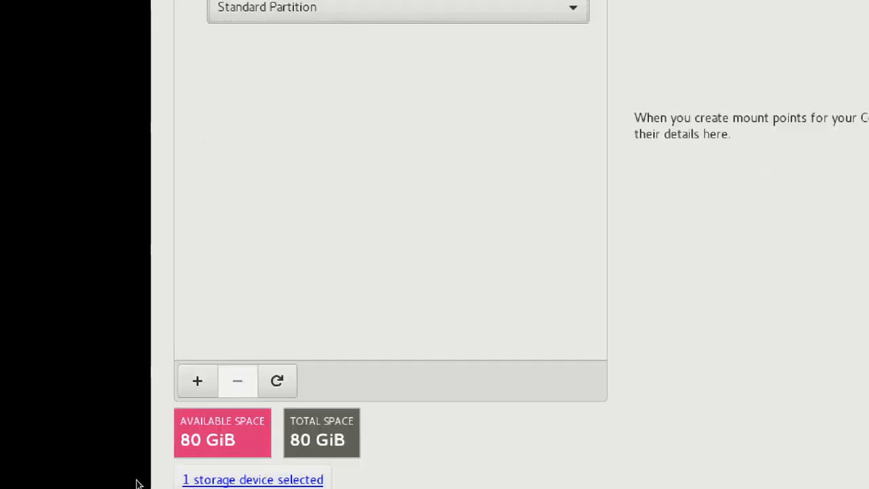
left_click(197, 478)
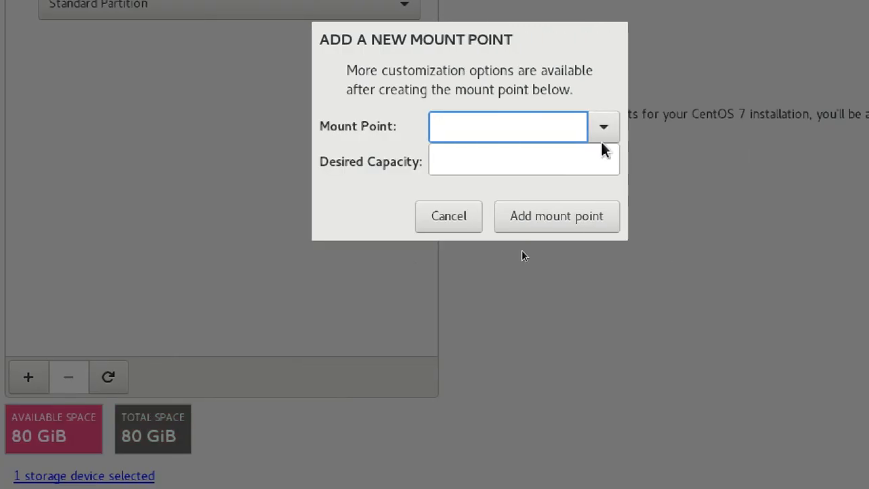
left_click(604, 129)
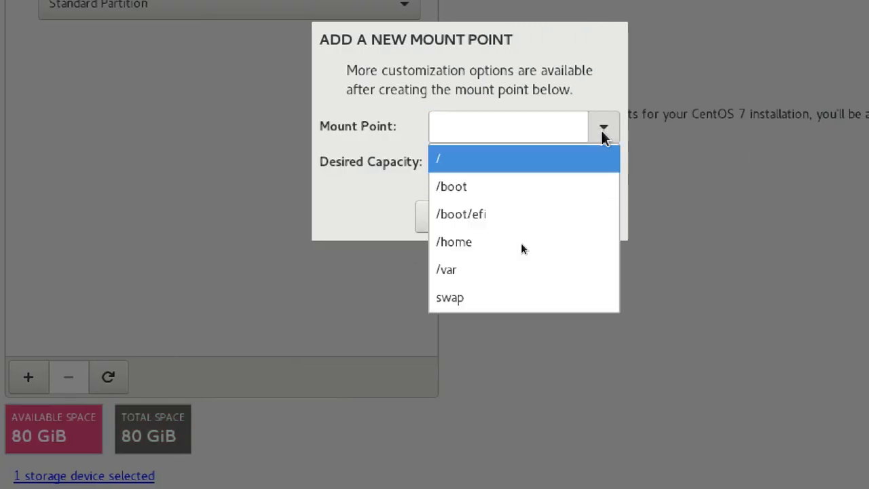
left_click(520, 186)
left_click(515, 167)
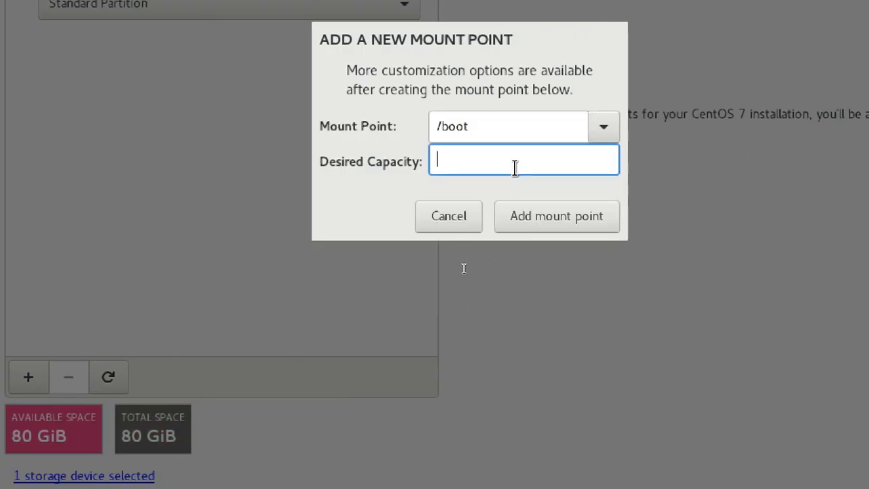
type("512")
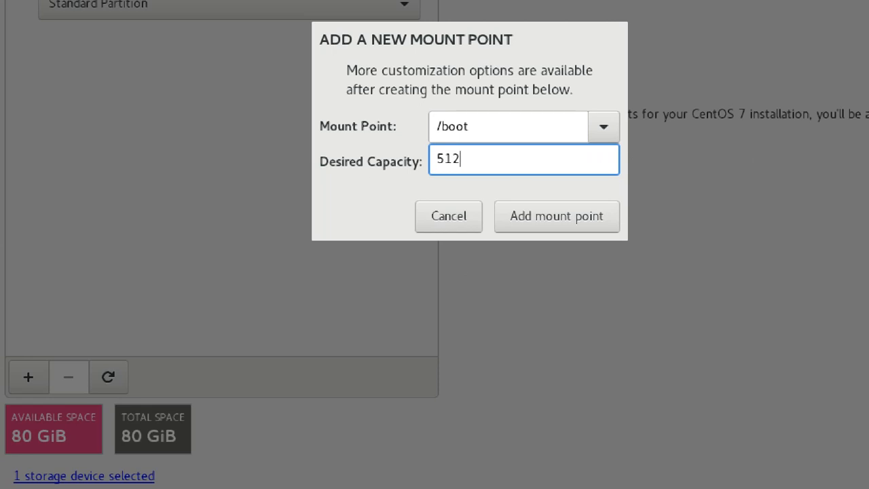
type("m")
left_click(545, 218)
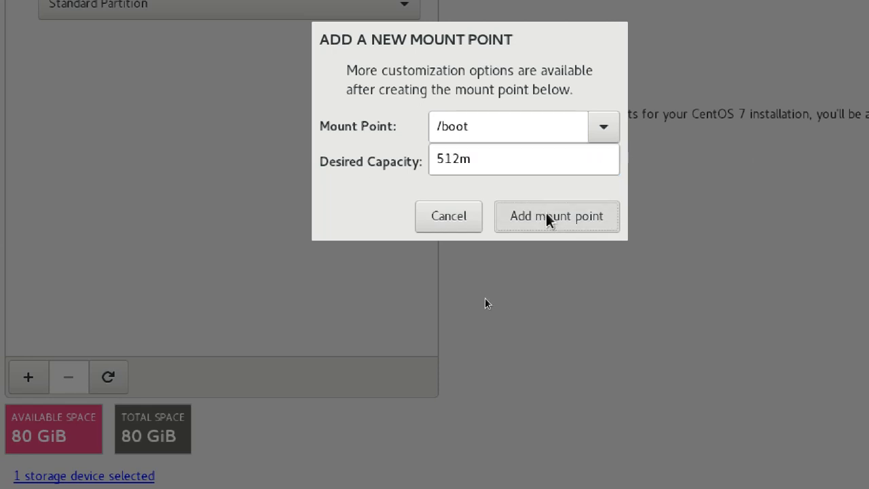
Step: Add a 512 MiB /boot/efi mount point and a 20 GiB / mount point
left_click(29, 379)
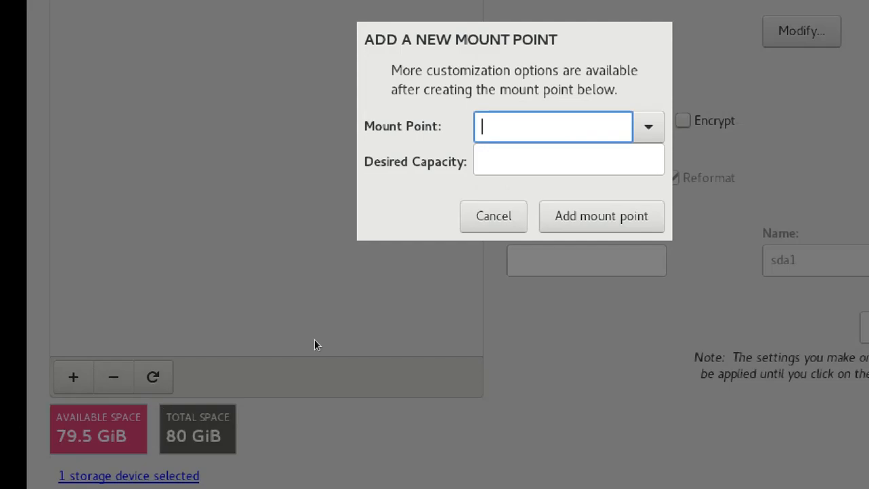
left_click(645, 132)
left_click(578, 194)
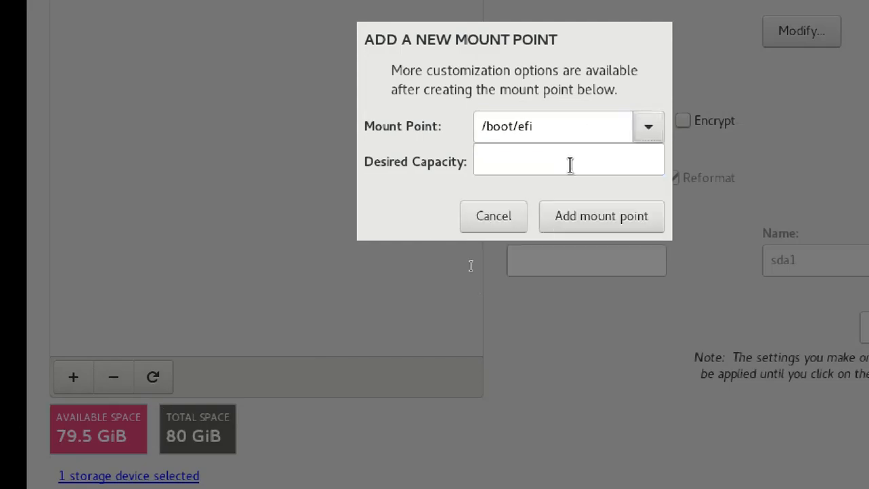
left_click(569, 161)
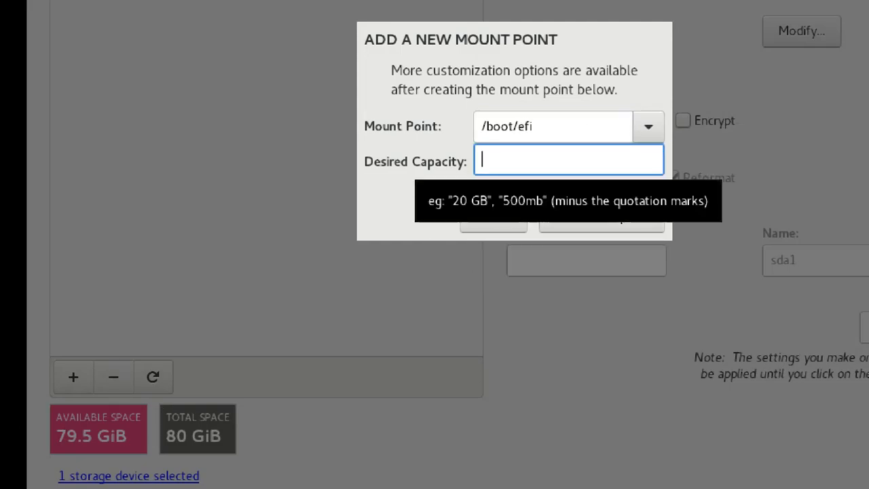
type("512")
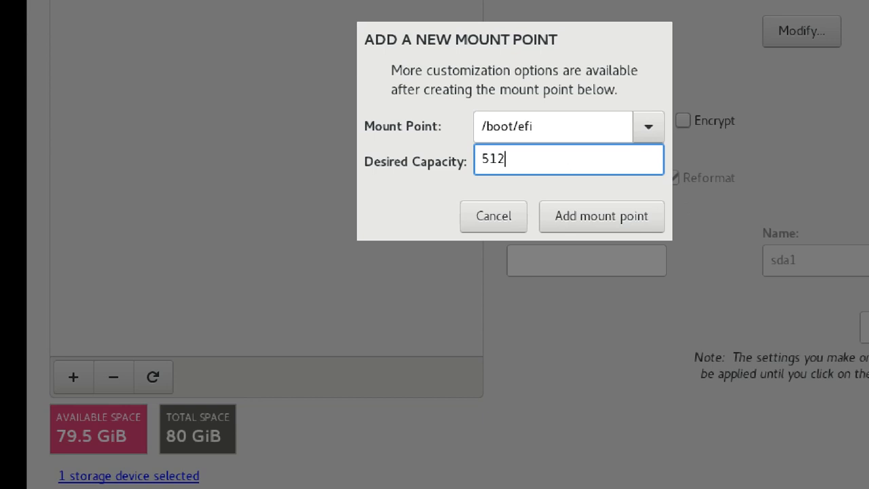
type("m")
left_click(605, 218)
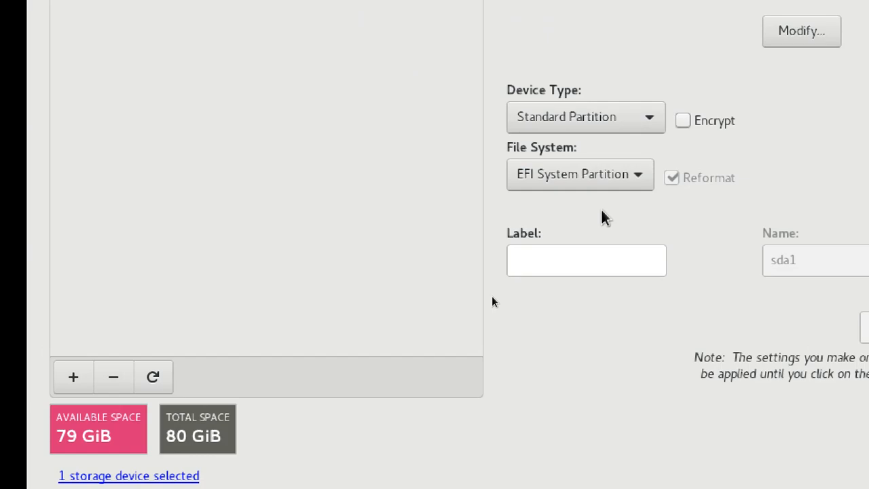
left_click(73, 377)
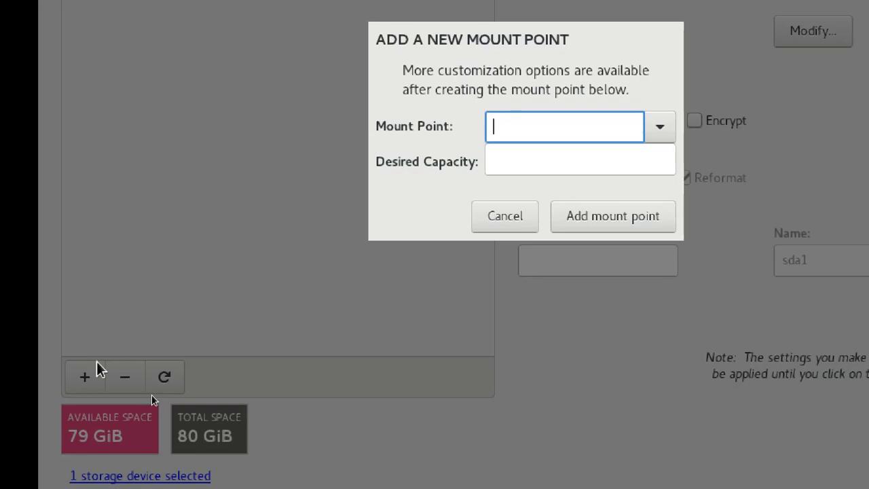
left_click(662, 132)
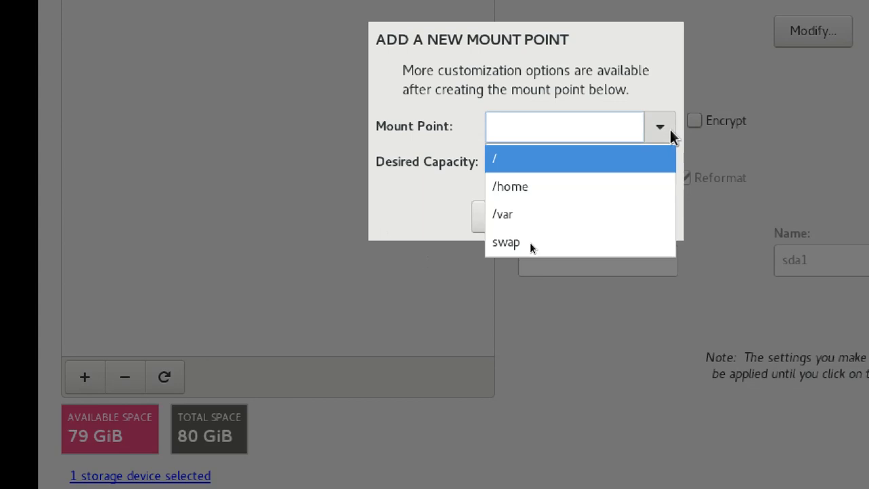
left_click(563, 165)
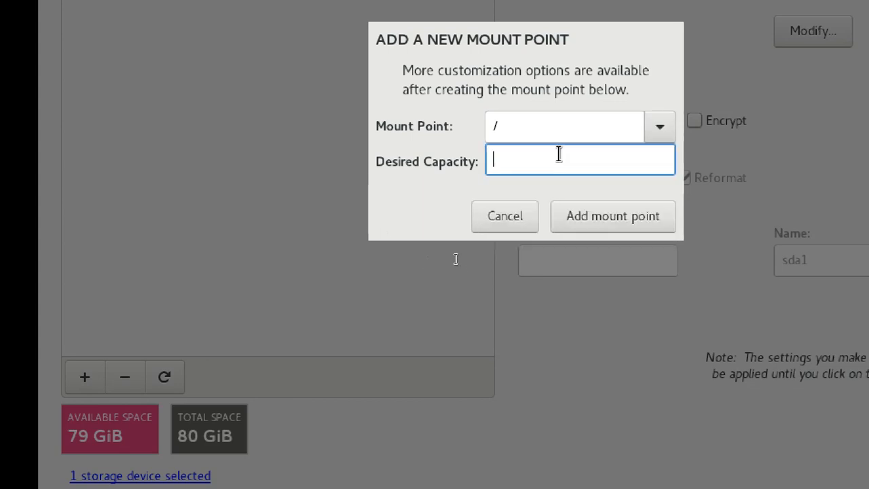
type("20")
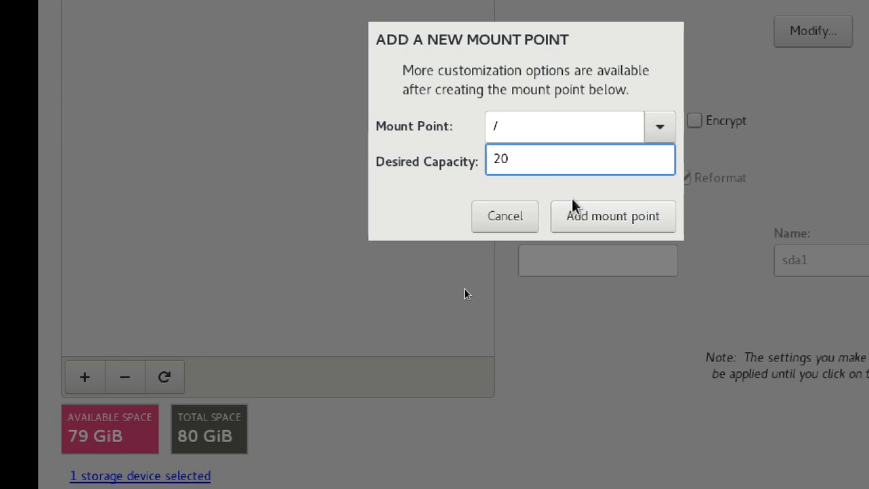
type("g")
left_click(591, 227)
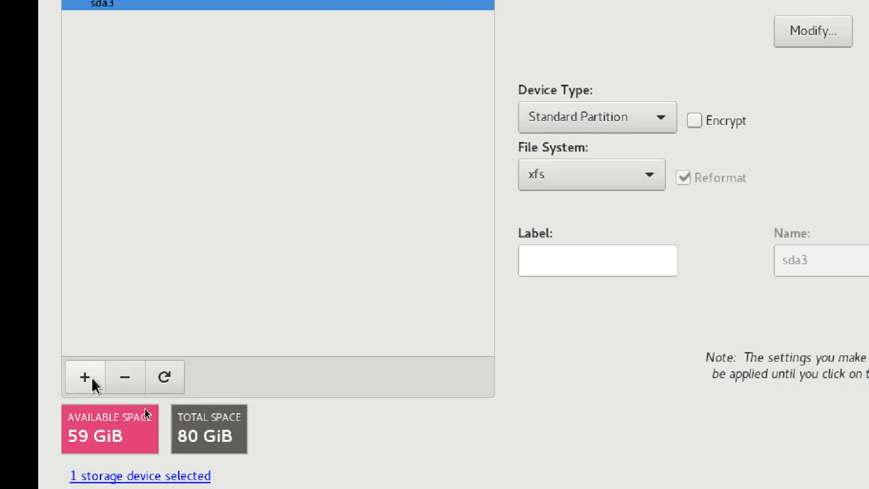
Step: Add a 10 GiB /home mount point and a 4 GiB (4096 MiB) swap partition
left_click(91, 377)
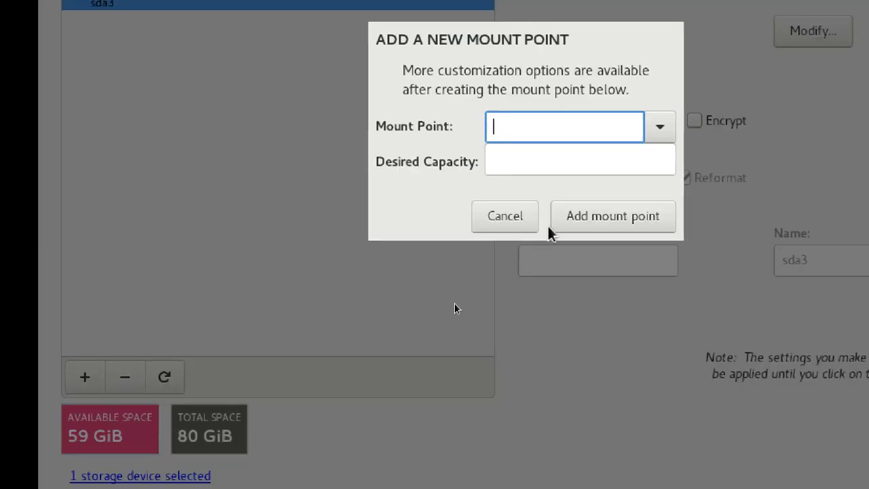
left_click(660, 126)
left_click(611, 157)
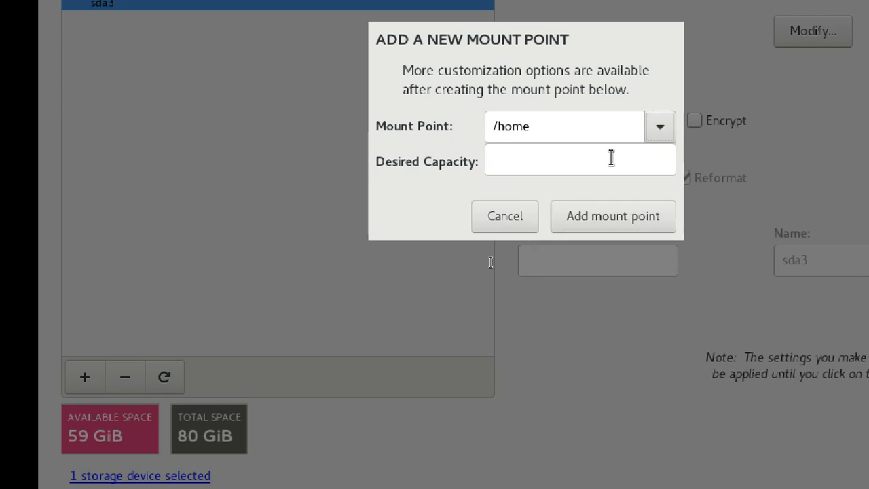
left_click(610, 160)
type("10g")
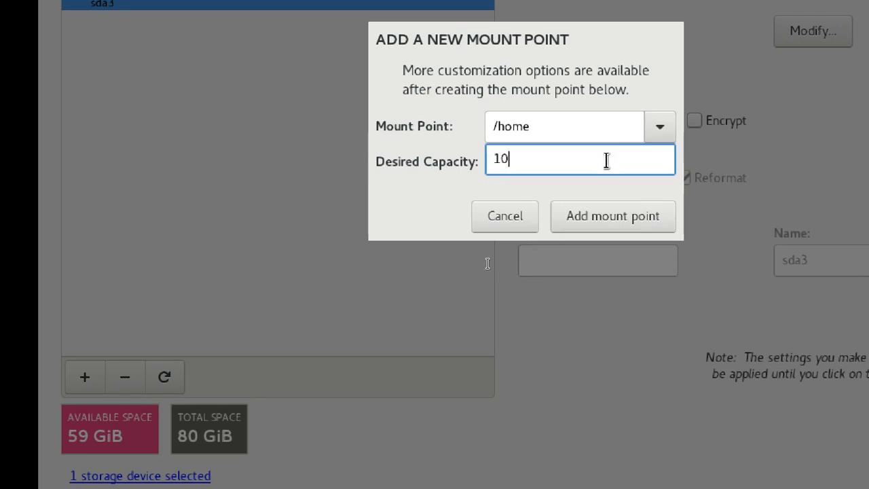
left_click(607, 224)
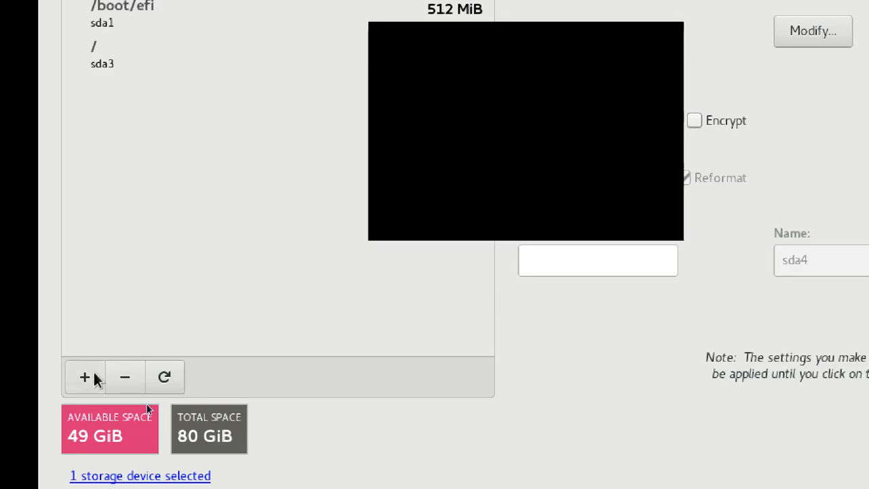
left_click(85, 377)
left_click(663, 129)
left_click(597, 187)
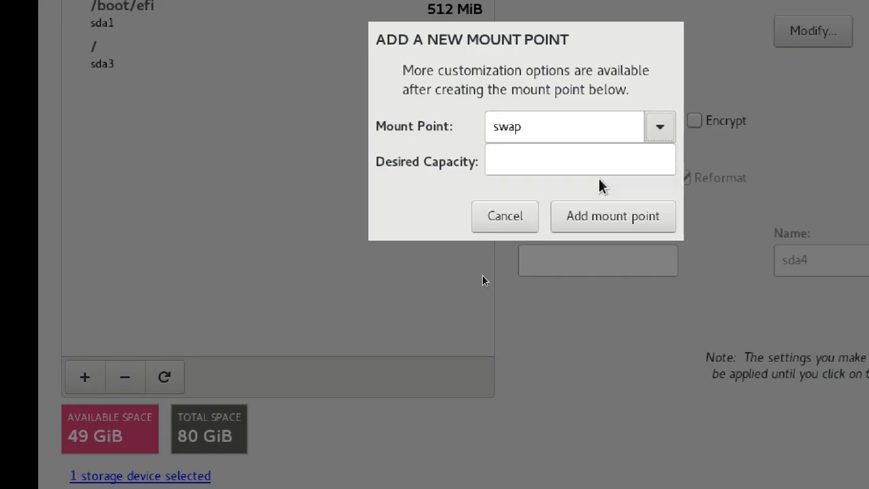
left_click(589, 160)
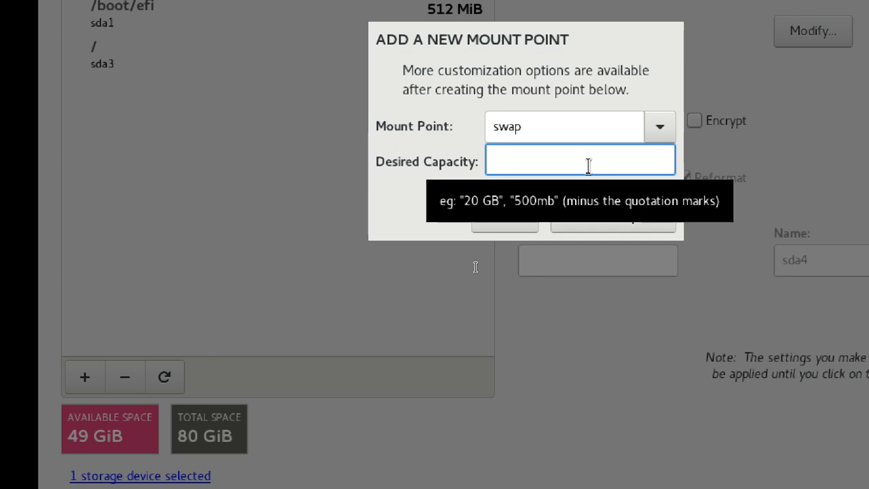
type("4g")
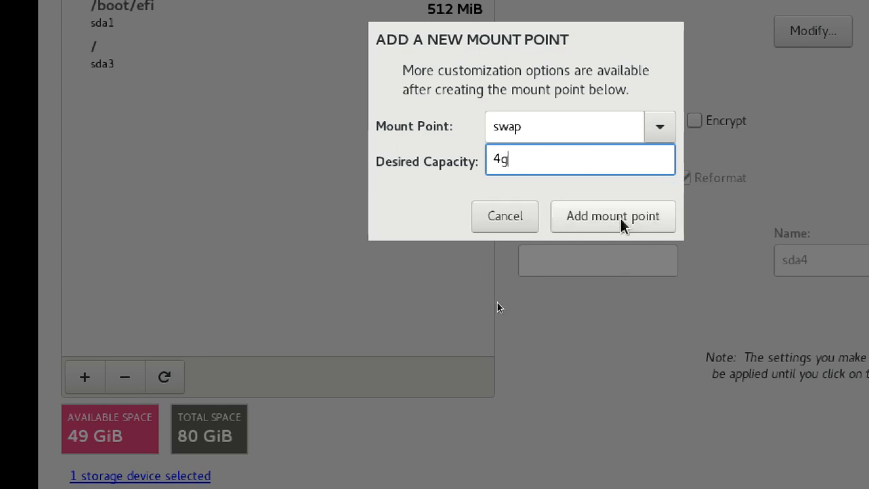
left_click(623, 224)
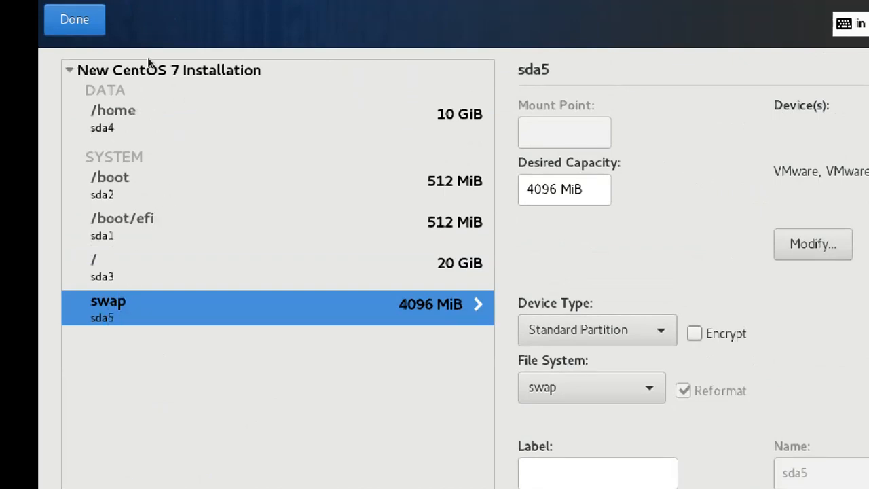
Step: Accept the partitioning changes, leave Kdump enabled, and begin the CentOS 7 installation
left_click(80, 23)
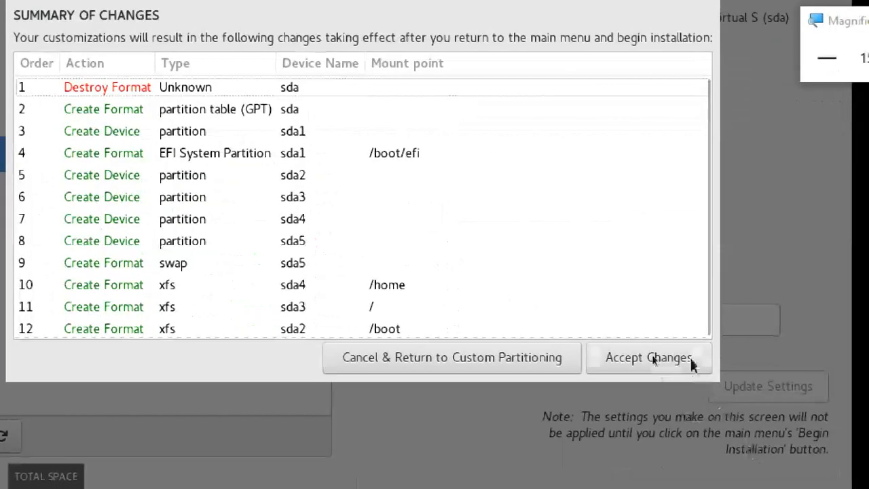
left_click(692, 364)
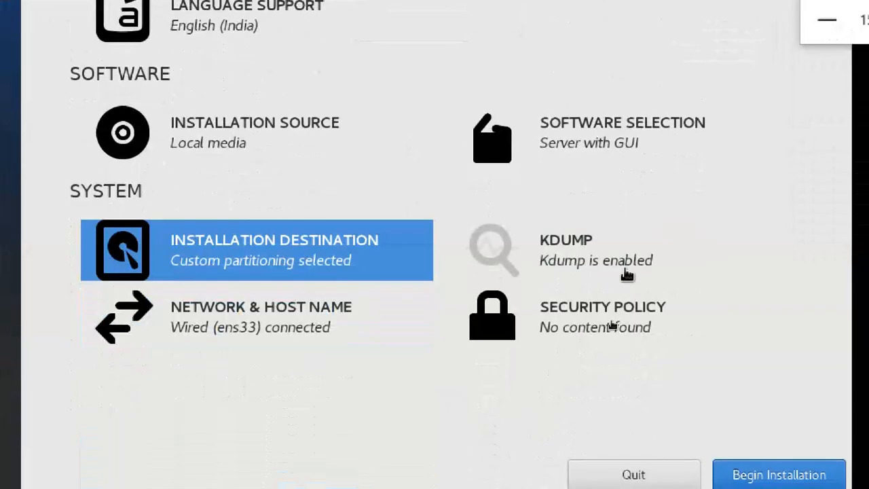
left_click(652, 267)
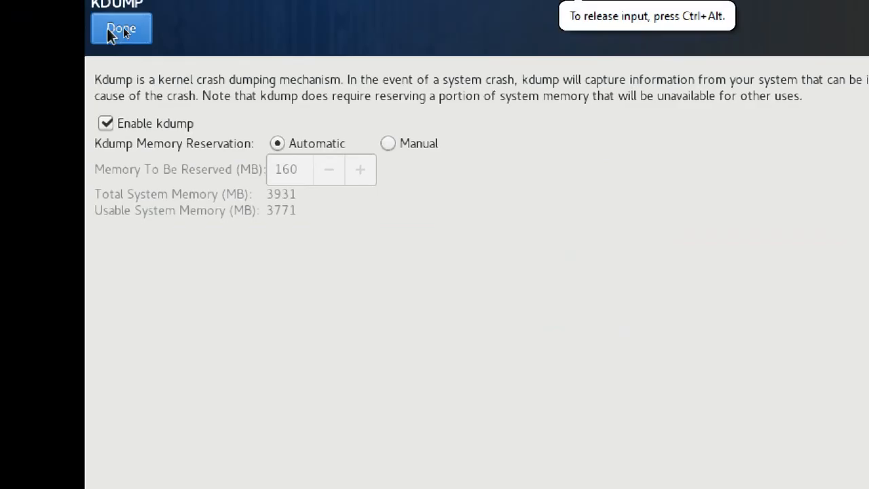
left_click(121, 28)
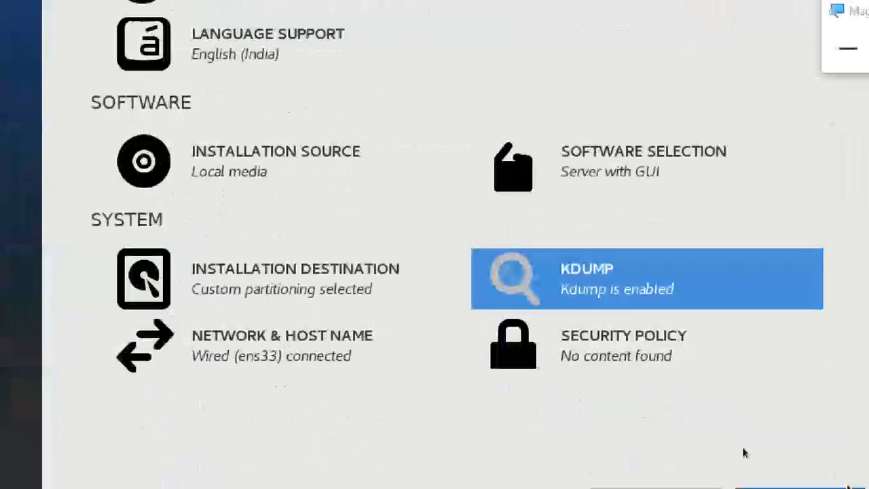
left_click(773, 454)
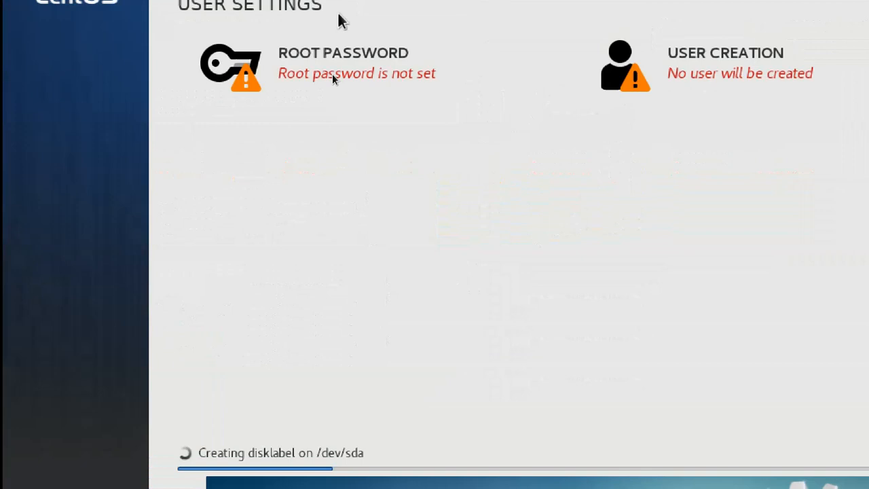
Step: Set and confirm the root password, accepting the weak-password warning
left_click(323, 58)
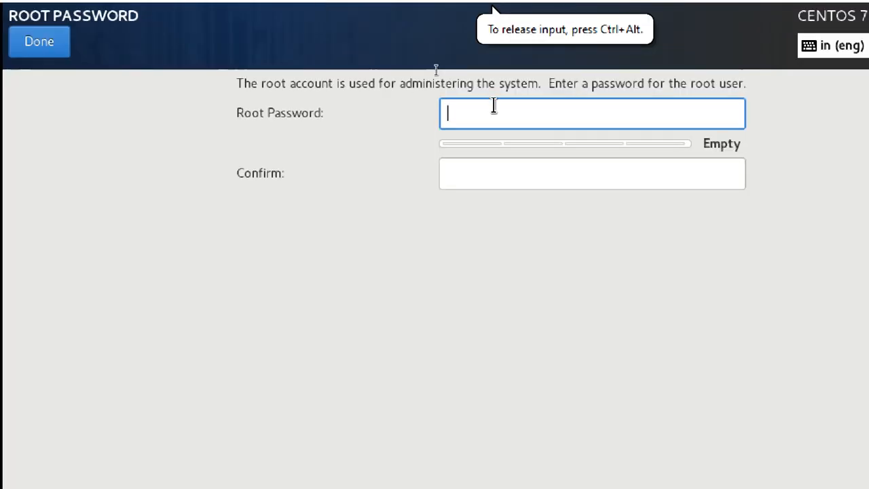
type("*****")
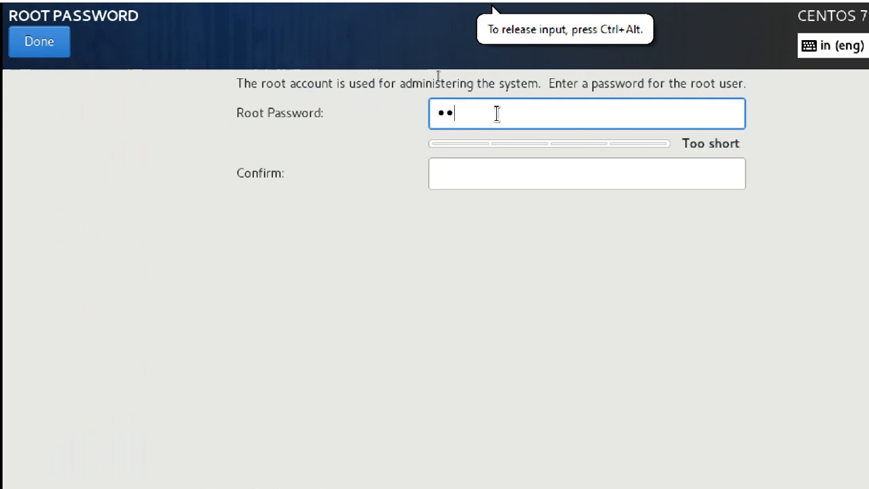
type("***")
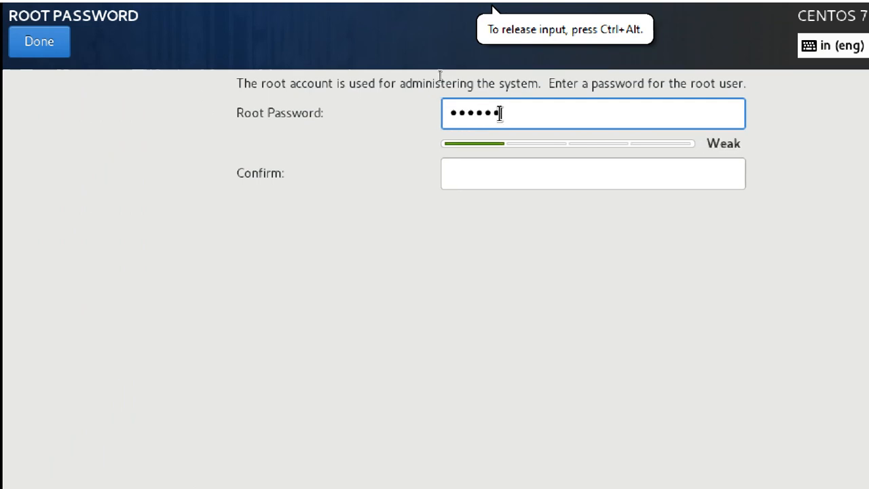
type("*")
key("Tab")
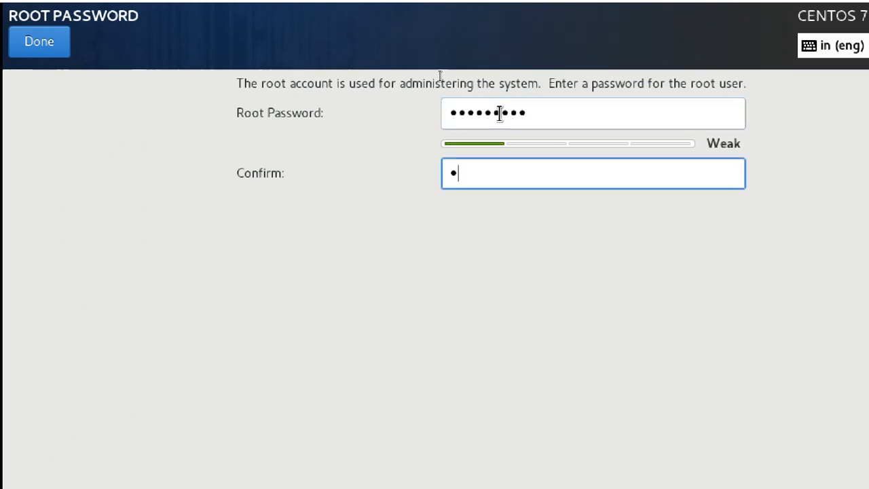
type("****")
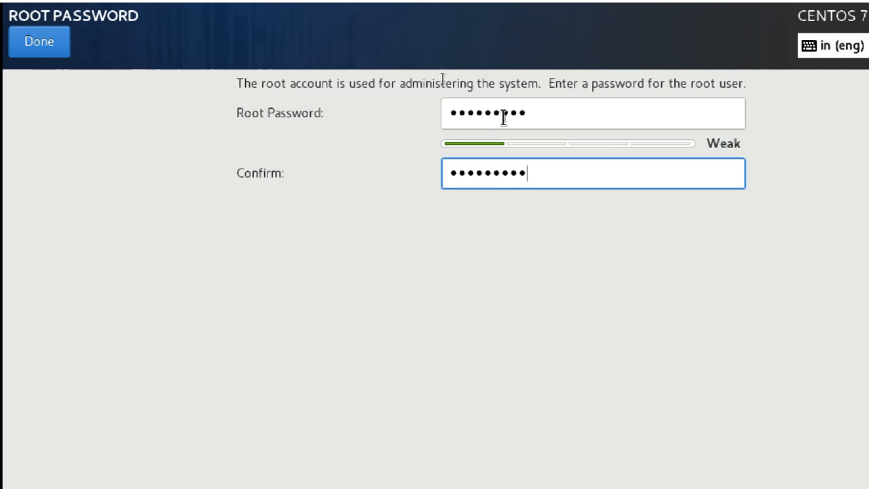
left_click(66, 44)
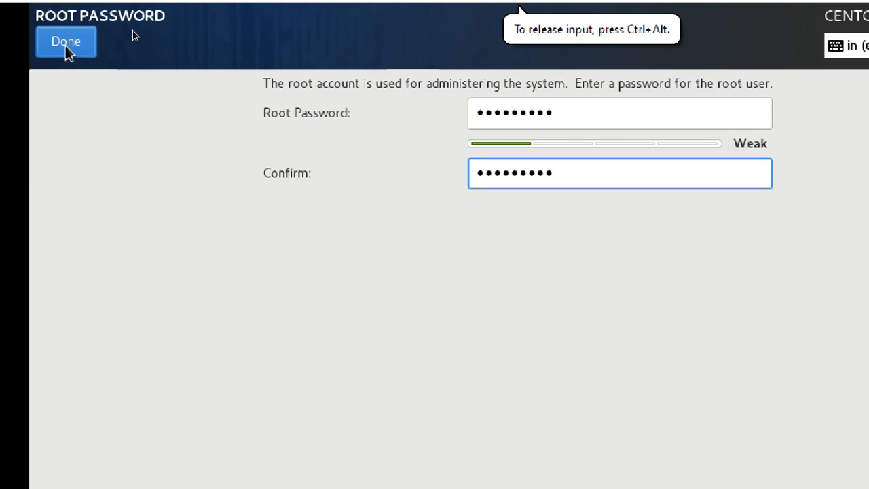
left_click(80, 46)
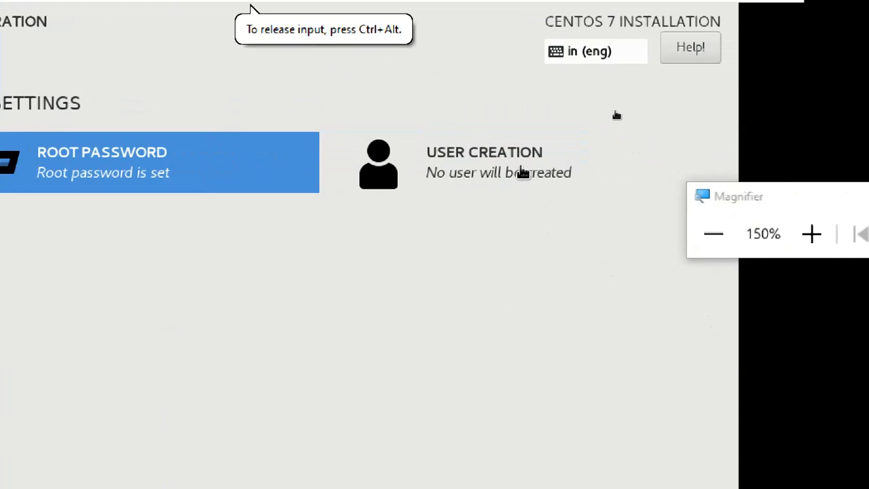
Step: Create user student1 with a confirmed password, accepting the weak-password warning
left_click(520, 171)
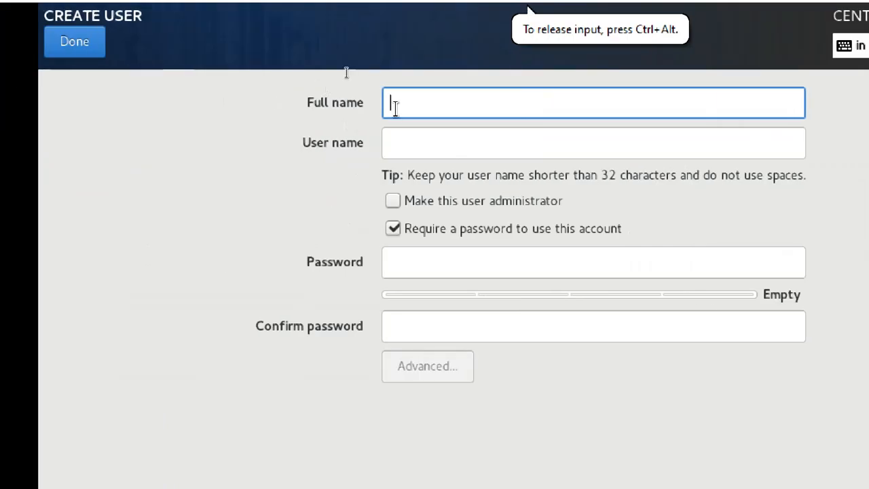
type("student1")
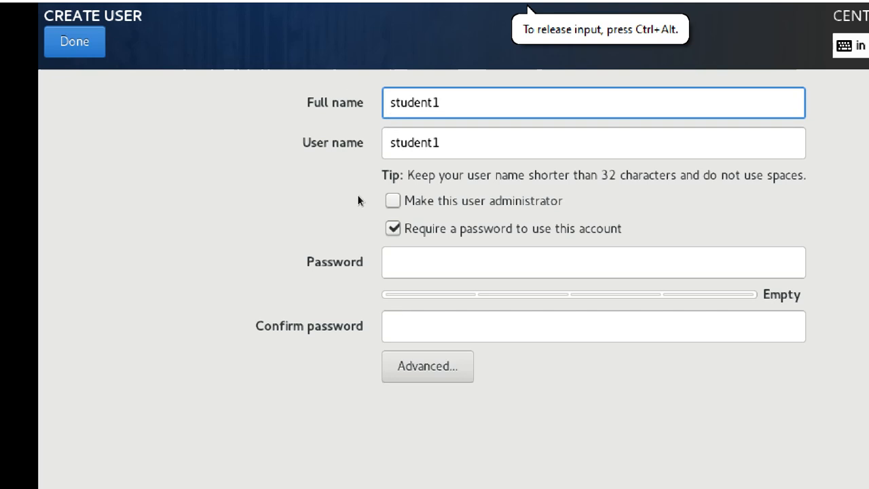
left_click(421, 260)
type("re")
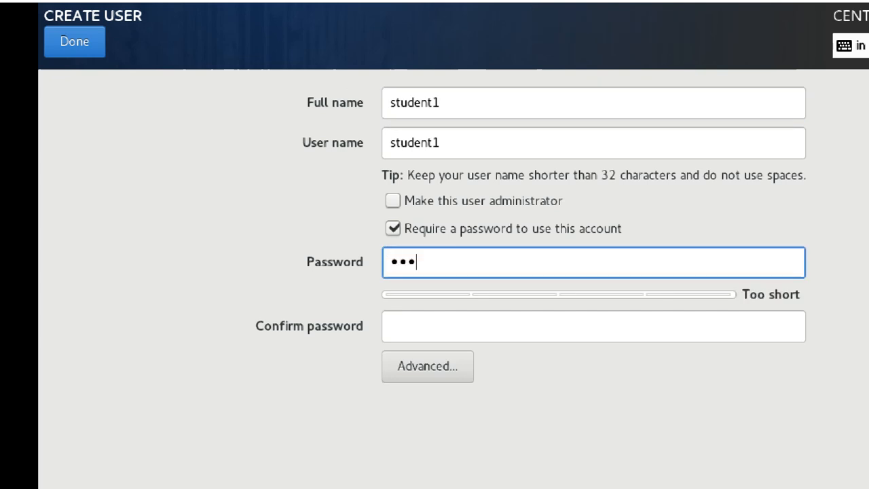
type("dhat12")
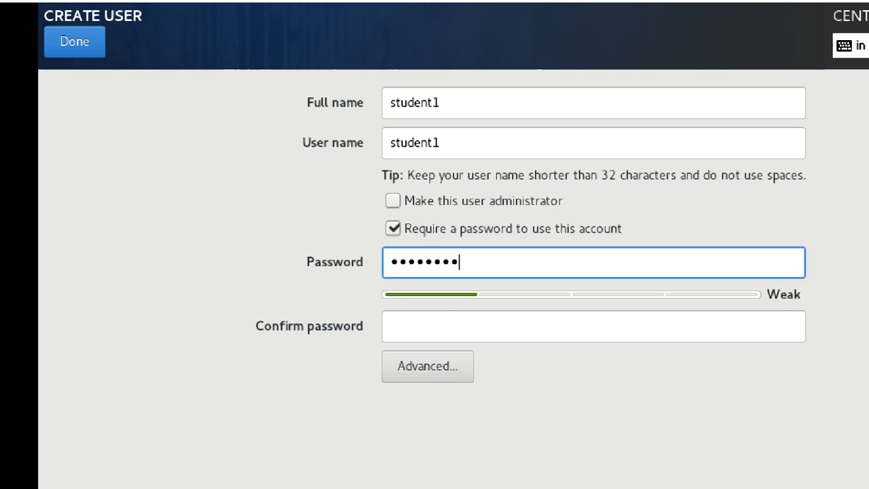
key("Tab")
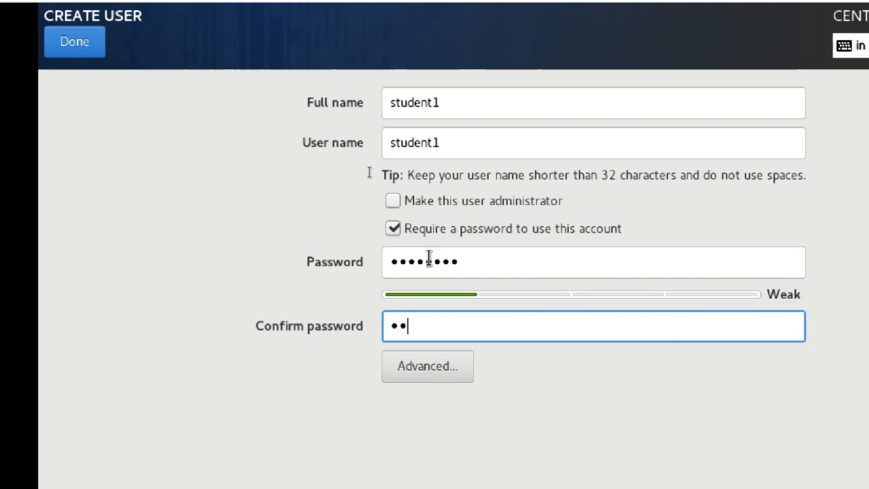
type("redhat12")
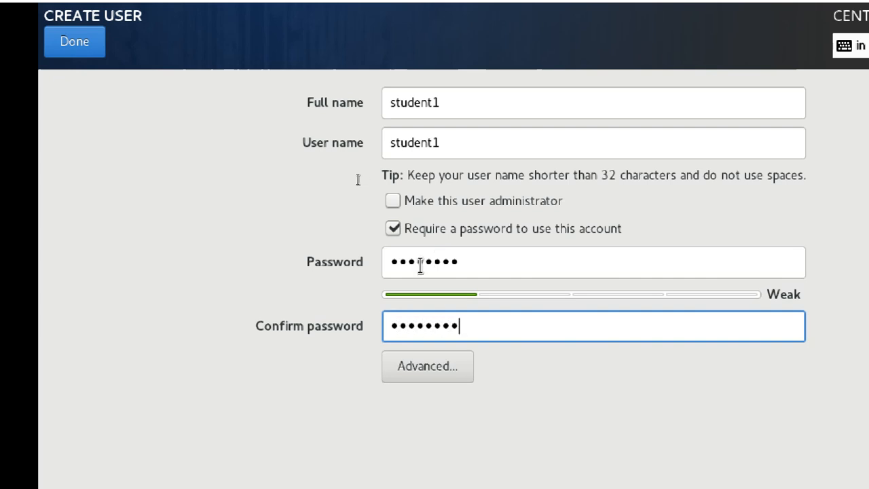
left_click(68, 48)
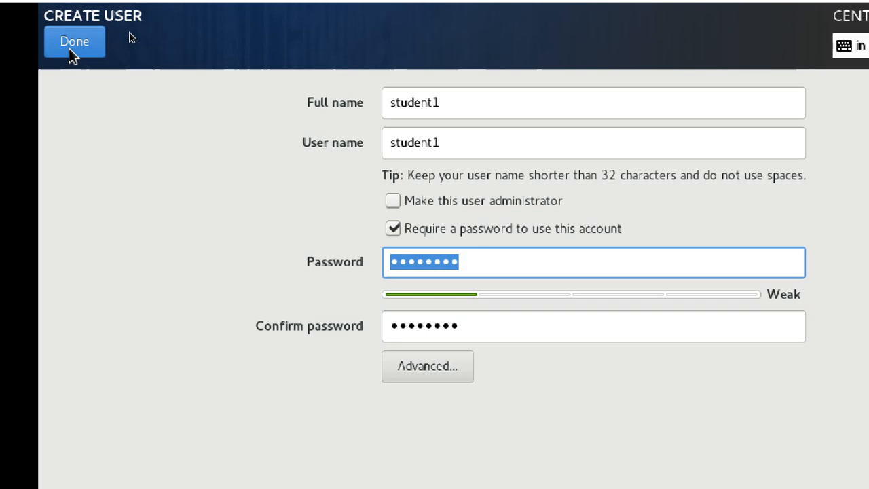
left_click(68, 48)
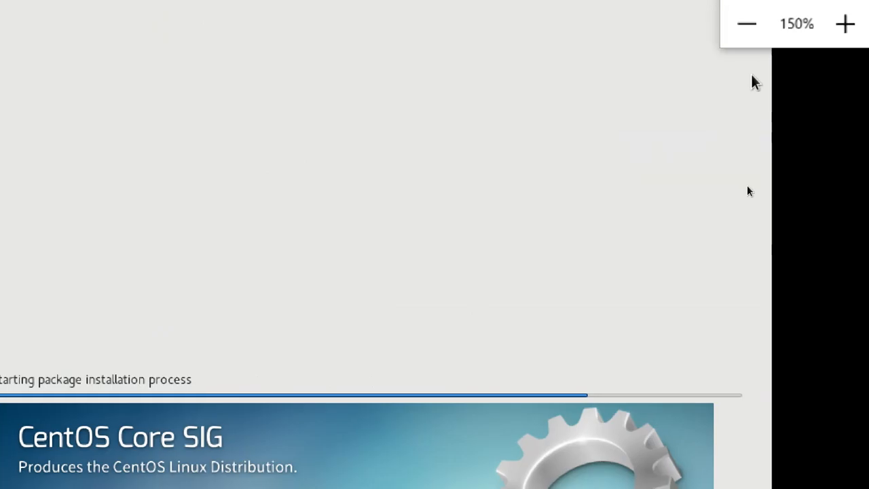
Step: Take the virtual machine window out of full-screen mode
left_click(747, 24)
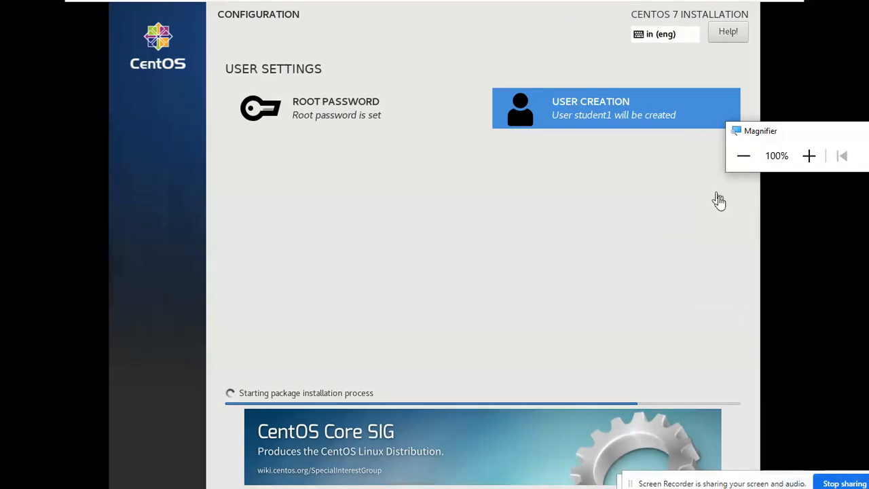
mouse_move(691, 6)
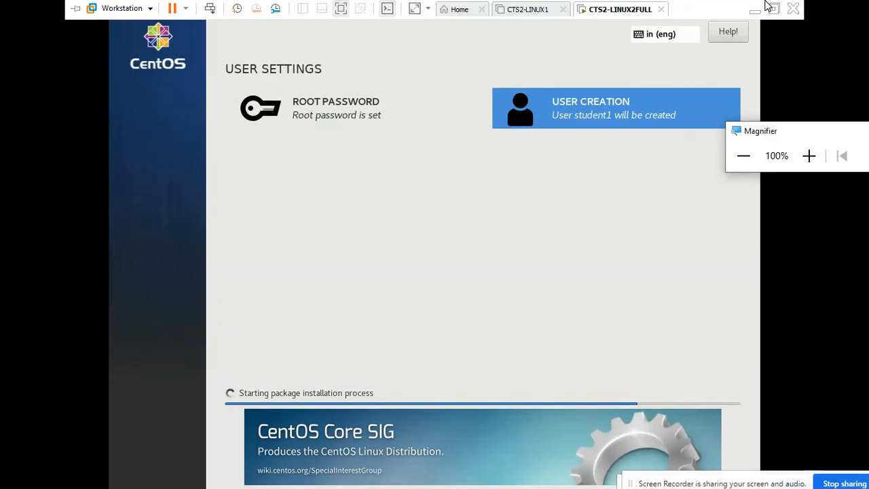
left_click(772, 8)
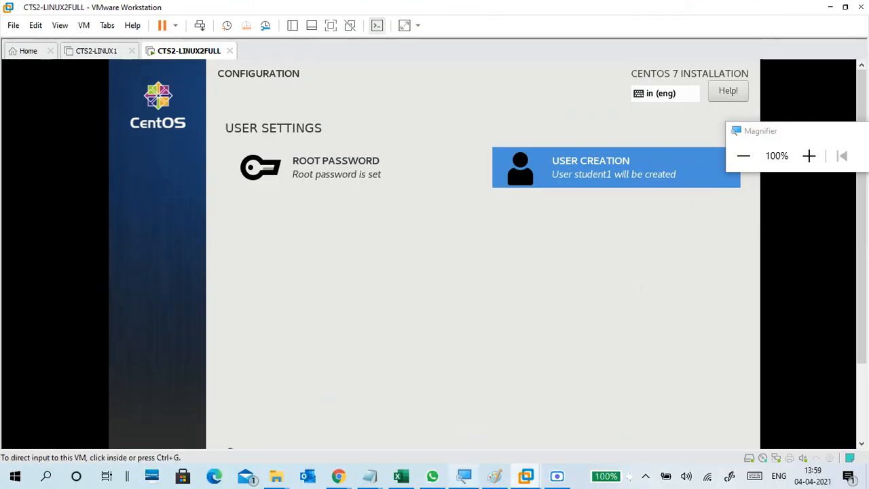
Step: Drag VMEDIT.txt from the Latifwork (F:) folder into the WhatsApp group chat
mouse_move(276, 475)
mouse_move(229, 442)
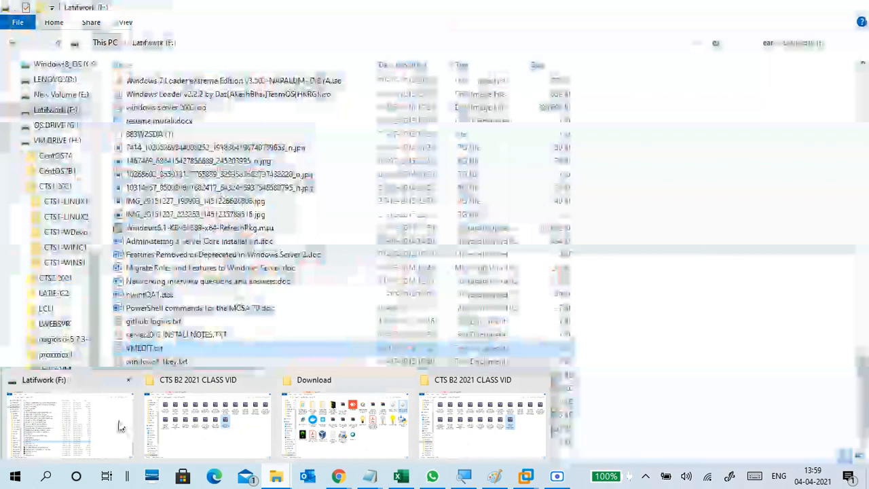
left_click(119, 427)
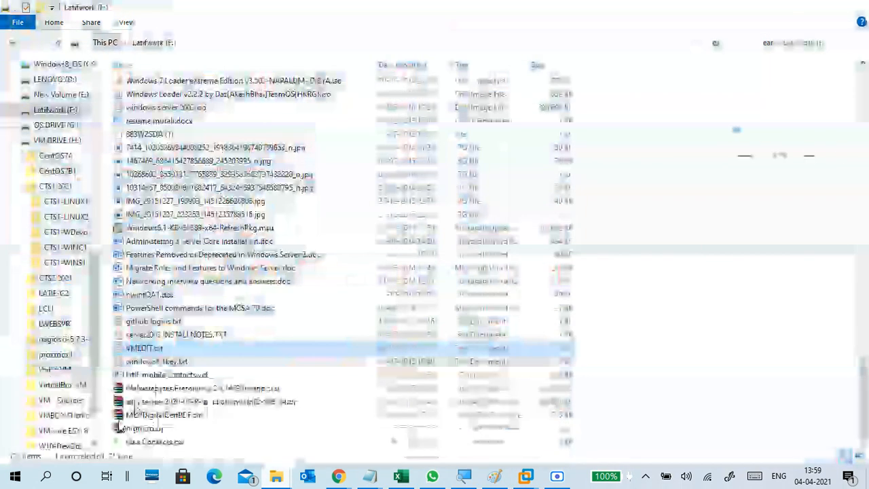
left_click_drag(146, 348, 455, 303)
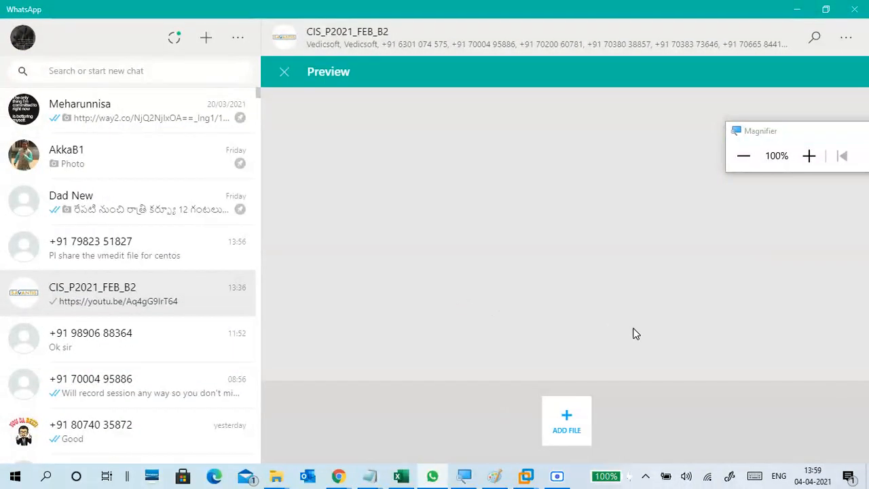
Step: Attach VMEDIT.txt again, send it to CIS_P2021_FEB_B2, then minimize WhatsApp and the Latifwork folder
mouse_move(276, 475)
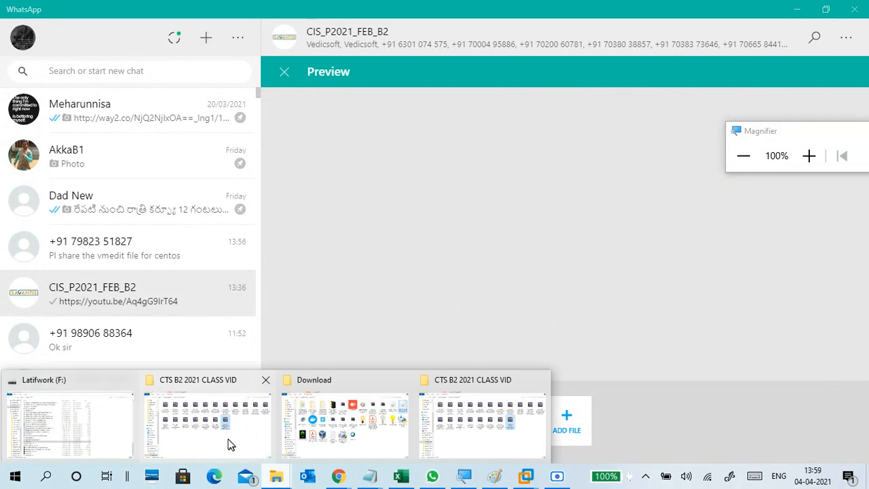
left_click(229, 445)
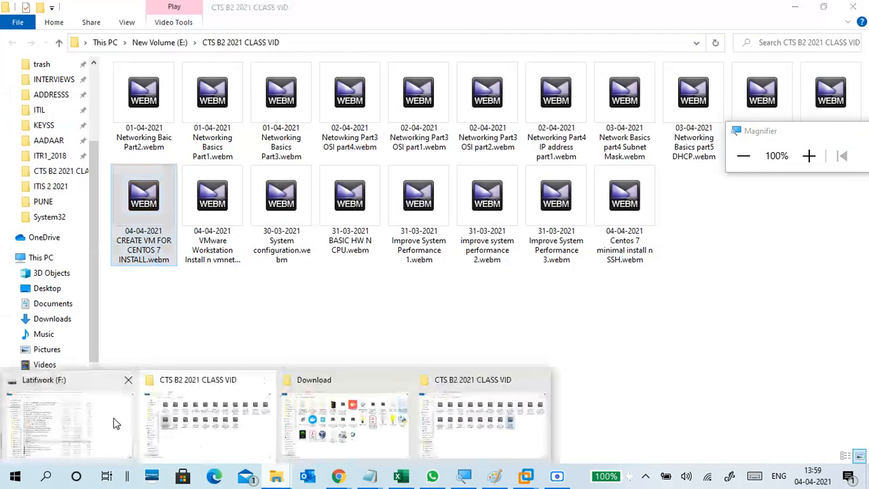
left_click(115, 419)
left_click_drag(202, 355, 453, 330)
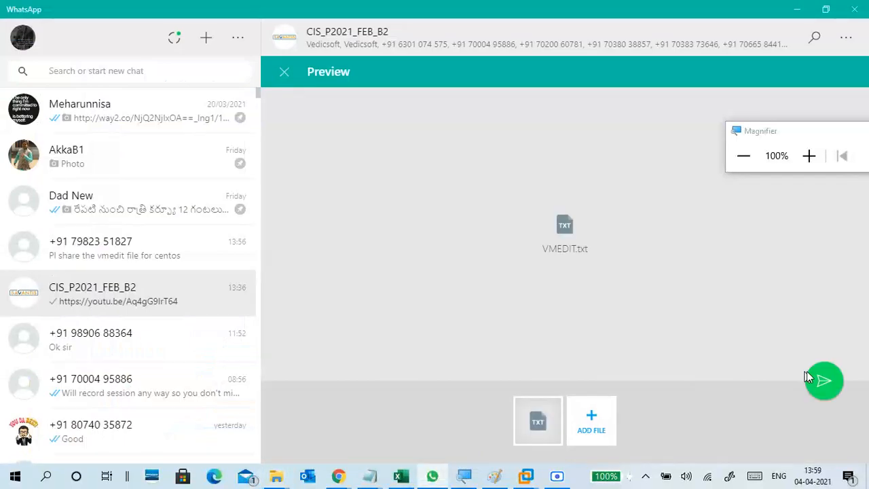
left_click(824, 381)
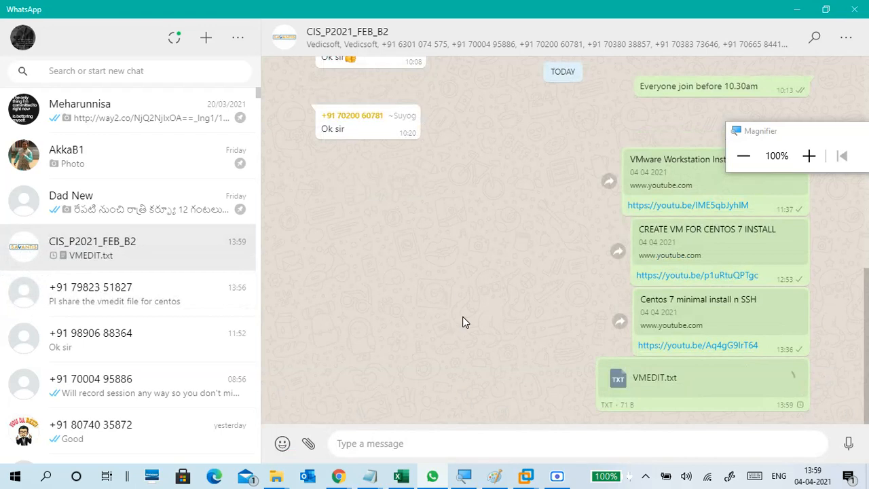
left_click(798, 9)
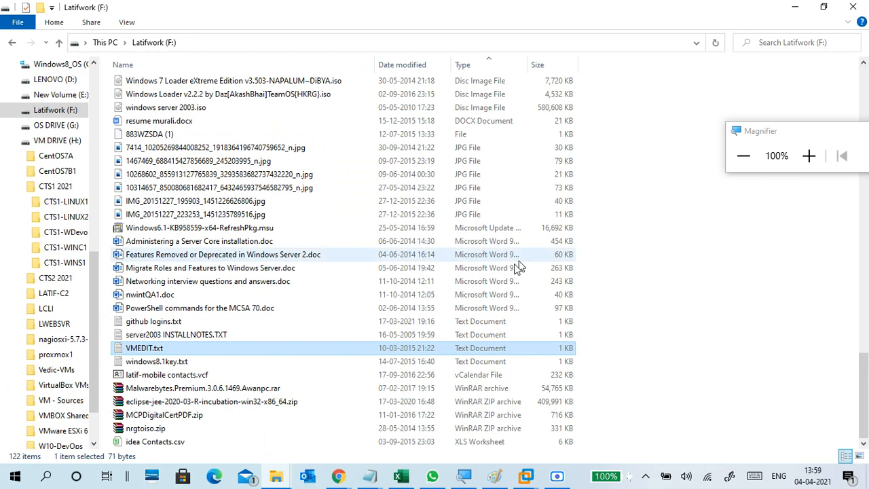
left_click(796, 10)
Step: Minimize the last folder window and return to the CentOS installer's package installation progress
left_click(795, 7)
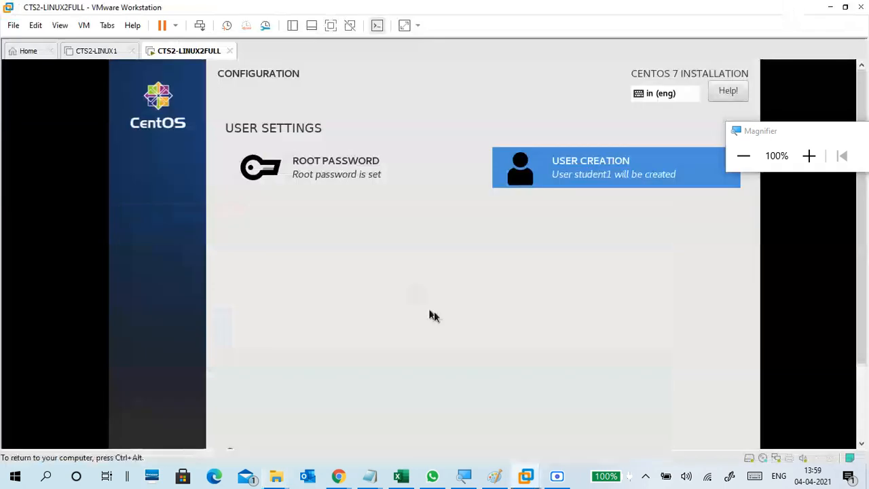
scroll(859, 284, "down", 3)
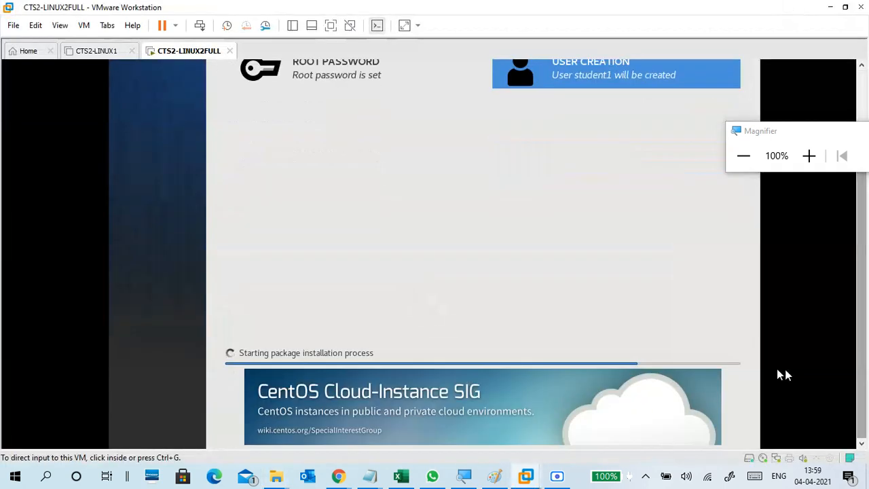
left_click(658, 364)
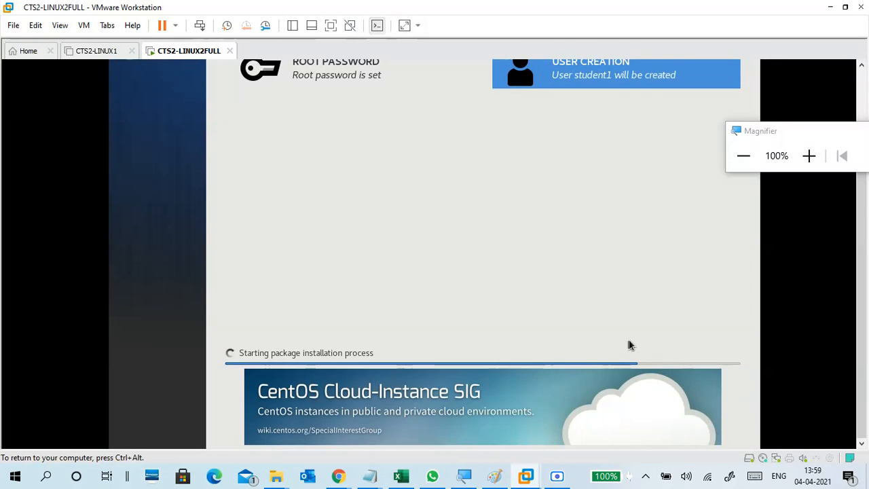
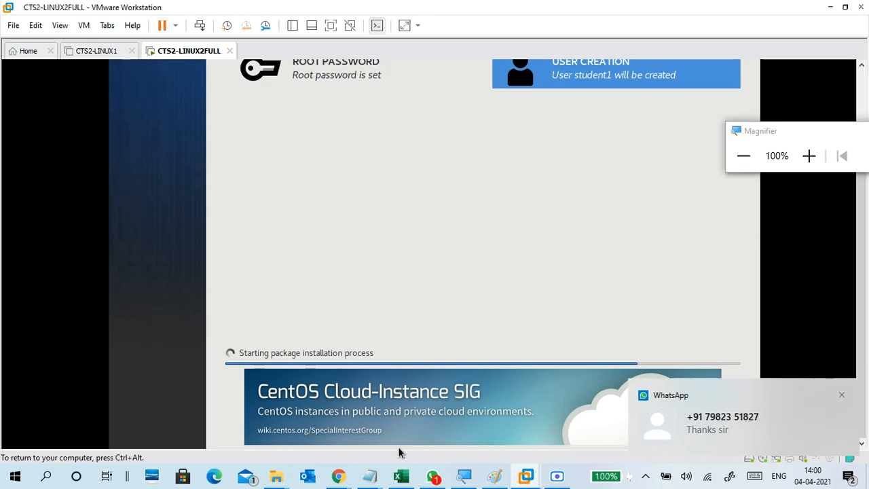
Step: Read the new WhatsApp chat and class group messages, minimise WhatsApp, and bring Paint's network diagram forward
left_click(435, 477)
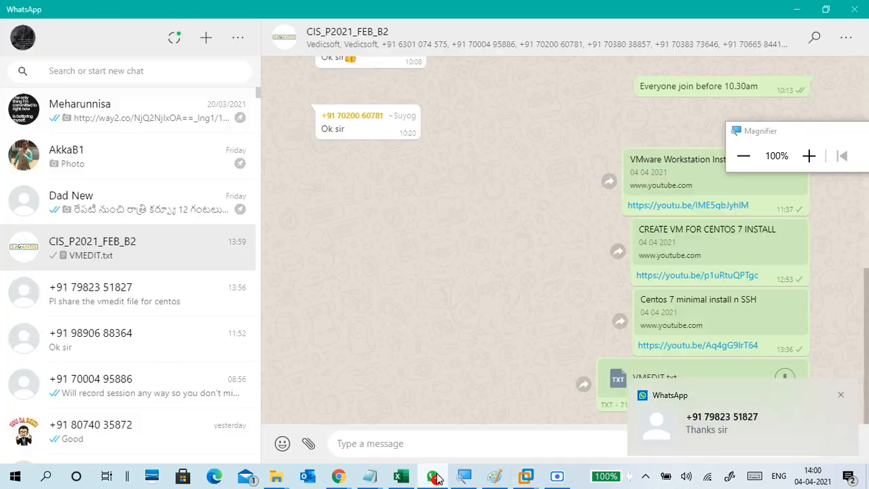
left_click(435, 478)
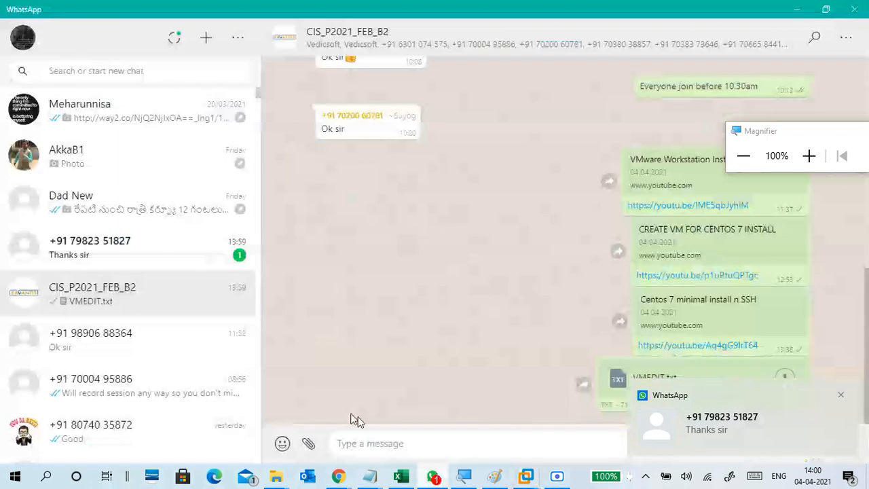
left_click(165, 260)
left_click(164, 298)
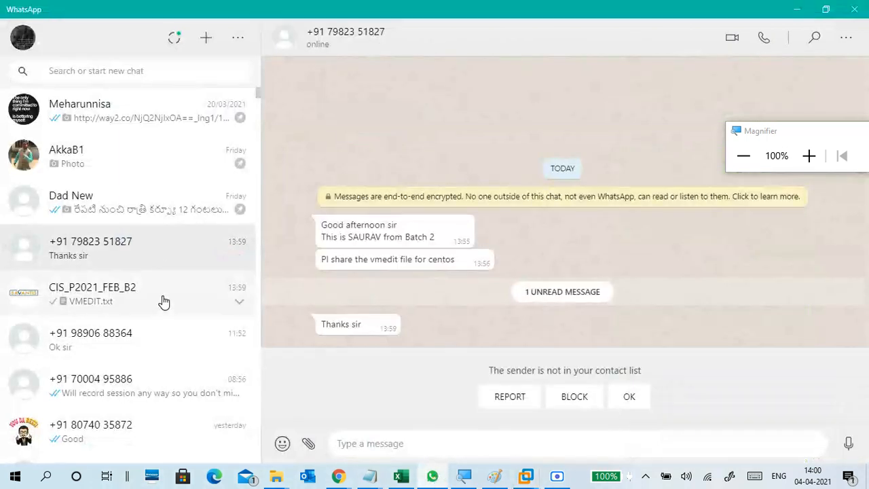
left_click(798, 9)
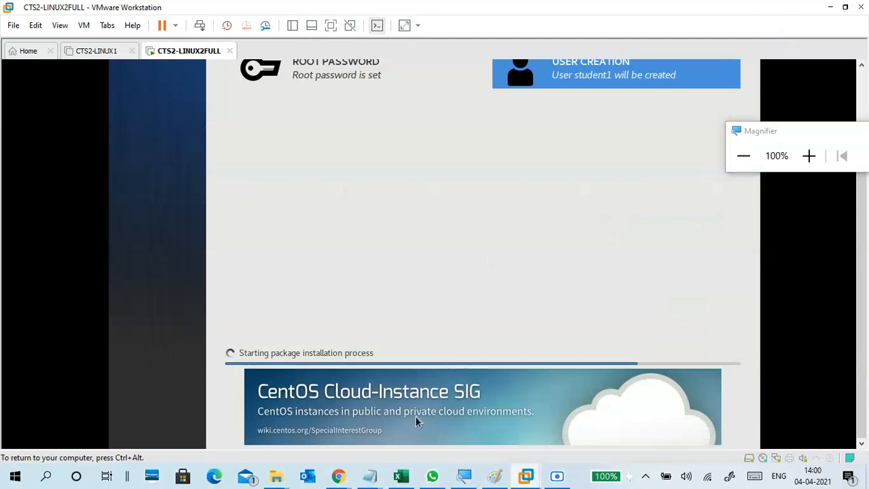
left_click(524, 475)
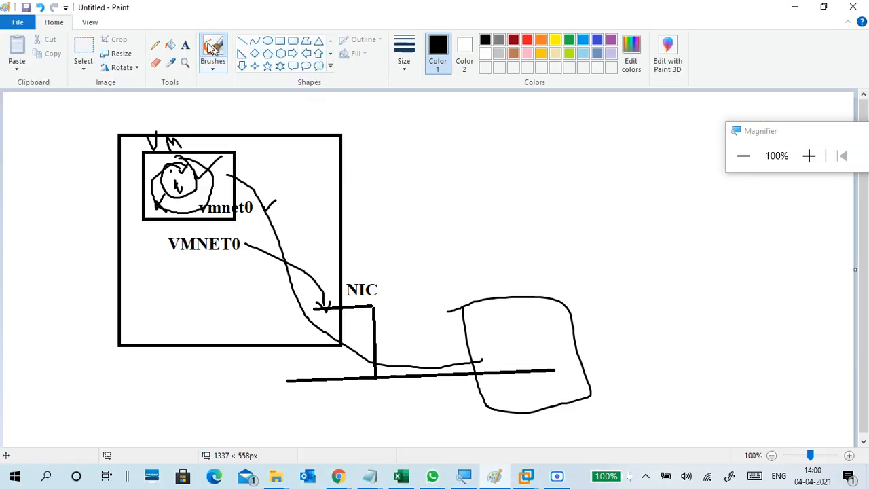
Step: Start a new blank Paint picture, discarding the old network diagram without saving
left_click(23, 23)
left_click(53, 48)
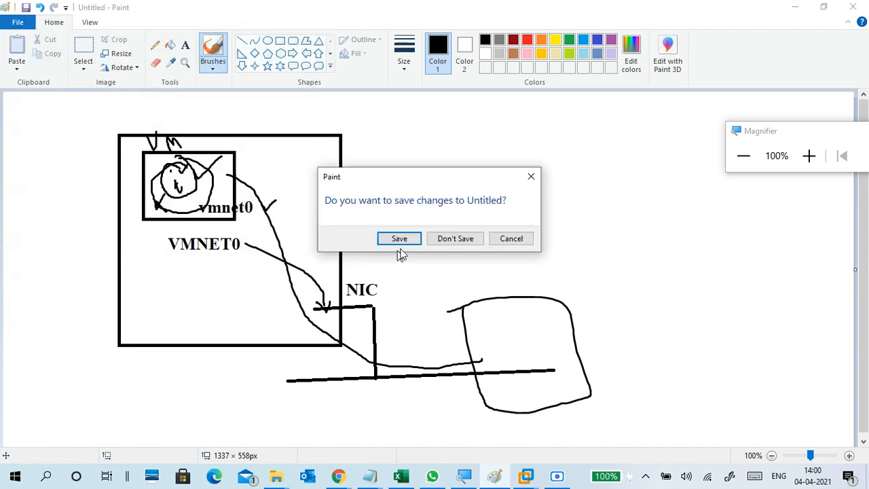
left_click(447, 239)
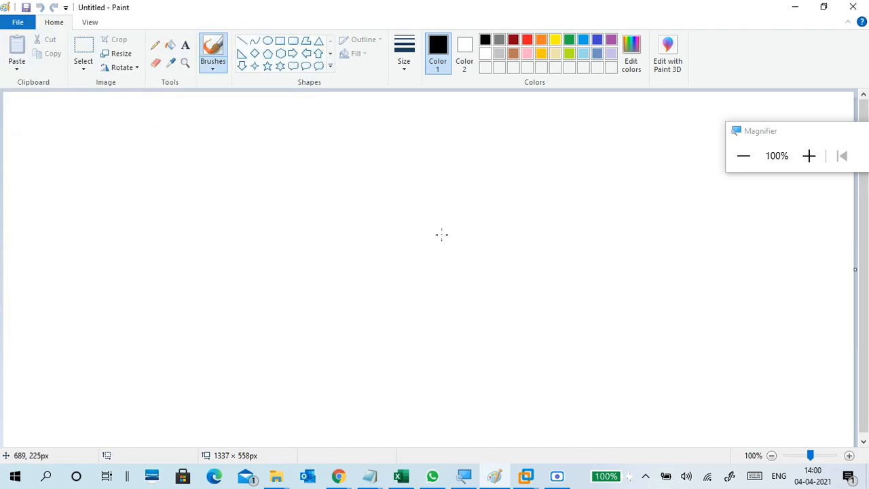
Step: Draw a large rectangle outline of about 790 × 492 px on the blank canvas
left_click(280, 41)
mouse_move(169, 140)
left_mouse_down()
mouse_move(387, 370)
mouse_move(404, 418)
left_mouse_up()
left_click_drag(340, 333, 237, 310)
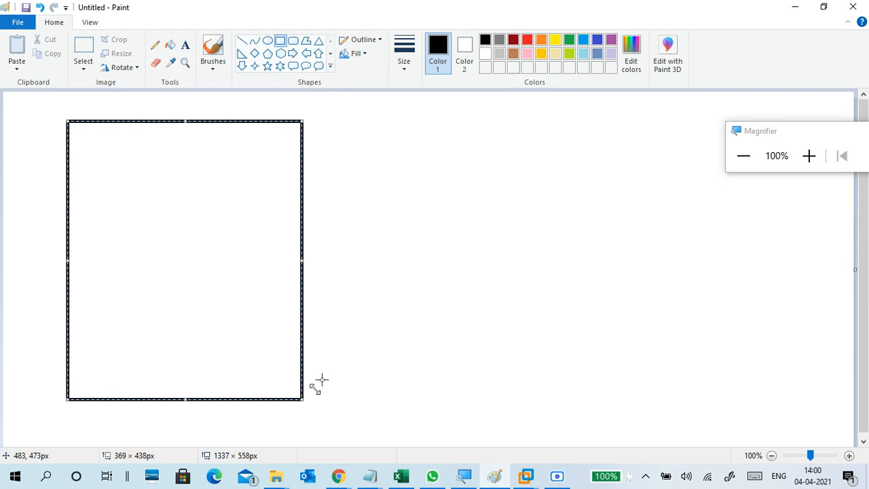
left_click_drag(304, 400, 572, 436)
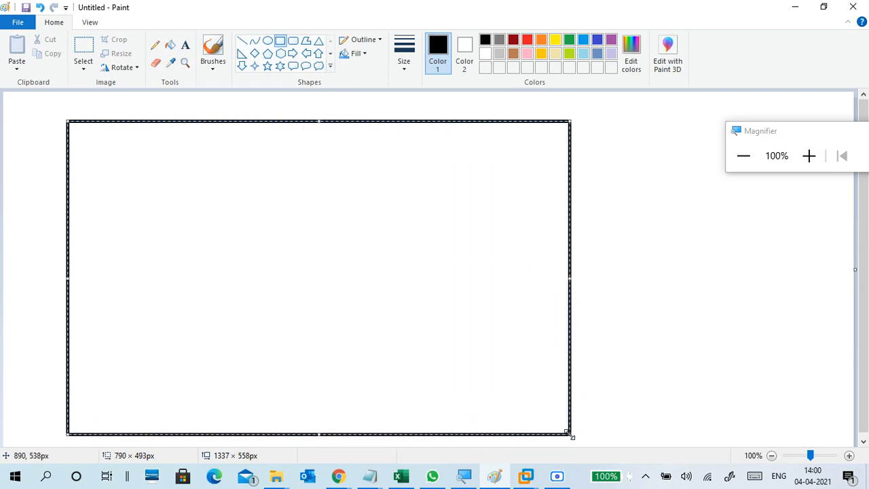
left_click(623, 384)
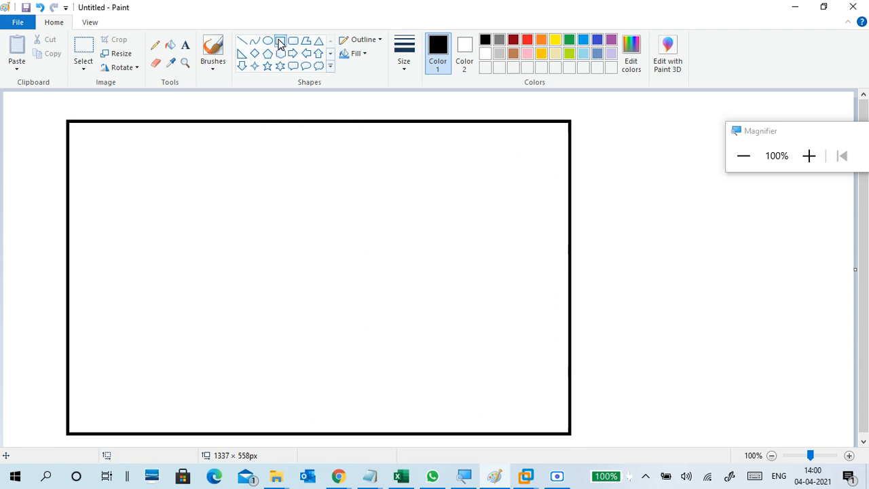
Step: With the freehand brush, handwrite CPU → VT-X near the bottom right
left_click(206, 65)
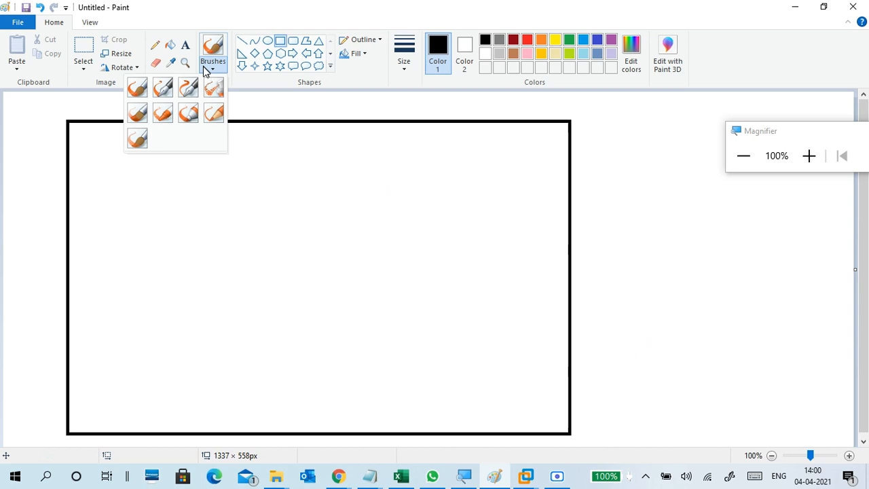
left_click(138, 91)
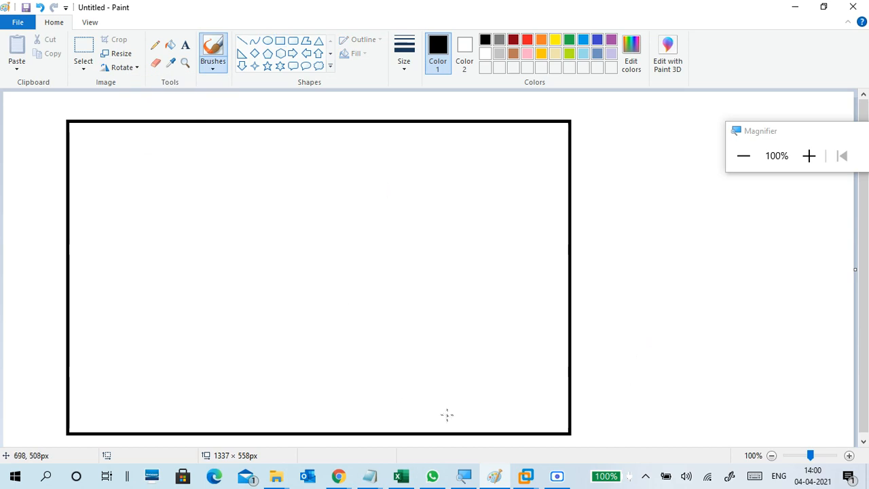
mouse_move(356, 406)
left_mouse_down()
mouse_move(370, 414)
mouse_move(402, 389)
mouse_move(453, 407)
mouse_move(484, 385)
mouse_move(501, 399)
mouse_move(496, 383)
mouse_move(529, 382)
mouse_move(534, 392)
mouse_move(516, 403)
mouse_move(531, 395)
left_mouse_up()
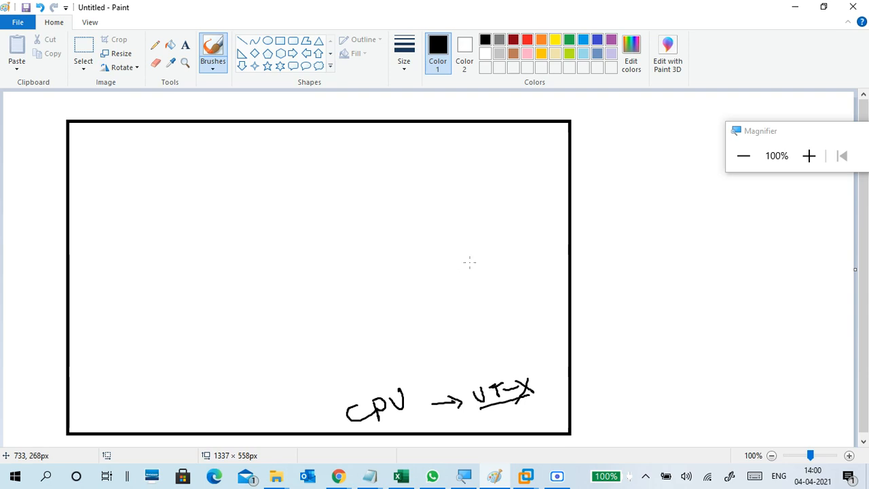
Step: Draw a smaller square in the big rectangle's upper left
left_click(280, 41)
left_click_drag(123, 170, 245, 294)
left_click(268, 267)
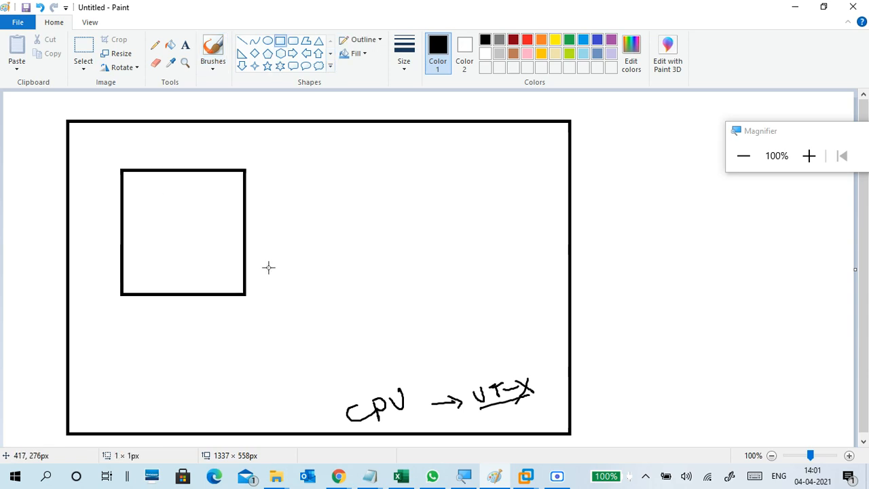
Step: Write and underline VM above the square, tick VT-X, and write CPU below the square
left_click(212, 65)
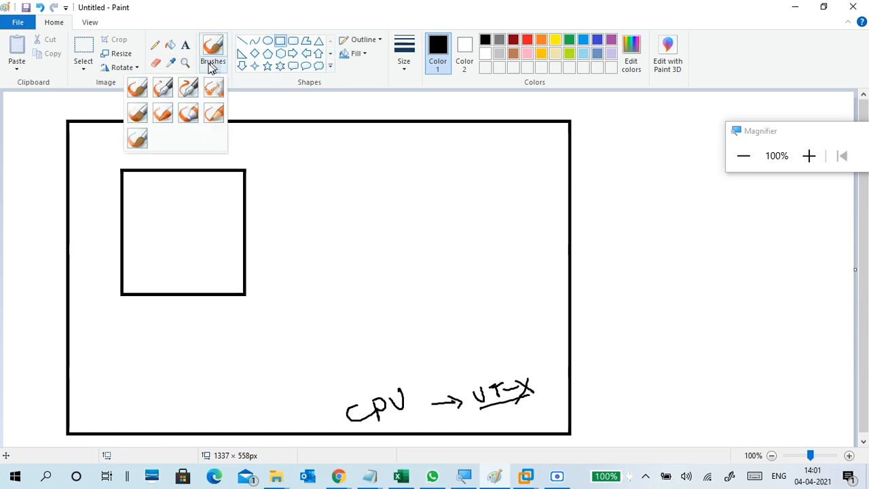
left_click(136, 87)
left_click_drag(119, 148, 154, 164)
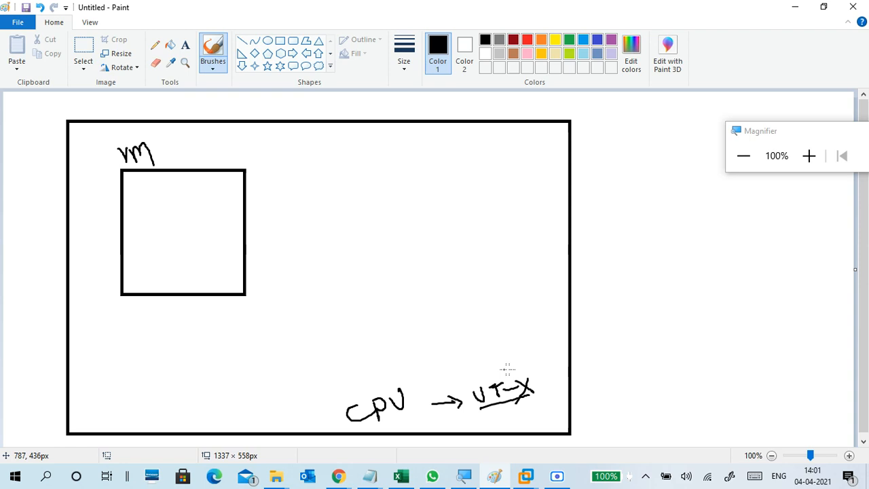
left_click_drag(532, 371, 543, 370)
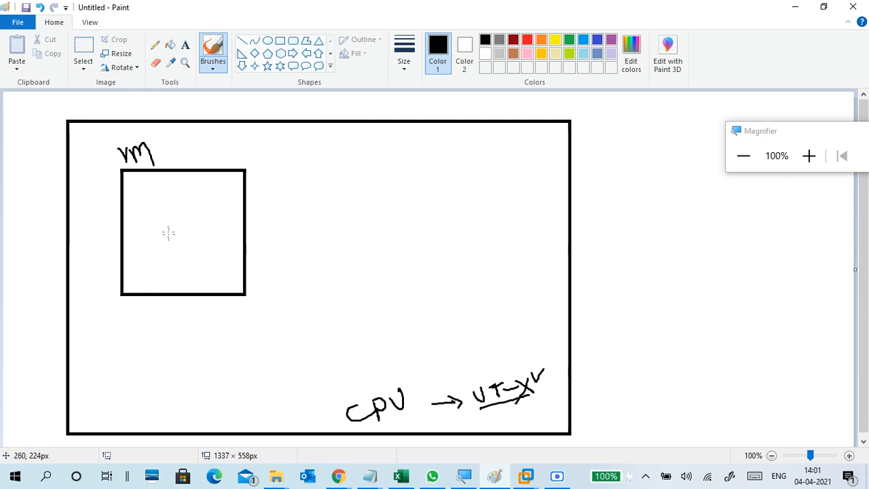
left_click_drag(128, 167, 156, 151)
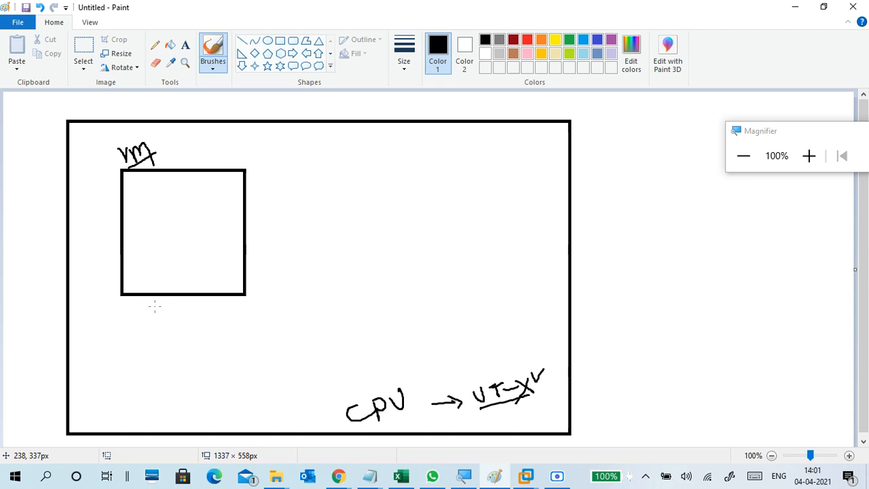
mouse_move(155, 306)
left_mouse_down()
mouse_move(160, 313)
mouse_move(166, 302)
mouse_move(159, 312)
mouse_move(179, 323)
mouse_move(180, 312)
mouse_move(199, 311)
mouse_move(201, 301)
left_mouse_up()
key("ctrl+z")
key("ctrl+z")
key("ctrl+z")
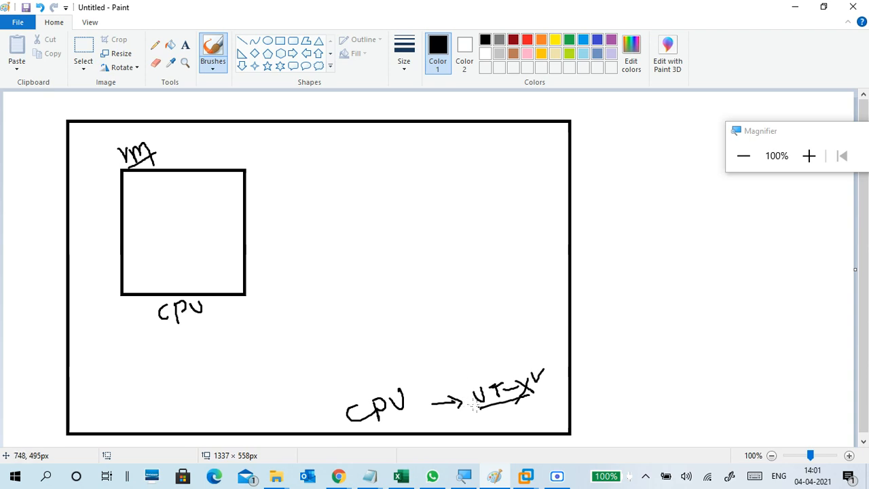
Step: Circle and tick the bottom CPU, relabel the square's caption vCPU, underline it, and draw an arrow to CPU
mouse_move(421, 383)
left_mouse_down()
mouse_move(396, 380)
mouse_move(331, 404)
mouse_move(389, 442)
mouse_move(422, 406)
mouse_move(417, 378)
left_mouse_up()
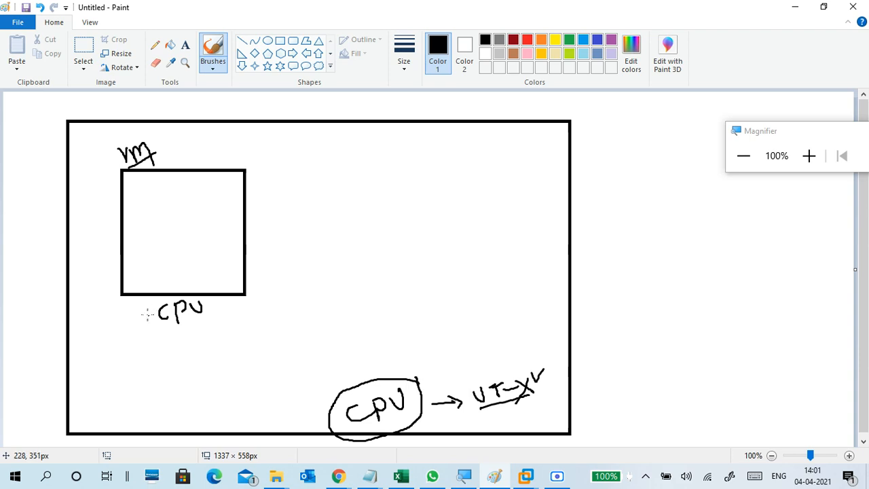
mouse_move(146, 309)
left_mouse_down()
mouse_move(150, 321)
mouse_move(154, 304)
left_mouse_up()
left_click_drag(161, 338, 209, 326)
left_click_drag(428, 369, 440, 350)
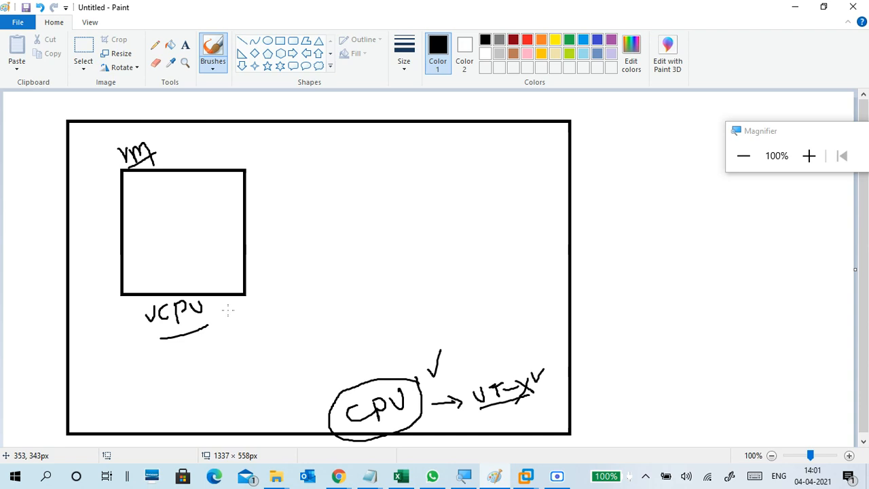
left_click_drag(214, 313, 362, 402)
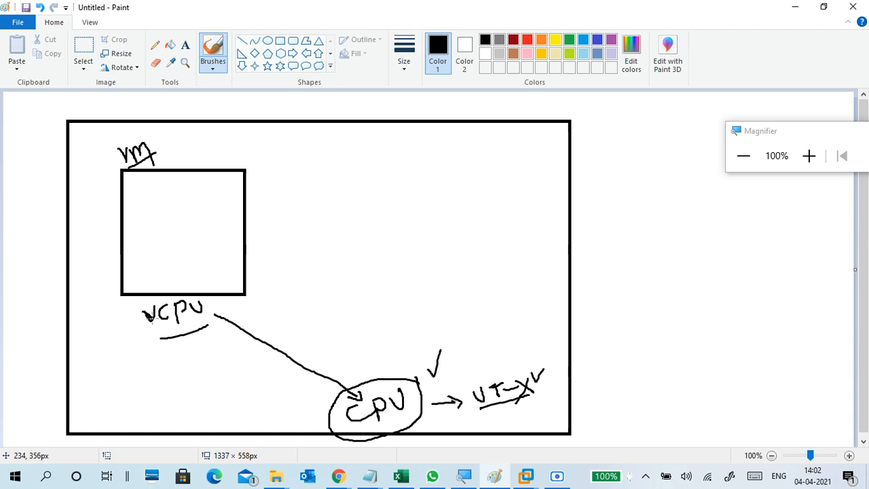
left_click_drag(154, 317, 155, 308)
left_click(280, 41)
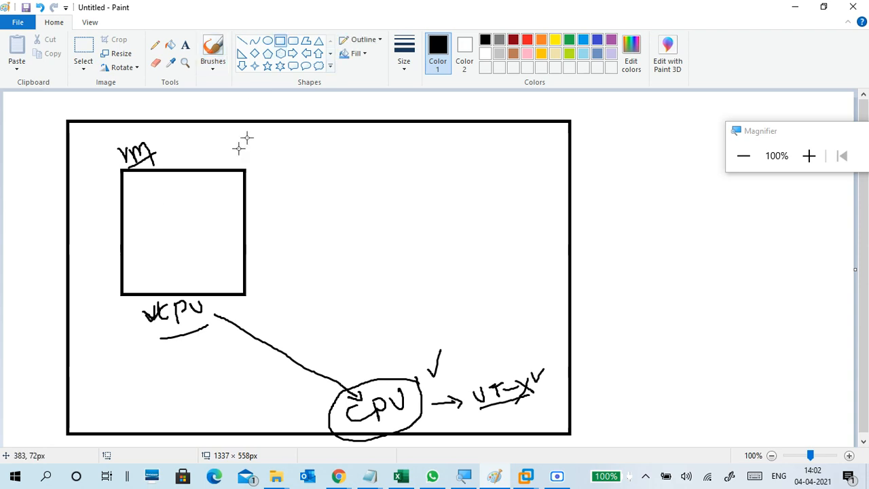
Step: Draw a smaller box inside the square, labelling the outer box vM1 and the inner box vM2
mouse_move(161, 205)
left_mouse_down()
mouse_move(213, 275)
mouse_move(216, 264)
left_mouse_up()
left_click(257, 152)
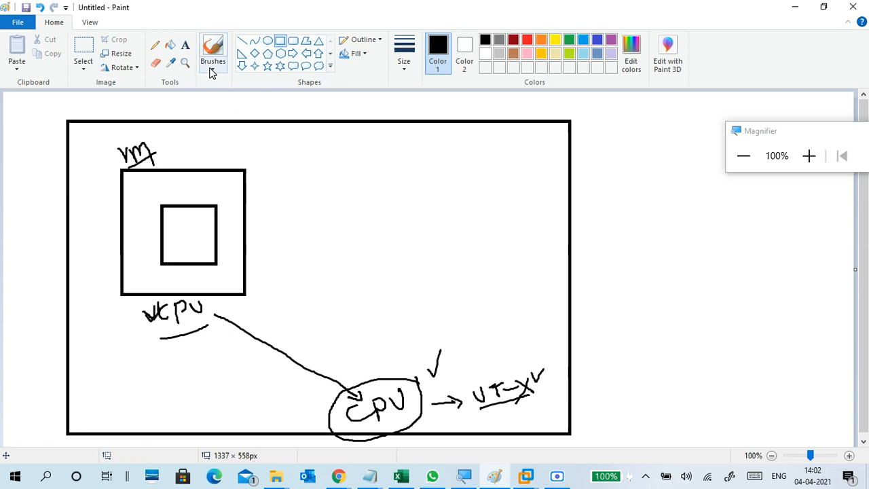
left_click(210, 72)
left_click(136, 87)
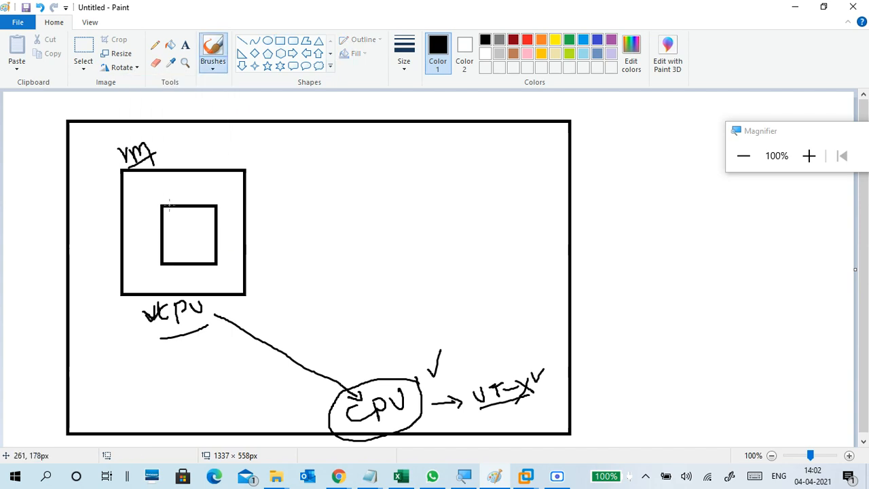
mouse_move(161, 193)
left_mouse_down()
mouse_move(175, 201)
mouse_move(182, 190)
mouse_move(194, 203)
left_mouse_up()
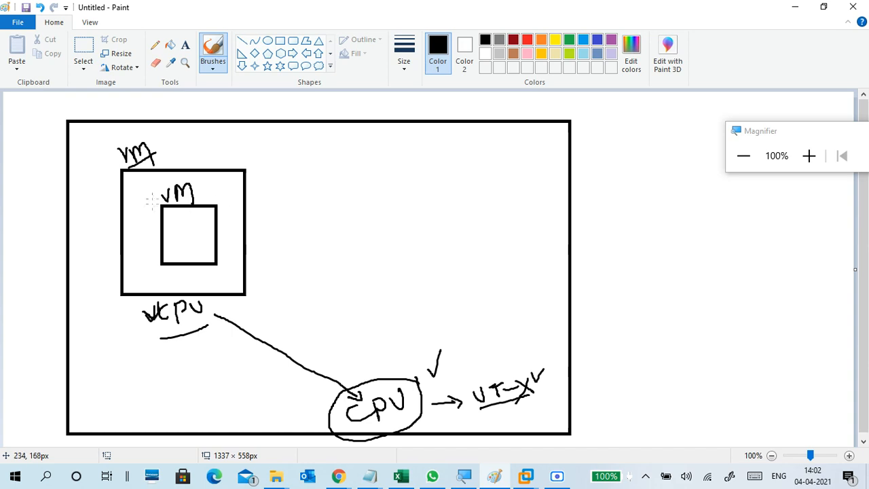
left_click_drag(158, 136, 159, 159)
left_click_drag(197, 184, 214, 196)
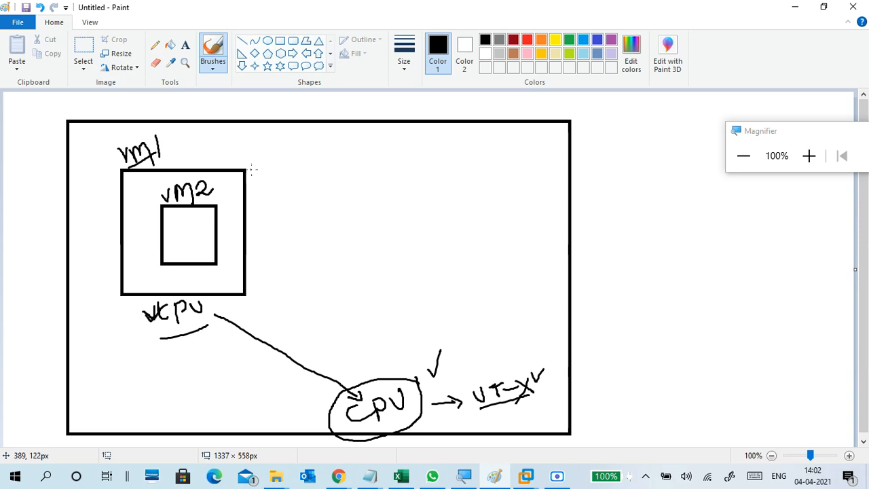
Step: Tick the vM1 and vM2 boxes and circle the vCPU label
mouse_move(252, 169)
left_mouse_down()
mouse_move(257, 178)
mouse_move(268, 161)
left_mouse_up()
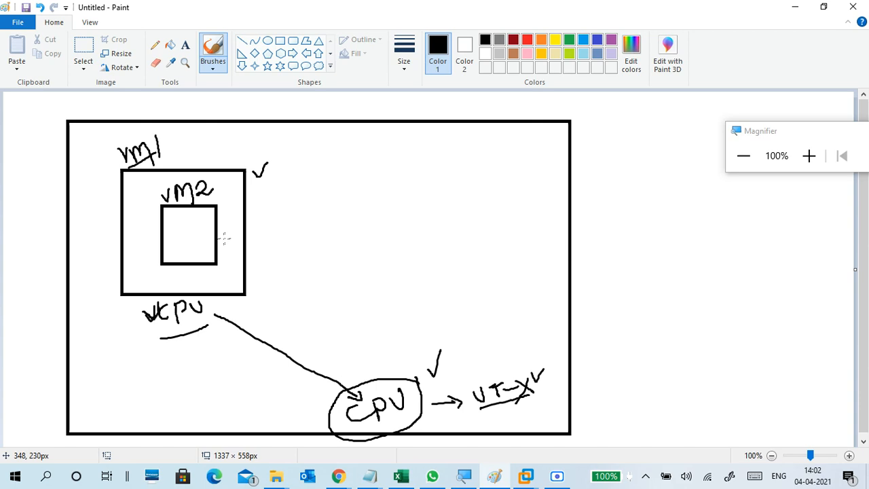
left_click_drag(205, 220, 224, 222)
mouse_move(214, 303)
left_mouse_down()
mouse_move(130, 307)
mouse_move(150, 329)
mouse_move(209, 324)
mouse_move(221, 312)
mouse_move(211, 299)
mouse_move(220, 298)
left_mouse_up()
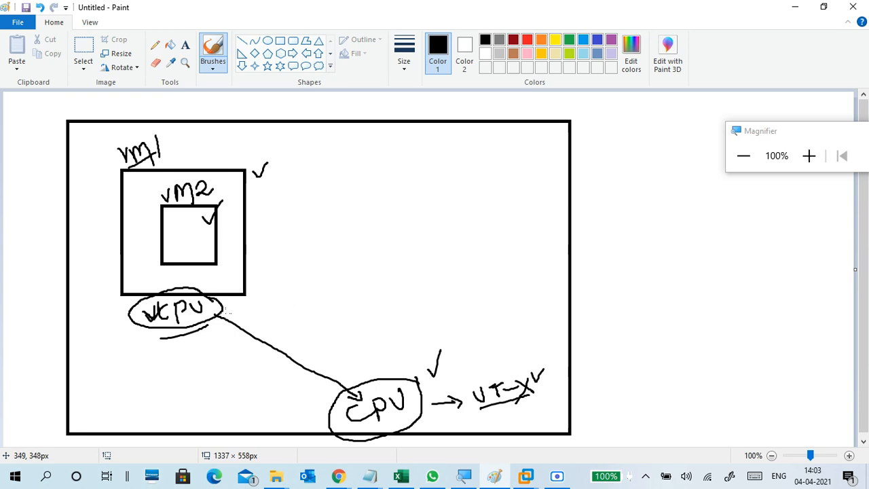
Step: Draw a looping arrow from vCPU to vM2 and sketch three connected boxes in the upper right
mouse_move(226, 312)
left_mouse_down()
mouse_move(236, 313)
mouse_move(252, 261)
mouse_move(230, 257)
mouse_move(218, 266)
mouse_move(231, 241)
mouse_move(251, 241)
mouse_move(260, 227)
left_mouse_up()
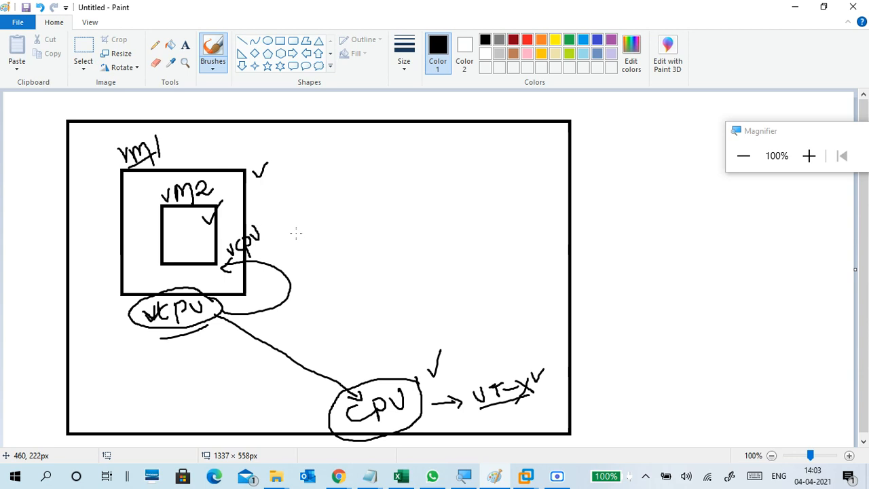
mouse_move(334, 162)
left_mouse_down()
mouse_move(332, 183)
mouse_move(377, 212)
mouse_move(366, 146)
mouse_move(333, 160)
mouse_move(410, 169)
mouse_move(412, 161)
mouse_move(410, 178)
left_mouse_up()
mouse_move(417, 146)
left_mouse_down()
mouse_move(428, 187)
mouse_move(444, 149)
mouse_move(415, 152)
mouse_move(489, 169)
mouse_move(483, 139)
mouse_move(467, 146)
left_mouse_up()
mouse_move(438, 198)
left_mouse_down()
mouse_move(440, 213)
mouse_move(481, 183)
mouse_move(455, 222)
left_mouse_up()
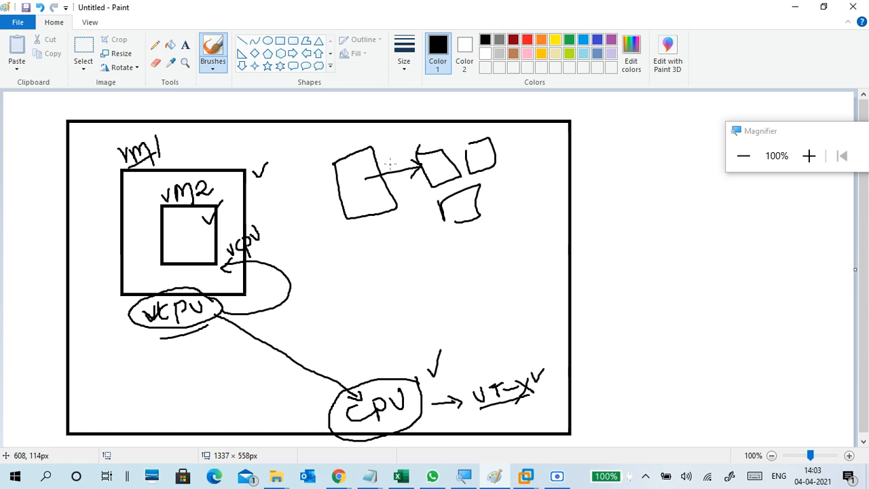
left_click_drag(401, 151, 368, 213)
mouse_move(480, 157)
left_mouse_down()
mouse_move(524, 187)
mouse_move(526, 173)
mouse_move(521, 184)
left_mouse_up()
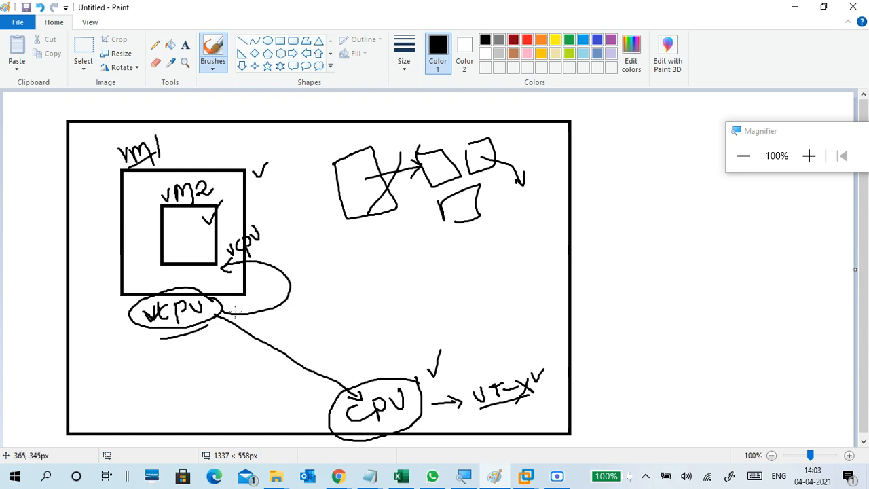
Step: Tick the lower vCPU and circle the vM2 and upper vCPU labels
mouse_move(231, 302)
left_mouse_down()
mouse_move(238, 310)
mouse_move(249, 292)
left_mouse_up()
mouse_move(215, 182)
left_mouse_down()
mouse_move(151, 190)
mouse_move(186, 218)
mouse_move(226, 187)
mouse_move(207, 175)
left_mouse_up()
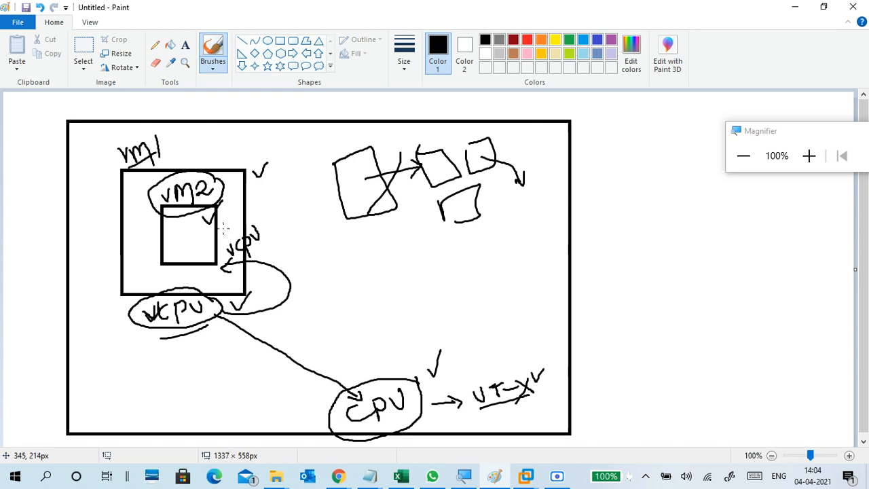
mouse_move(265, 218)
left_mouse_down()
mouse_move(214, 234)
mouse_move(267, 252)
mouse_move(265, 224)
left_mouse_up()
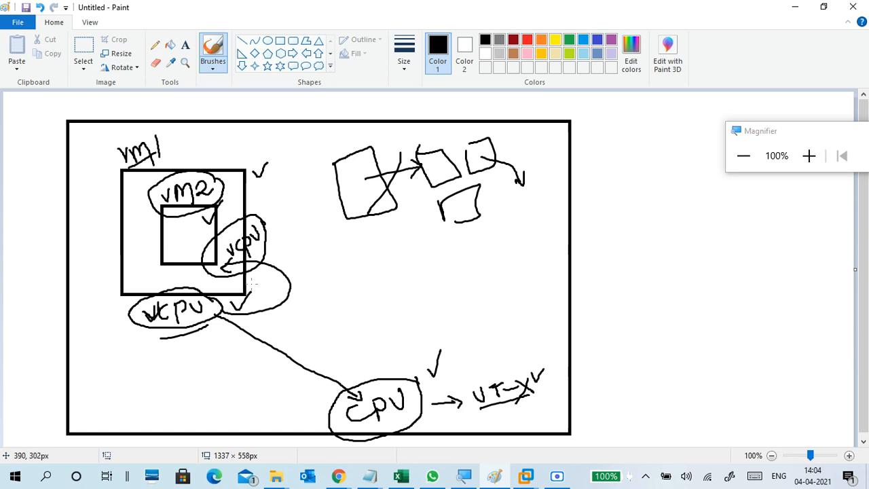
Step: Close the untitled shell-commands Notepad note without saving it
left_click(369, 479)
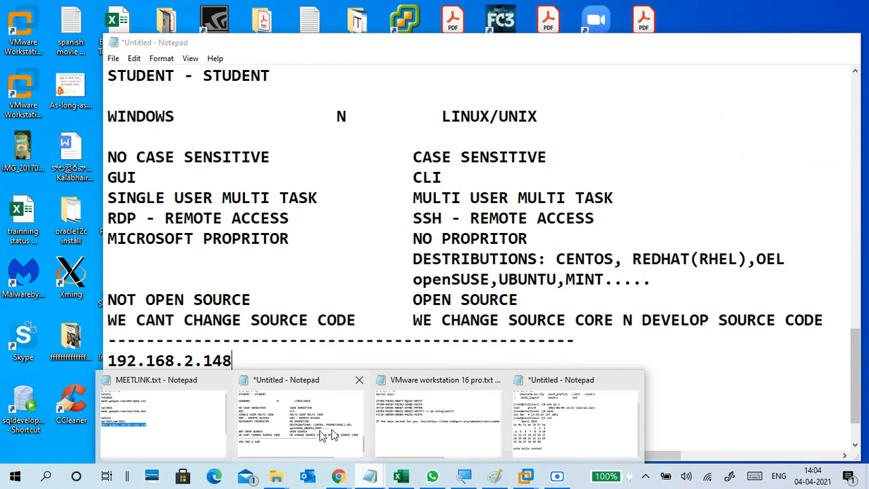
mouse_move(495, 421)
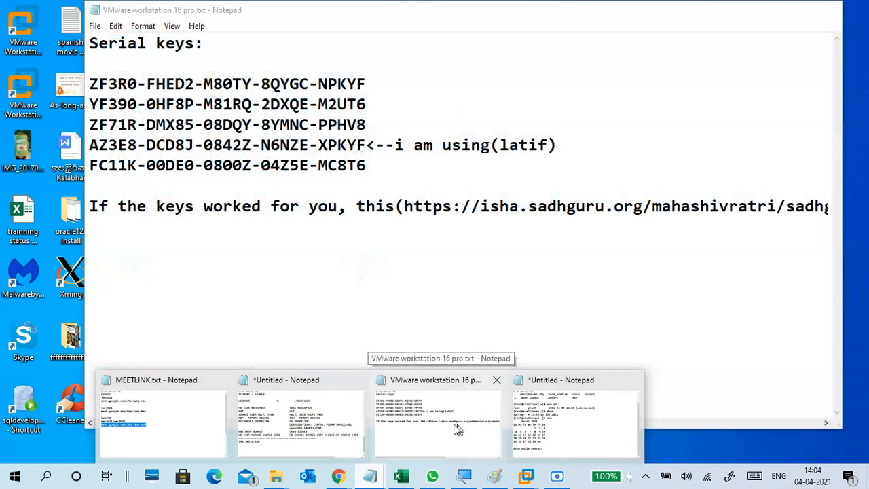
mouse_move(299, 421)
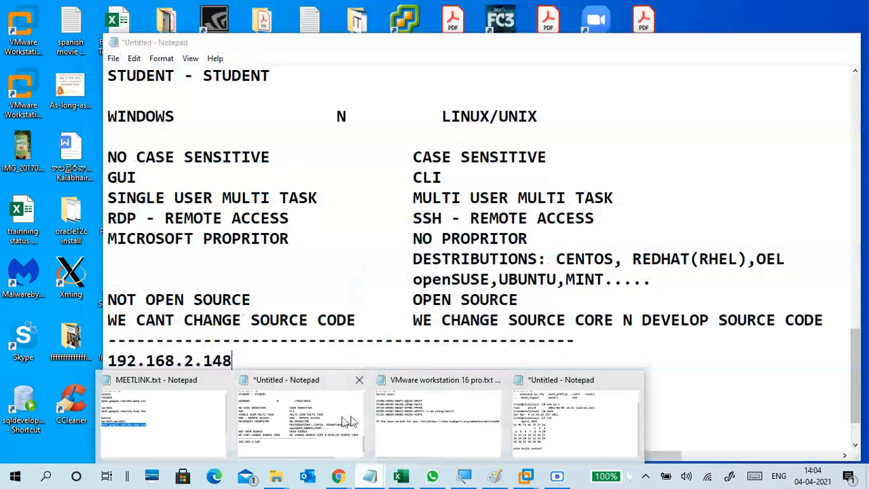
left_click(576, 418)
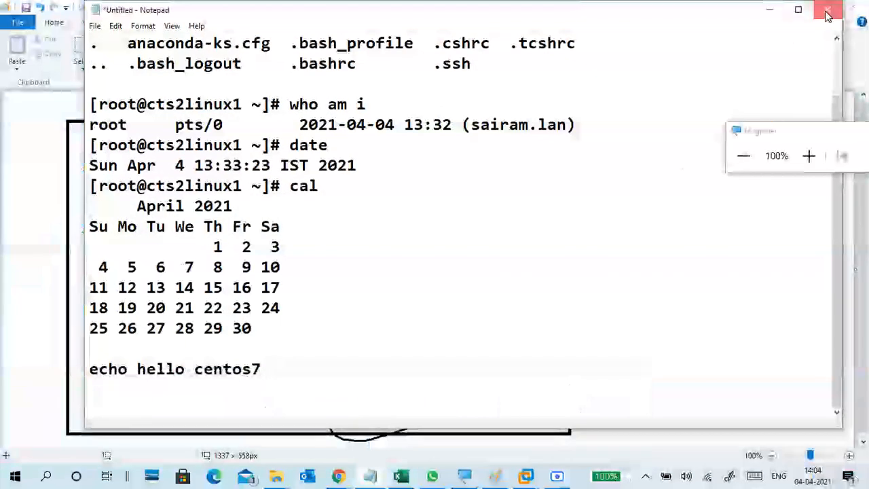
key("alt+F4")
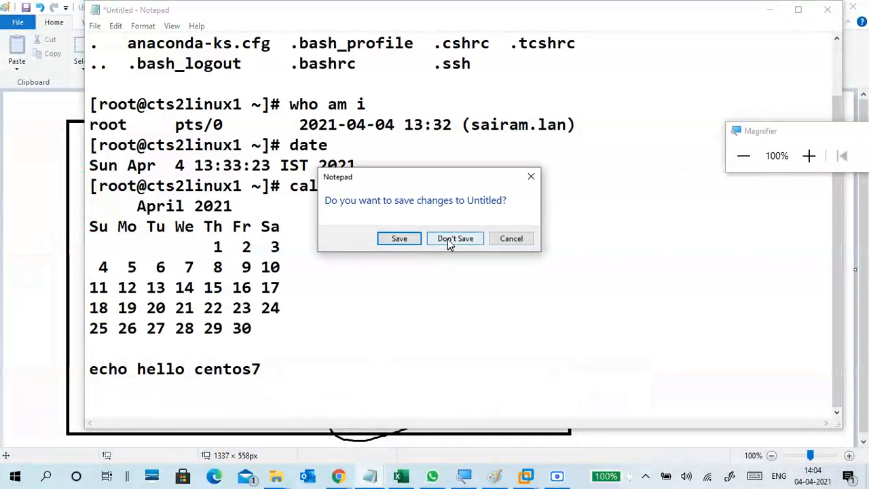
left_click(452, 239)
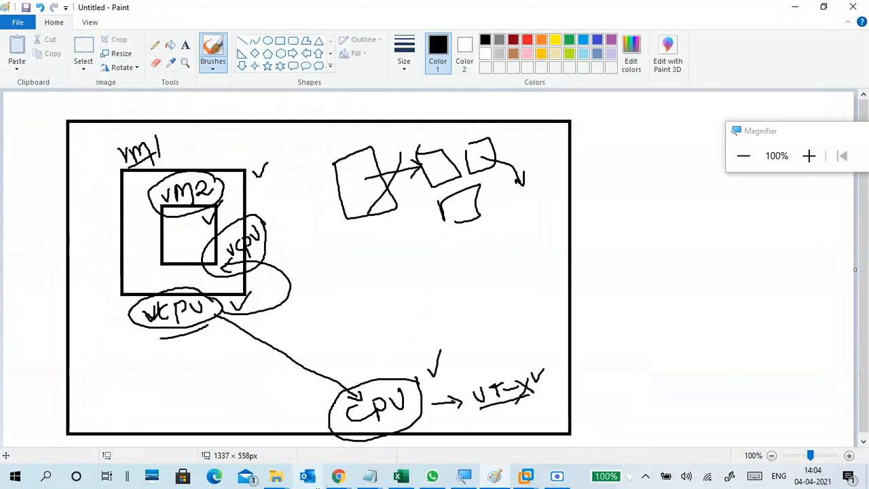
Step: Bring the Latifwork (F:) file list to the front
mouse_move(276, 476)
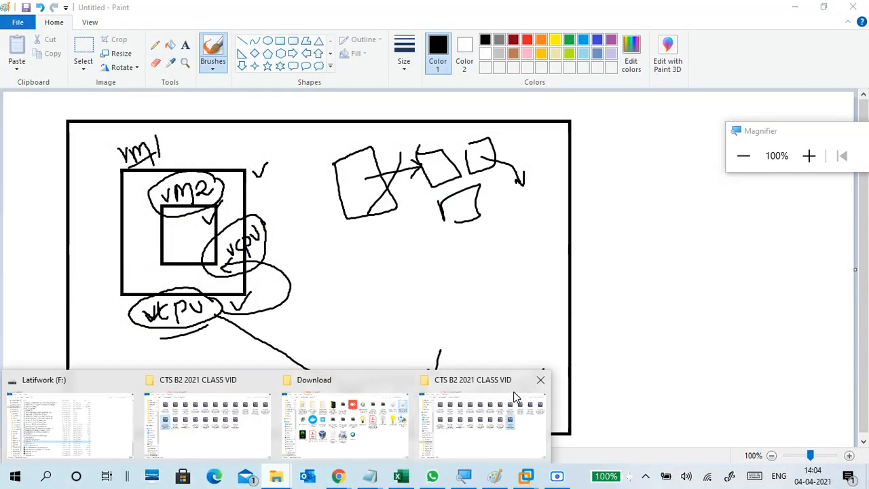
mouse_move(516, 398)
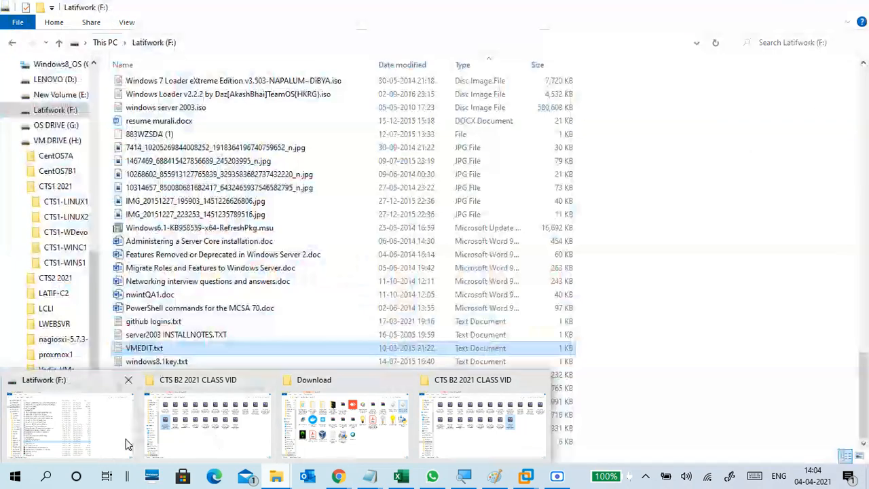
left_click(126, 445)
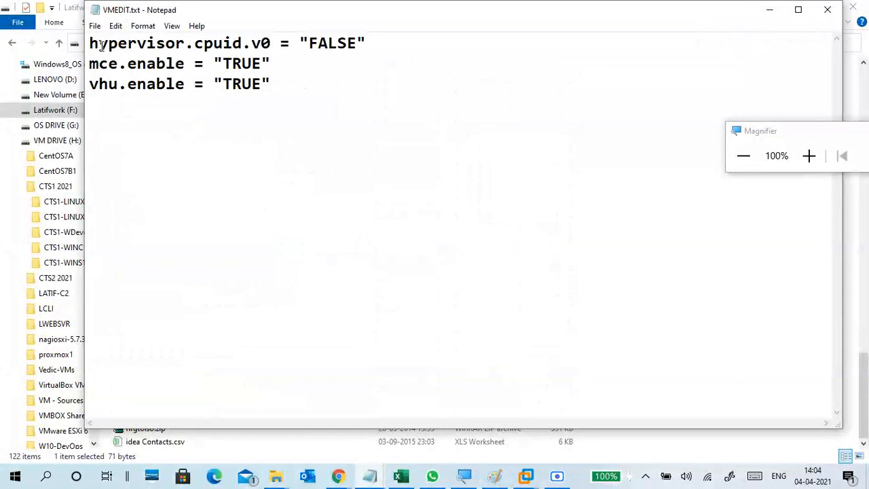
left_click_drag(88, 44, 296, 53)
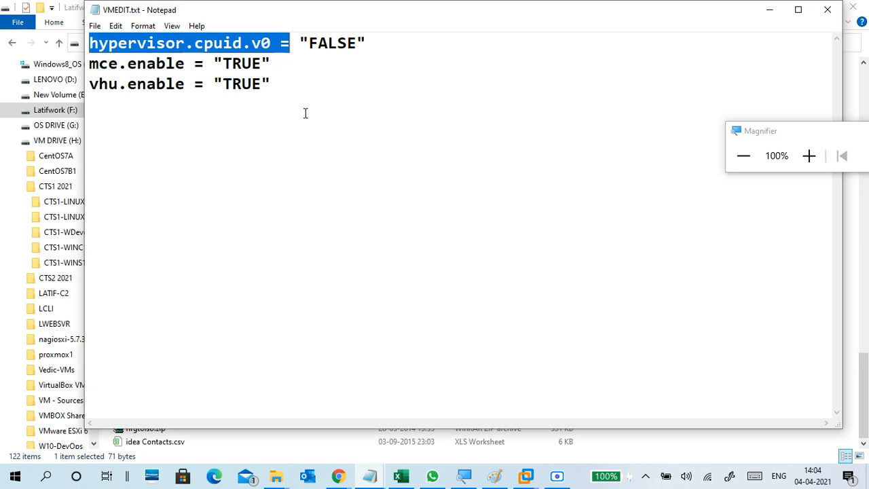
left_click_drag(282, 87, 82, 60)
left_click_drag(396, 37, 91, 39)
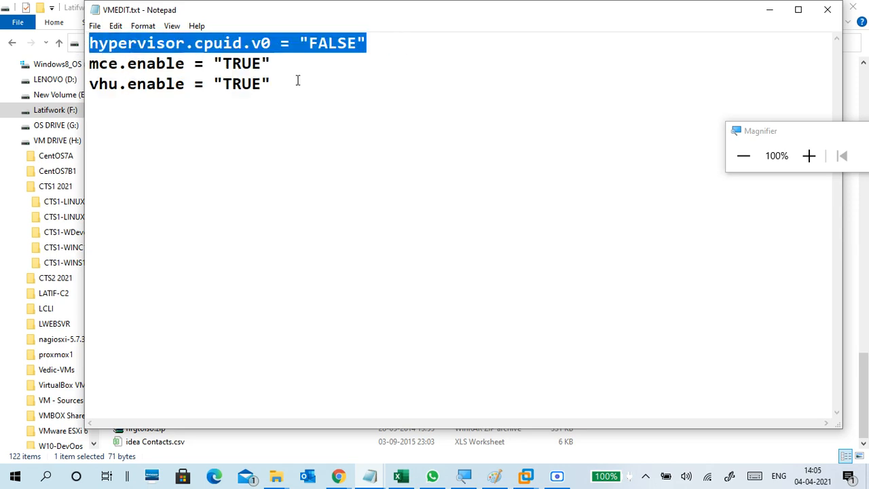
left_click(337, 76)
left_click(828, 10)
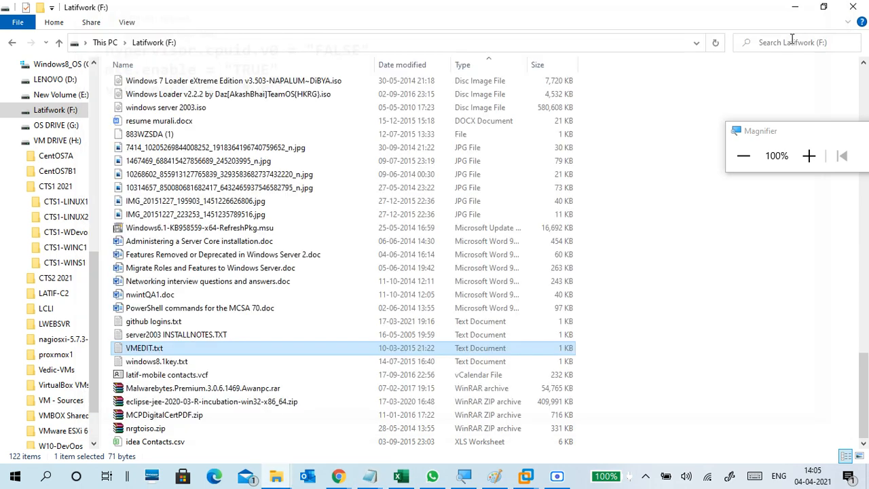
Step: Minimise Explorer and Paint to return to the CTS2-LINUX2FULL installer console
left_click(794, 8)
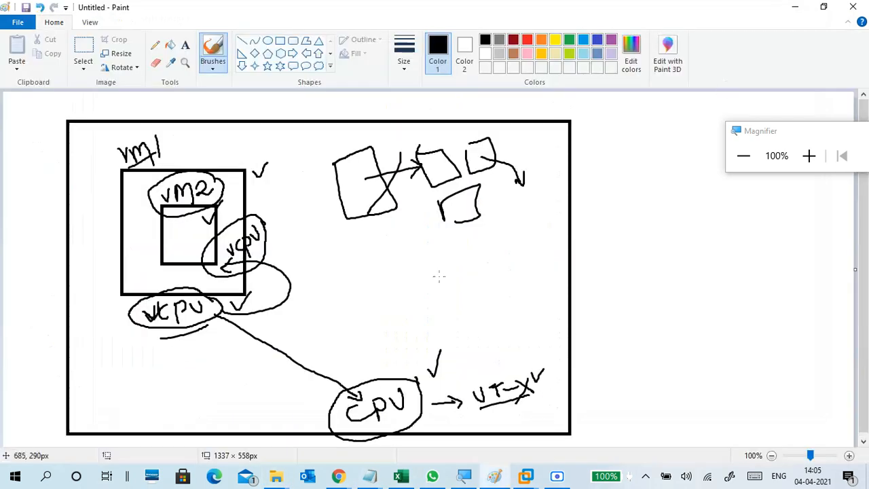
left_click(795, 7)
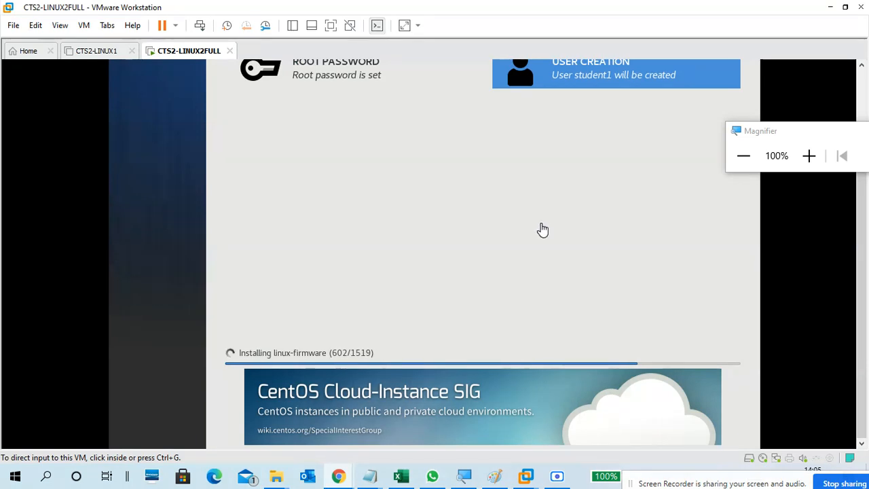
left_click(536, 209)
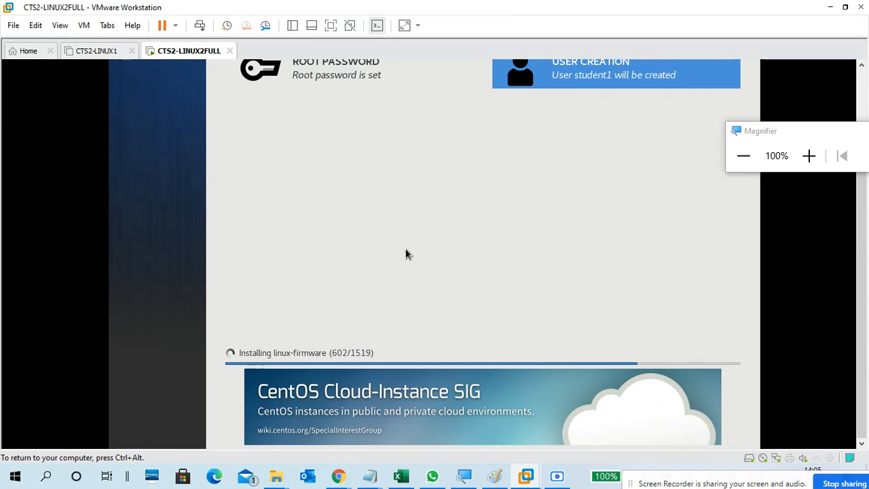
key("ctrl+alt")
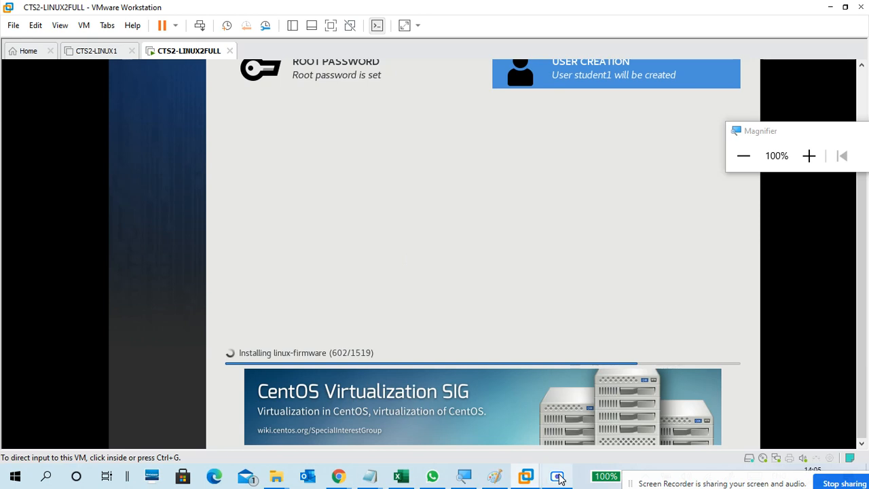
Step: Pause and resume the screen recorder, then hide it to show the completed install
left_click(556, 476)
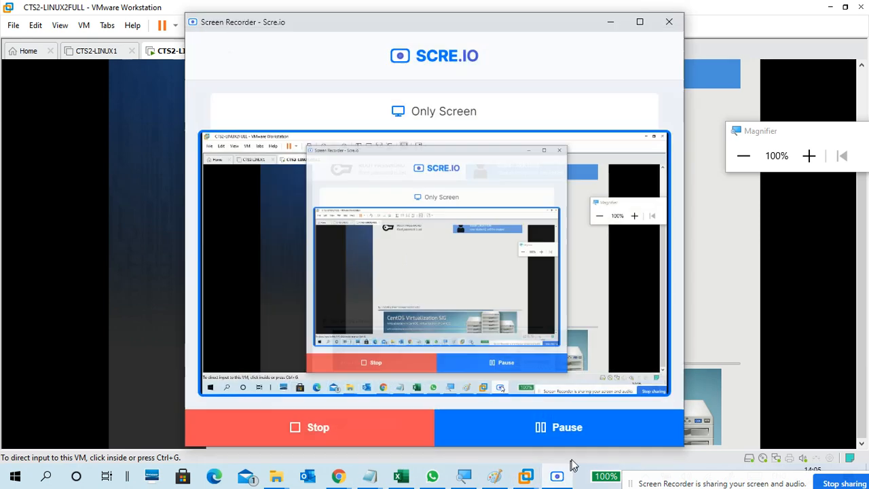
left_click(598, 435)
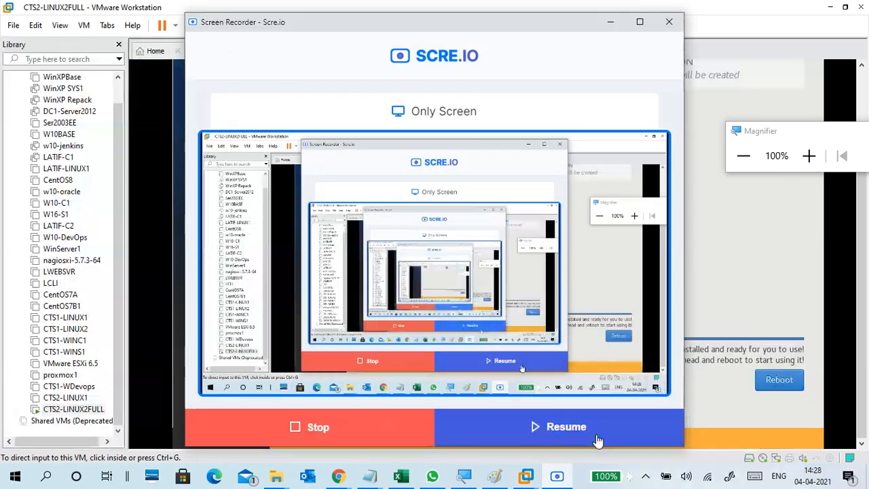
left_click(597, 440)
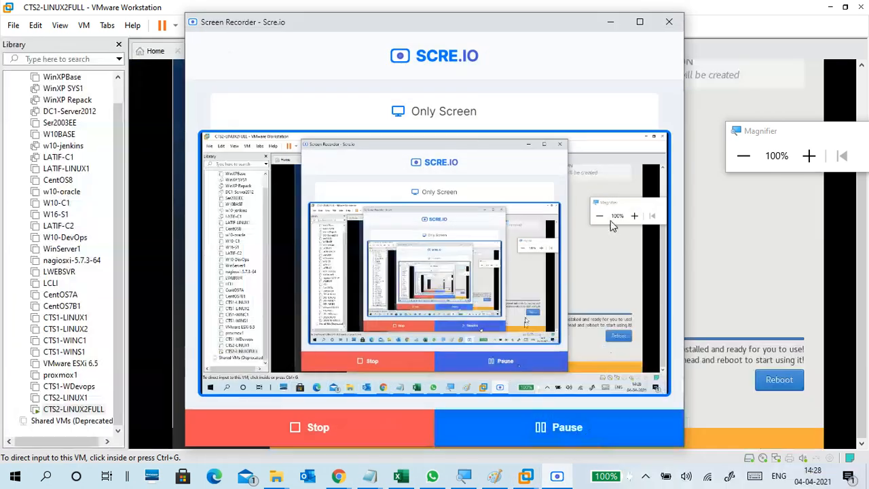
left_click(610, 24)
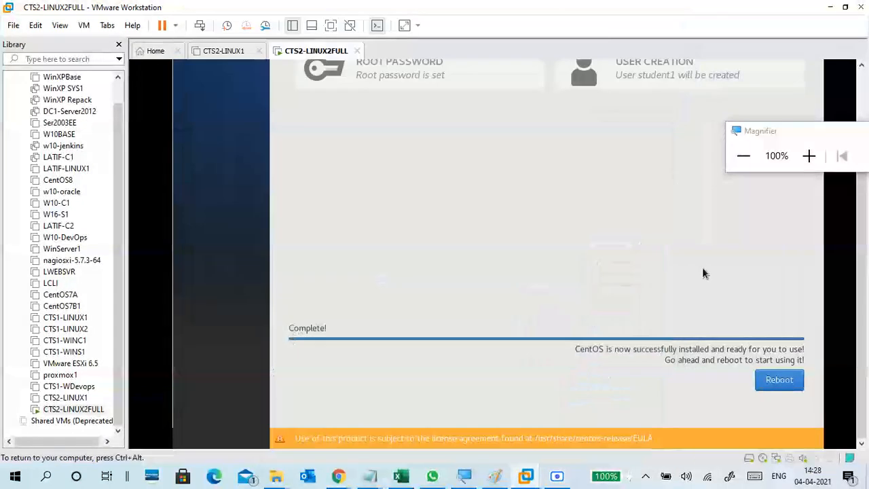
Step: Reboot the freshly installed CentOS VM, hiding the library sidebar and magnifying the console
left_click(779, 381)
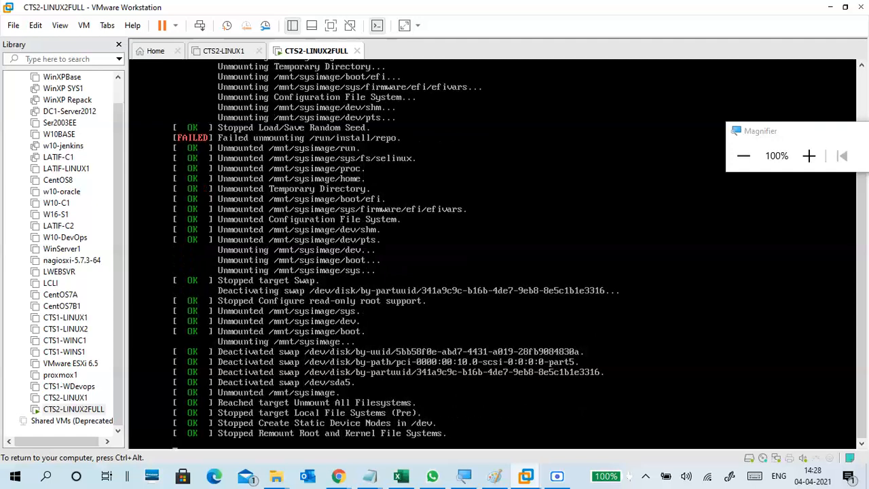
key("ctrl+alt")
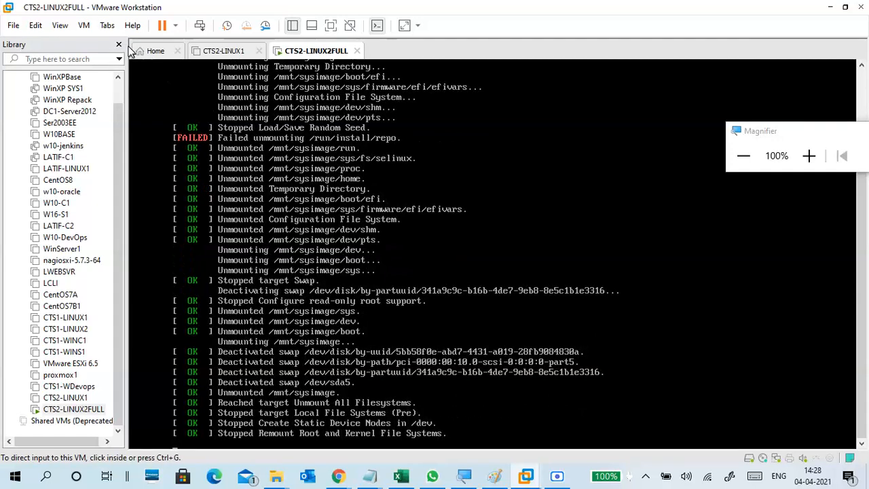
left_click(119, 44)
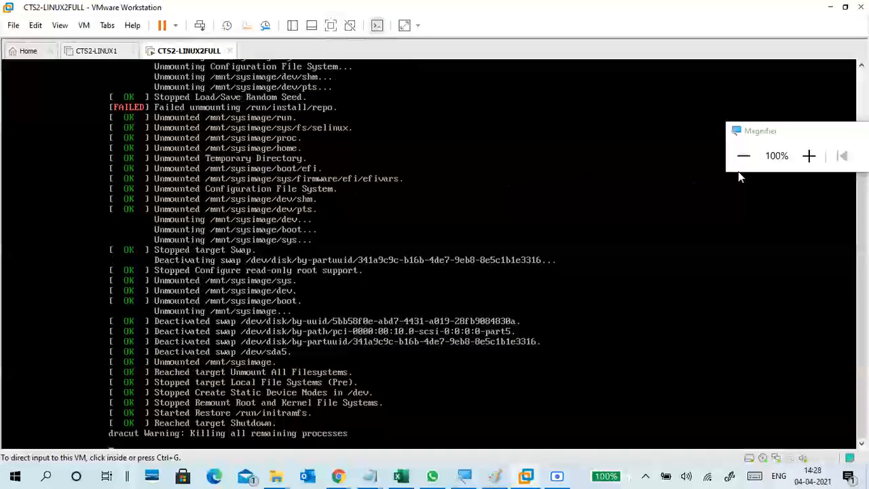
left_click(808, 156)
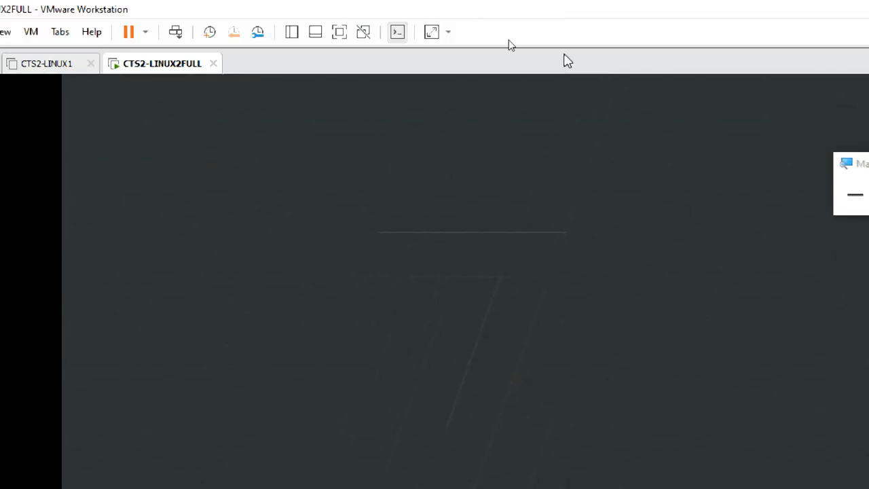
left_click(472, 83)
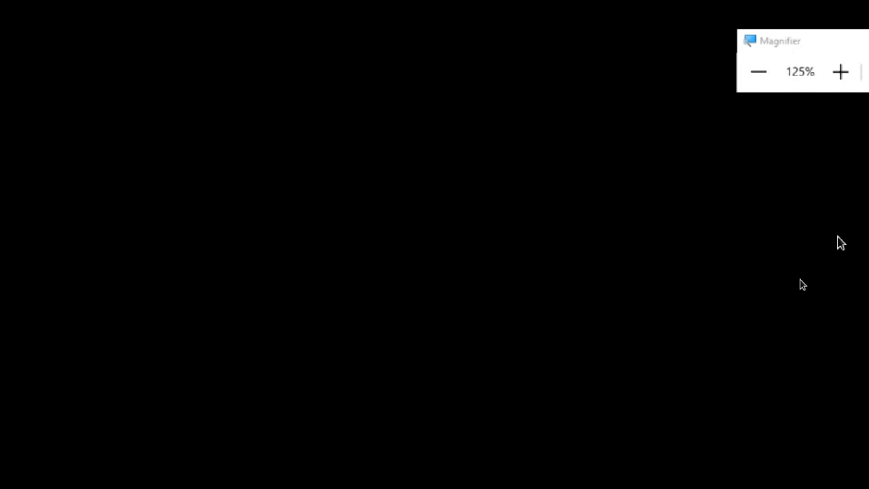
Step: At 150% zoom, review the license and network/host name pages, then finish CentOS initial configuration
left_click(735, 157)
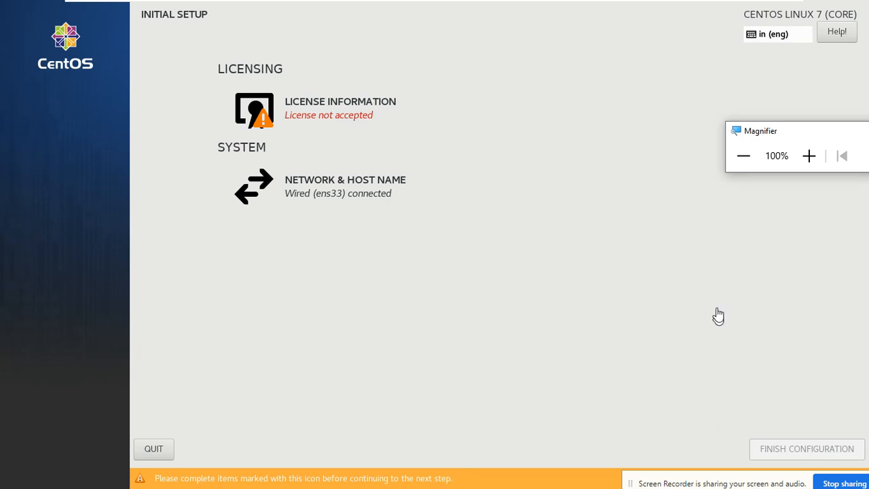
left_click(805, 159)
left_click(808, 158)
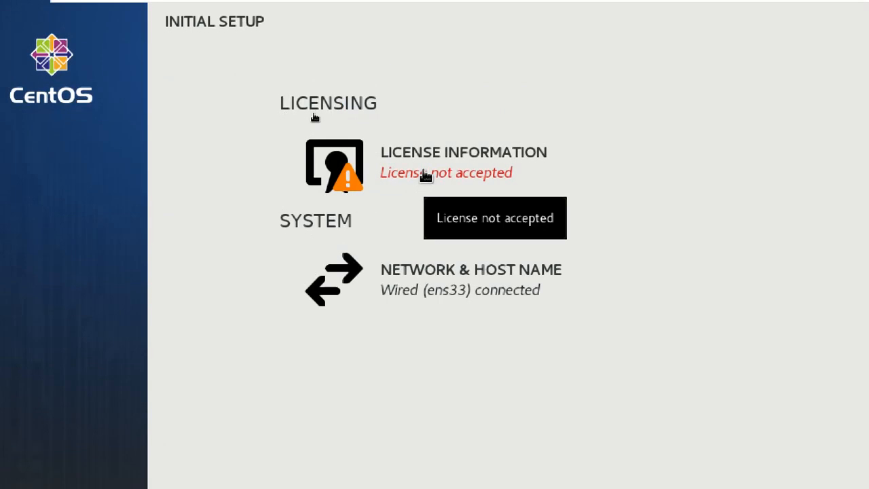
left_click(425, 175)
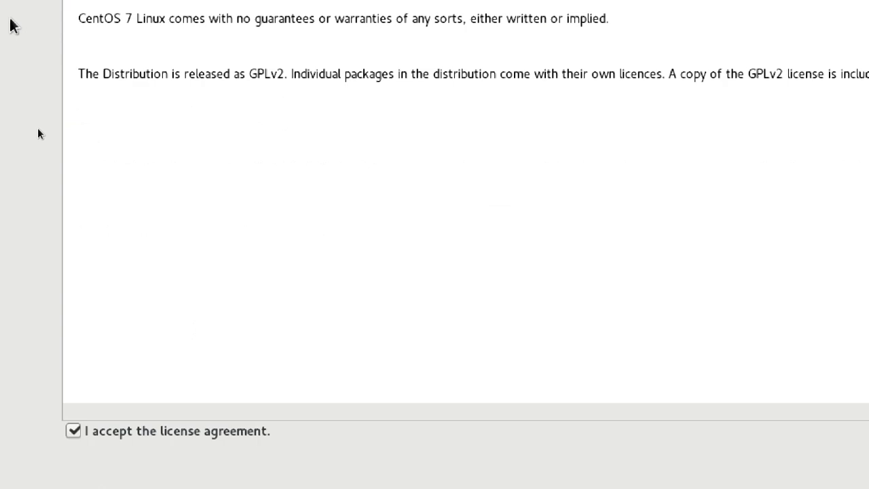
left_click(23, 41)
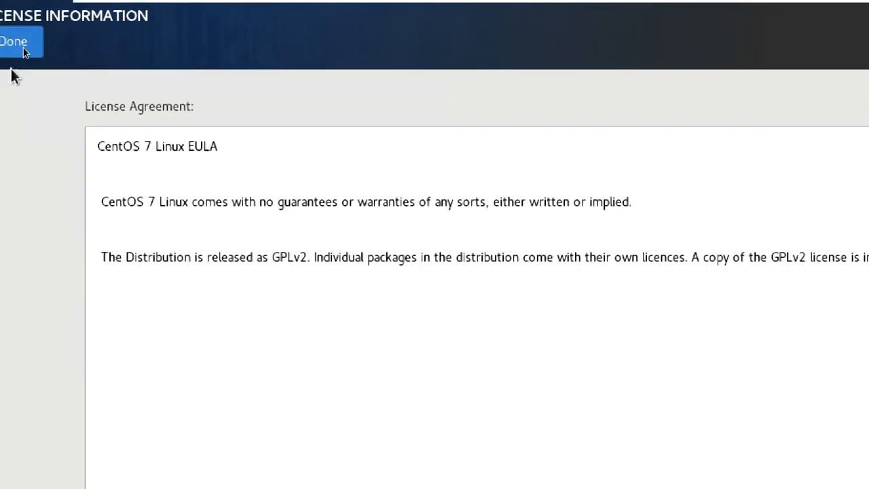
left_click(481, 291)
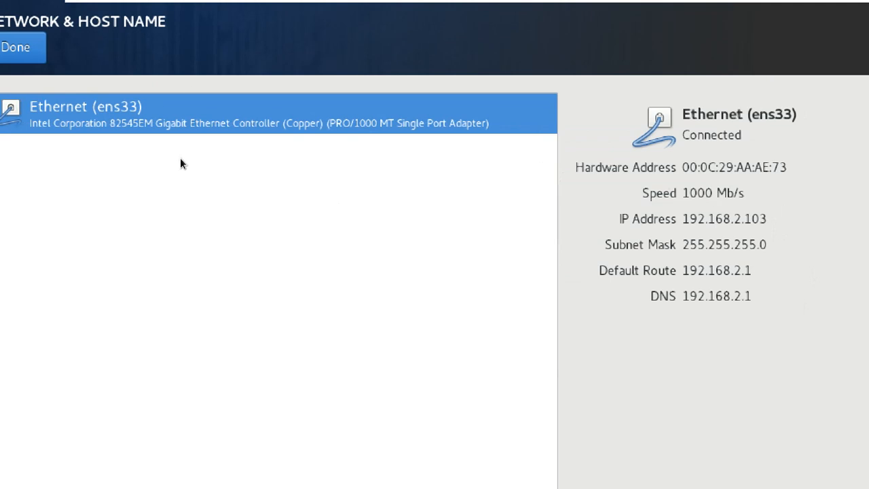
left_click(24, 49)
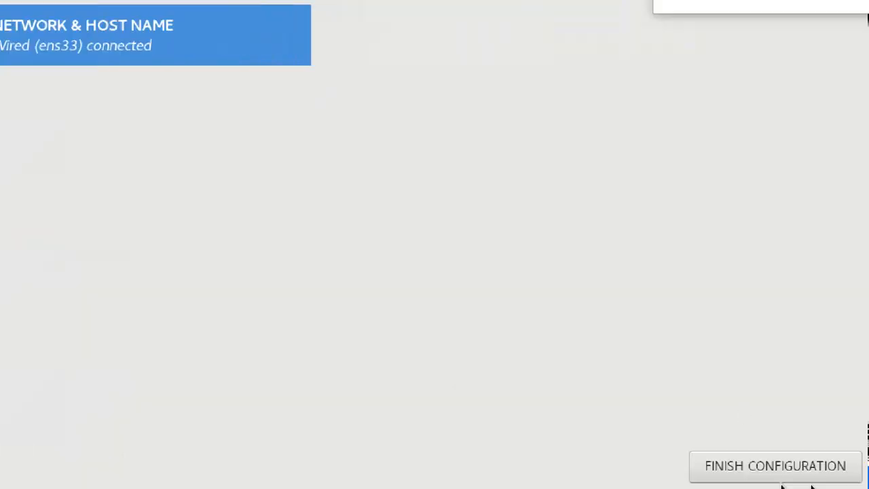
left_click(786, 470)
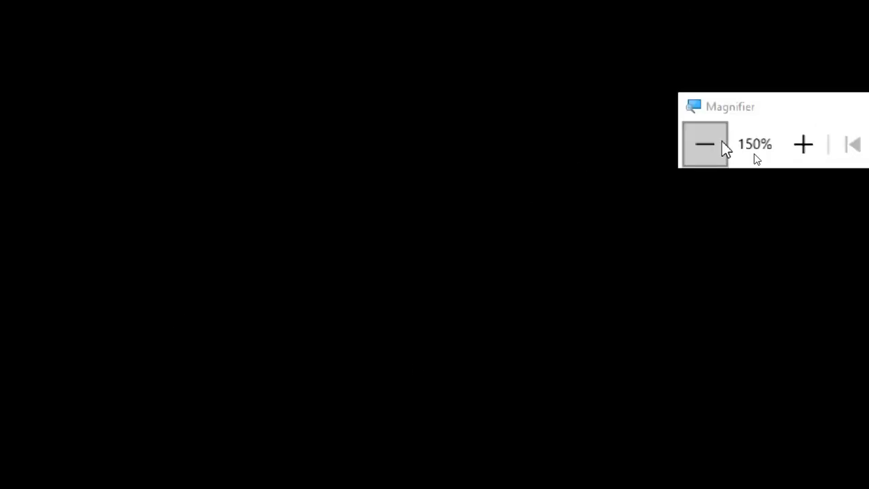
Step: Sign in to the CentOS VM as root through 'Not listed?' with the root password
left_click(706, 141)
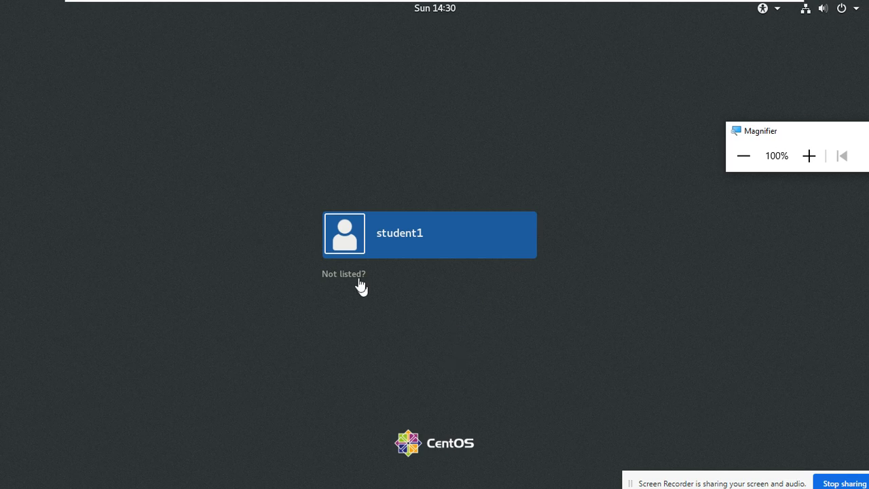
left_click(809, 156)
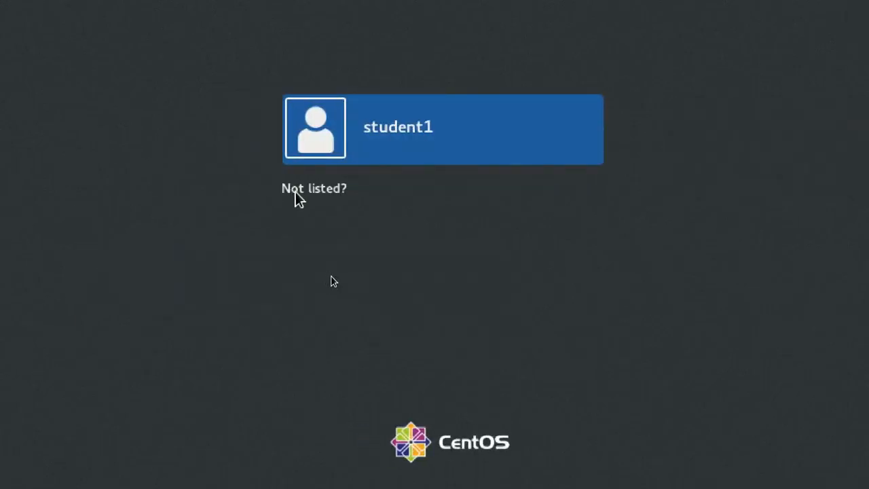
left_click(296, 190)
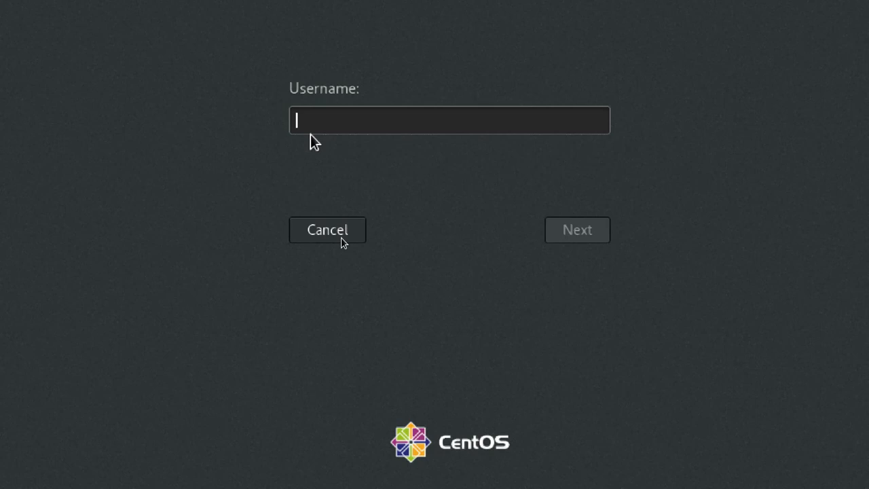
type("t")
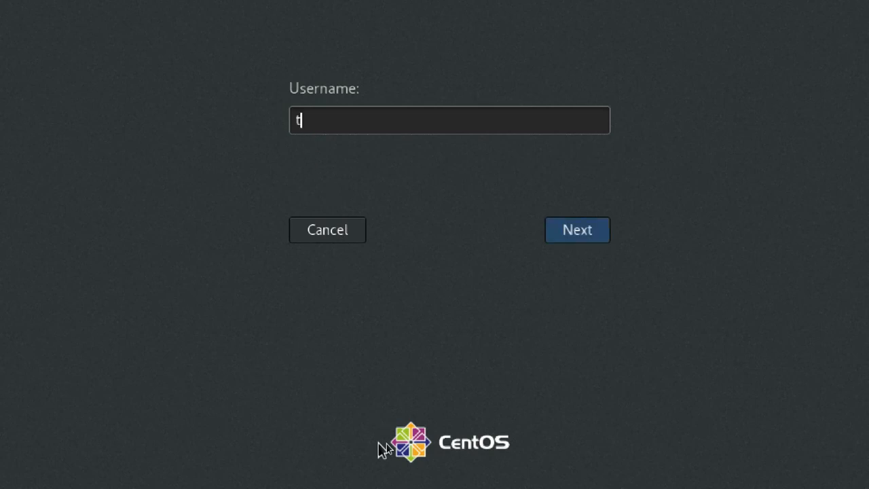
key("BackSpace")
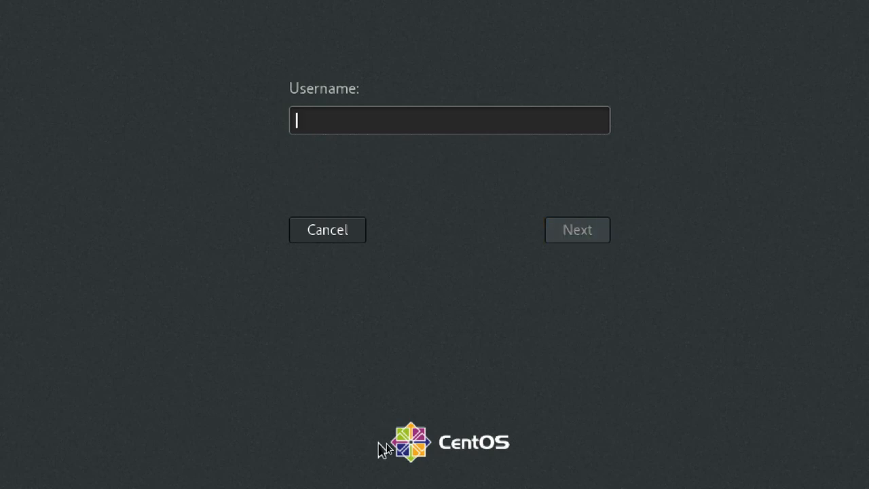
type("root")
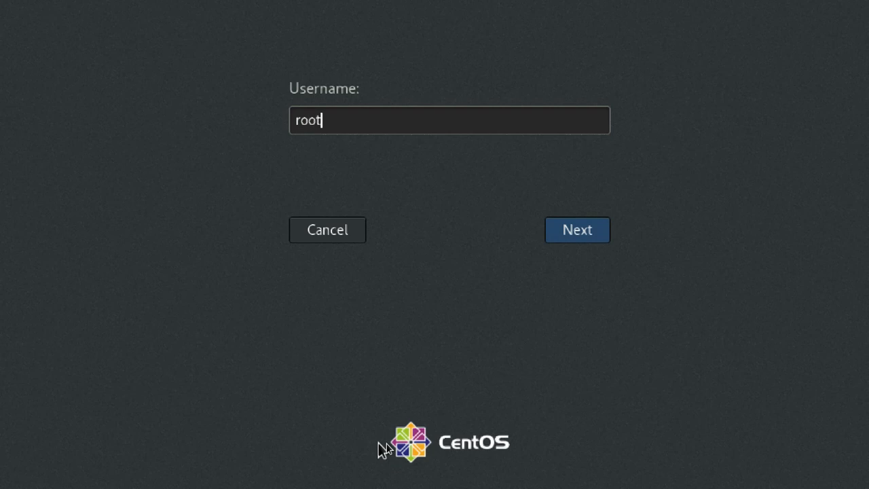
key("Return")
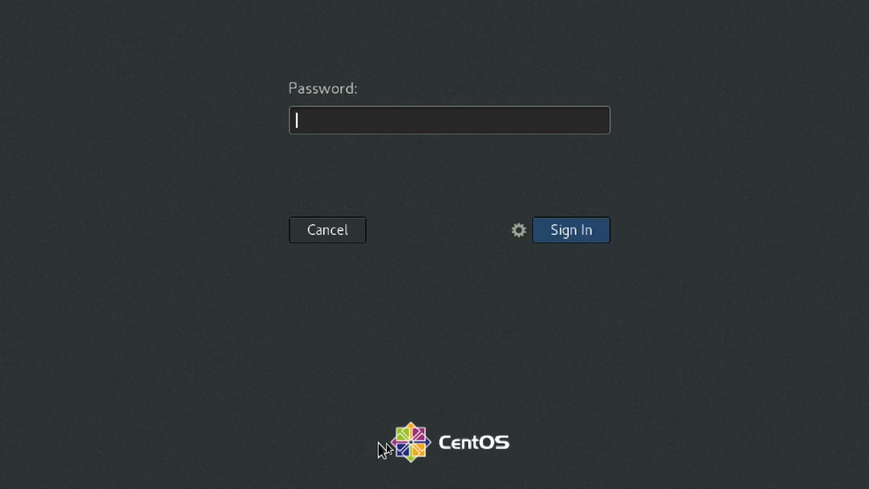
type("•••••••••")
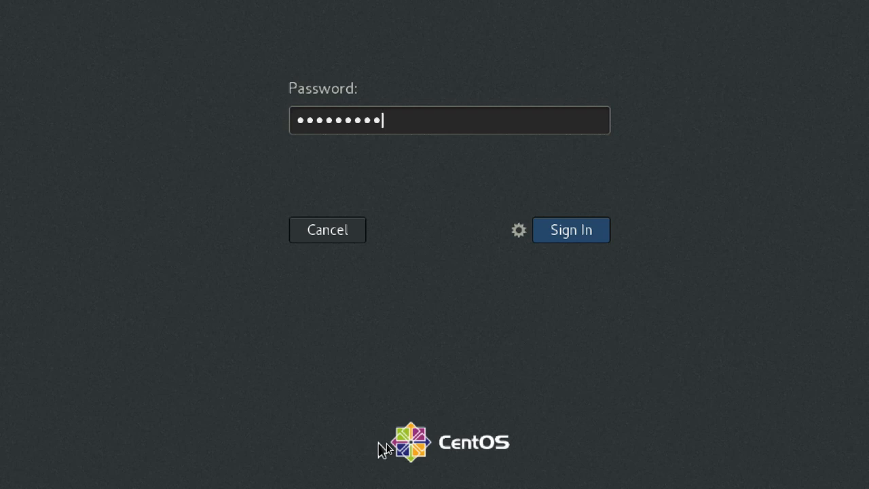
key("Return")
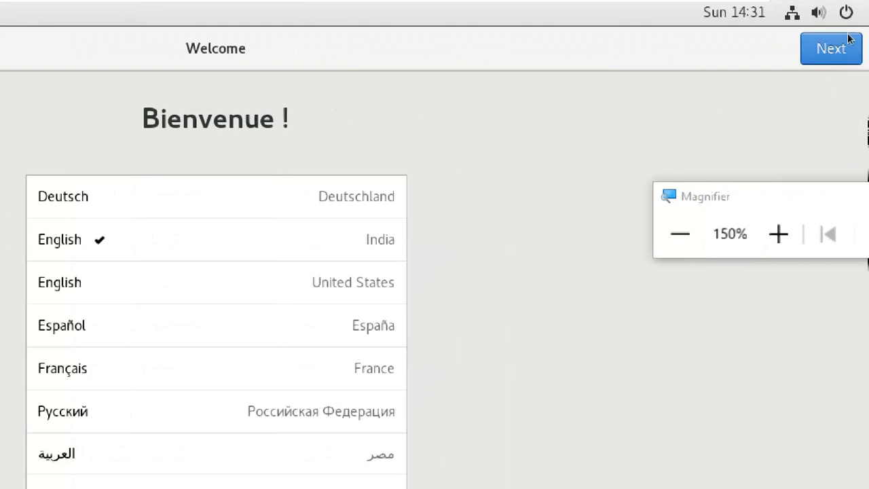
Step: Accept Welcome, Typing and Privacy defaults, skip Online Accounts, and close the Getting Started help
left_click(840, 54)
left_click(840, 57)
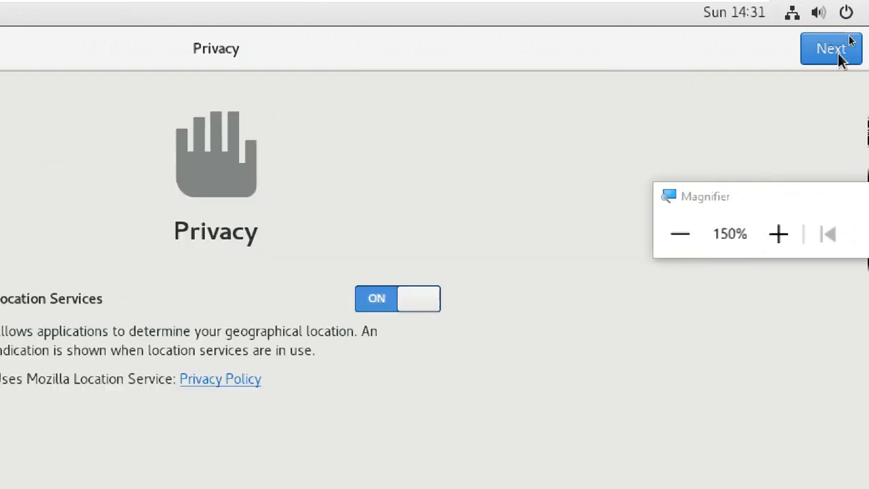
left_click(841, 57)
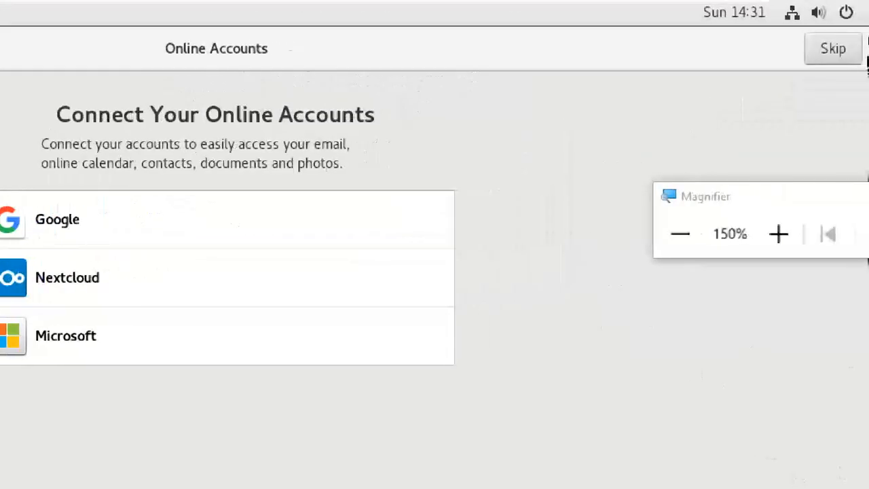
left_click(846, 53)
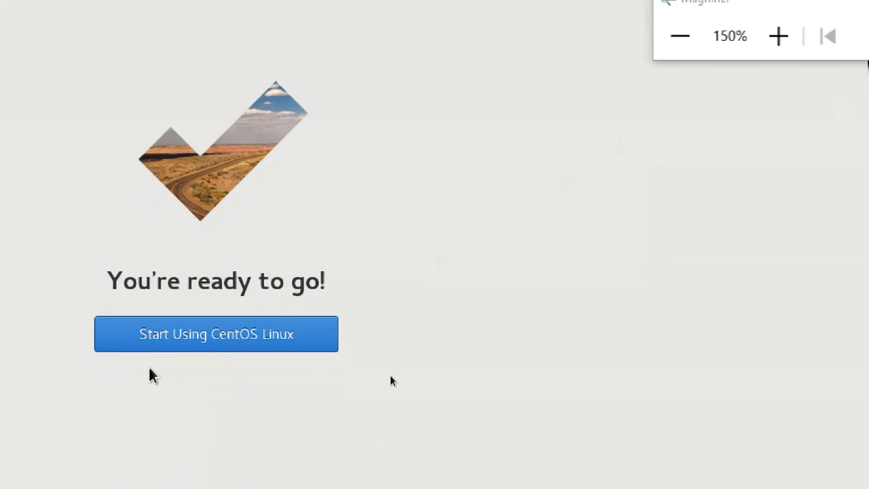
left_click(155, 336)
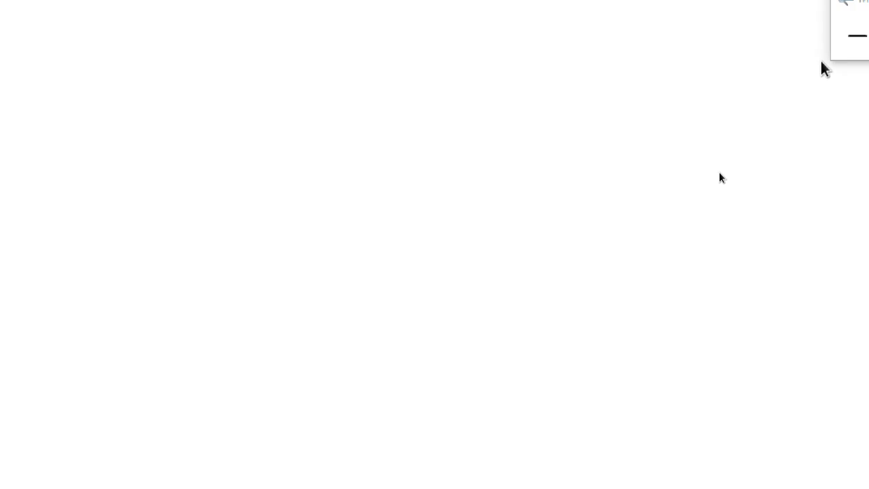
left_click(848, 52)
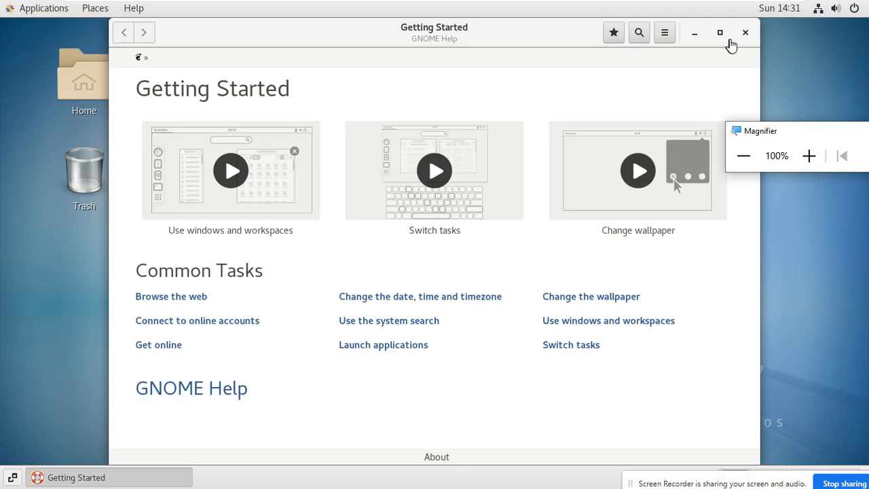
left_click(745, 34)
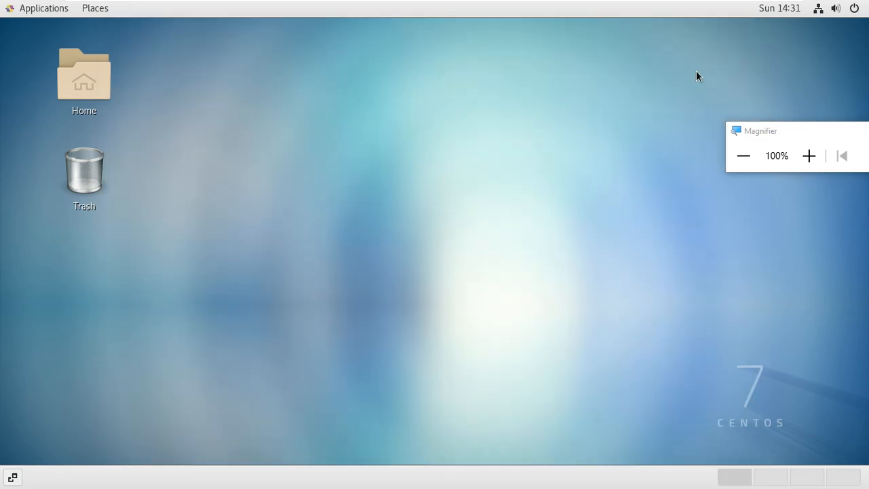
Step: Open a terminal from the desktop menu and run ifconfig, selecting ens33's address 192.168.2.103
right_click(213, 129)
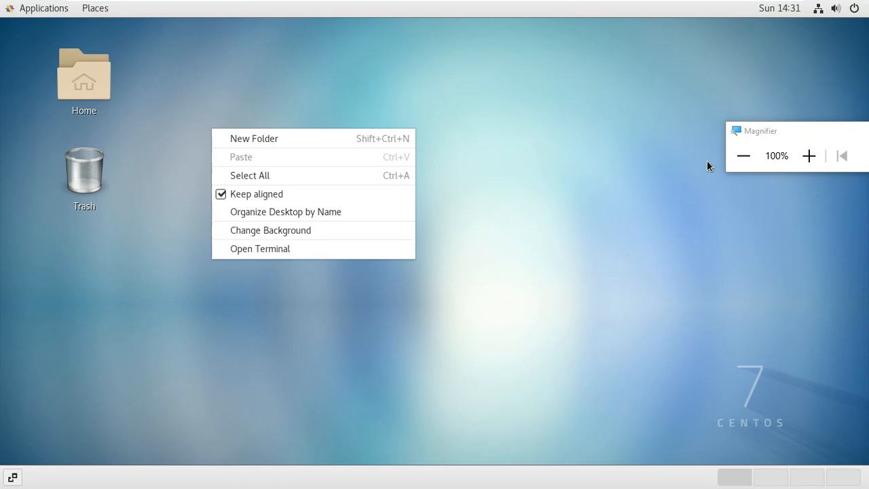
left_click(809, 156)
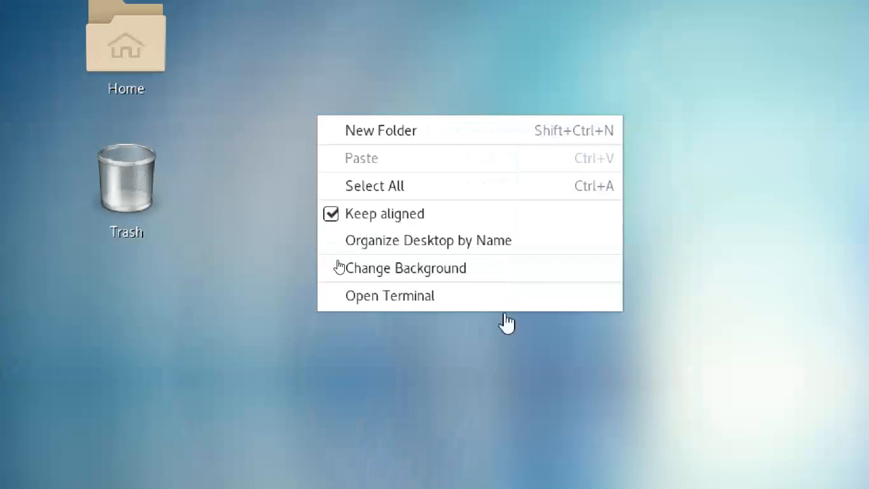
left_click(410, 299)
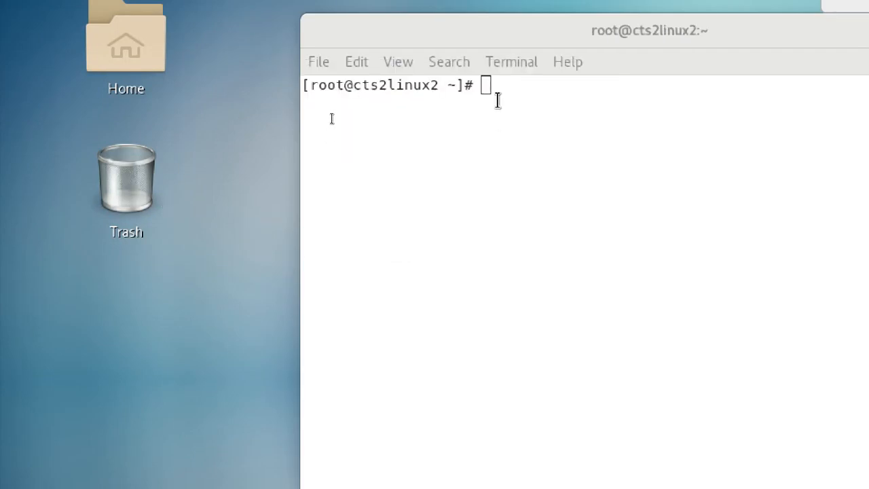
left_click(502, 102)
type("ip")
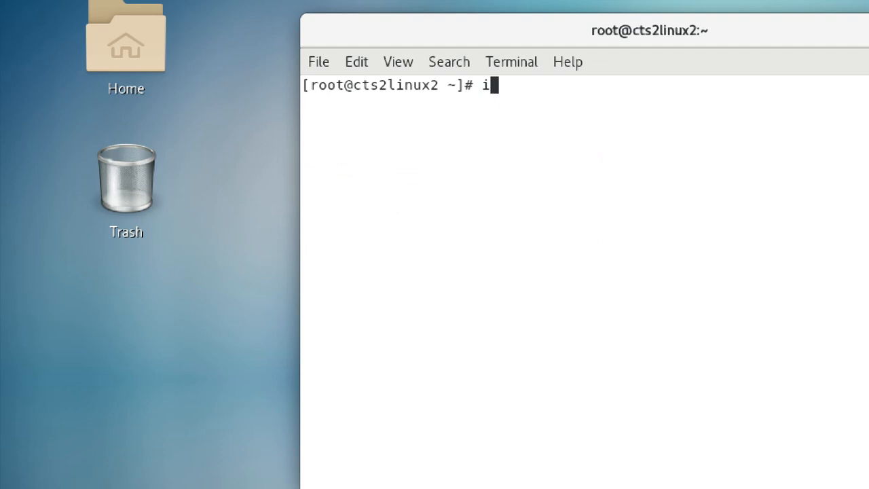
key("BackSpace")
key("BackSpace")
type("ifconfig")
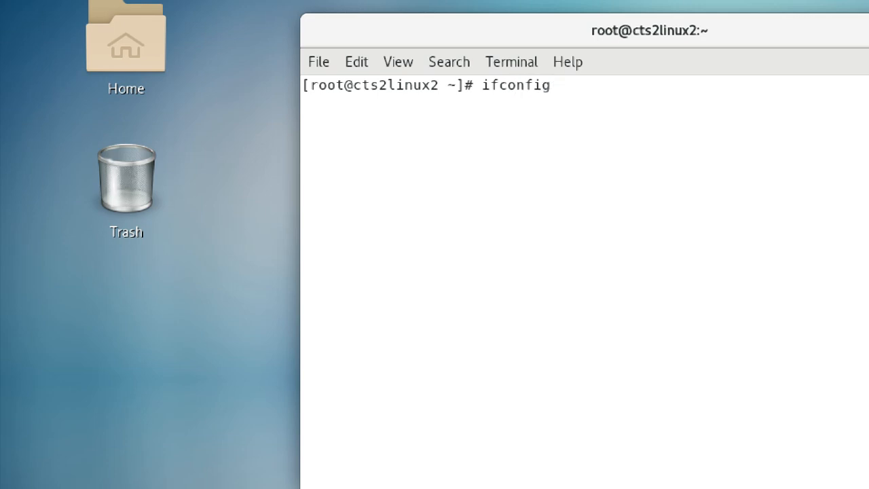
key("Return")
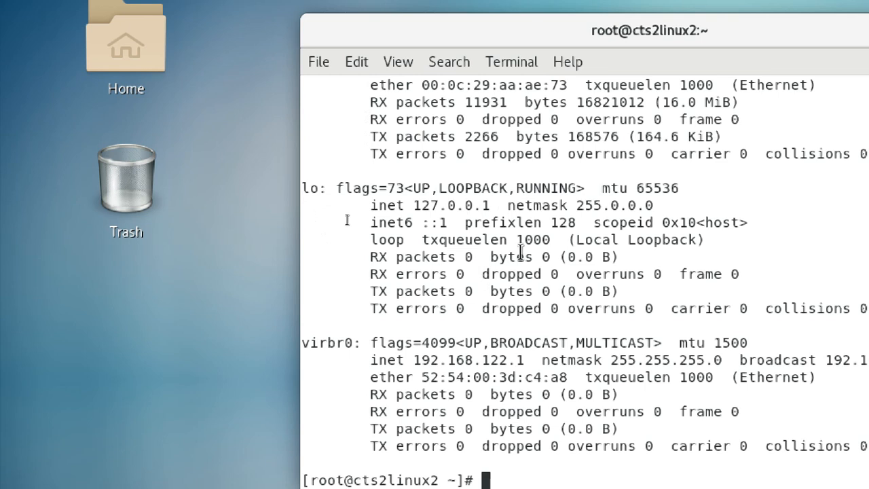
scroll(520, 246, "up", 1)
scroll(487, 171, "up", 1)
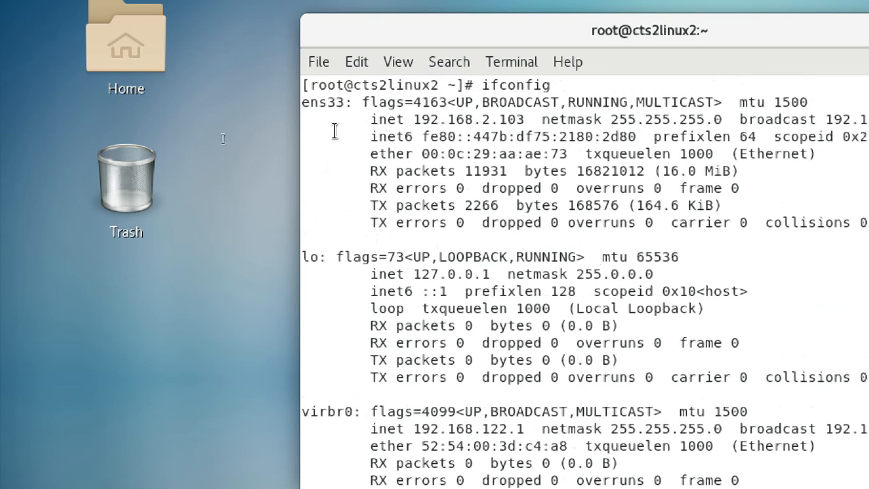
left_click_drag(414, 120, 541, 120)
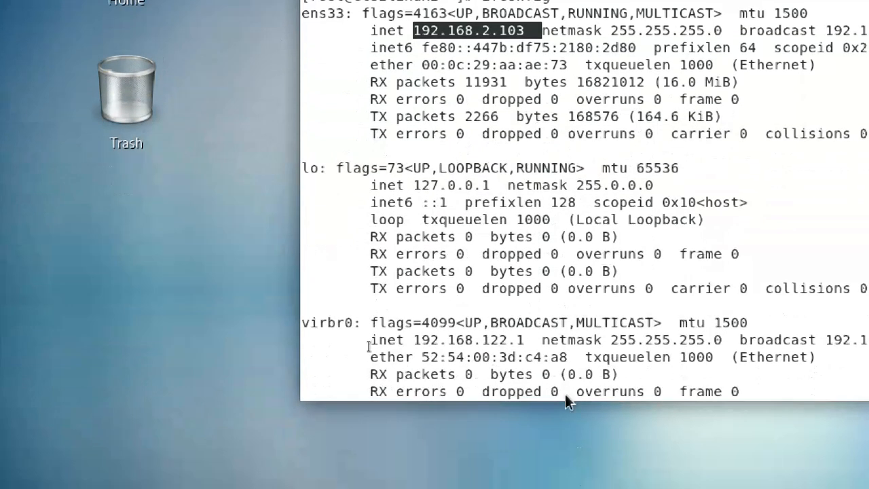
Step: Run 'who am i' in the terminal to confirm the logged-in user
left_click(333, 329)
key("Return")
key("Return")
key("Return")
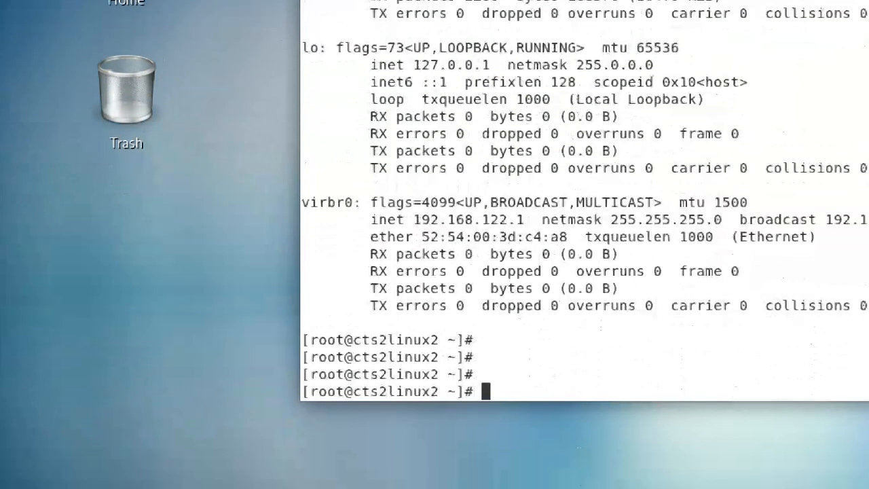
type("who")
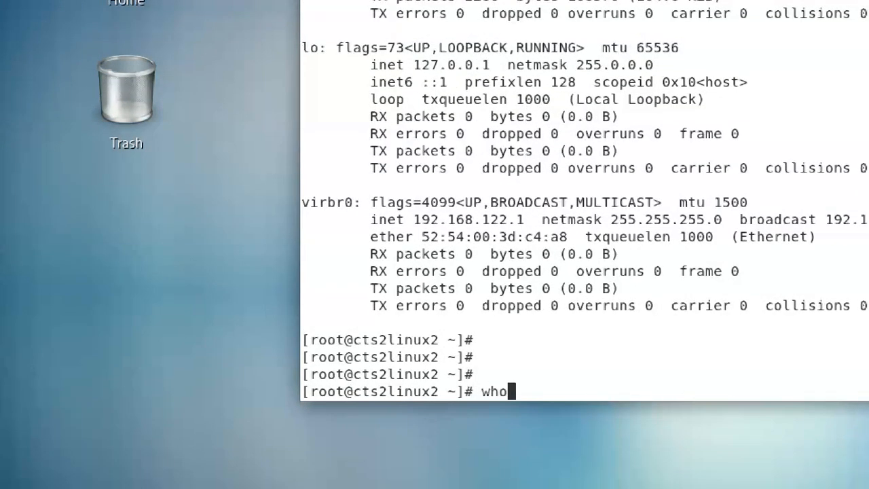
type(" am i")
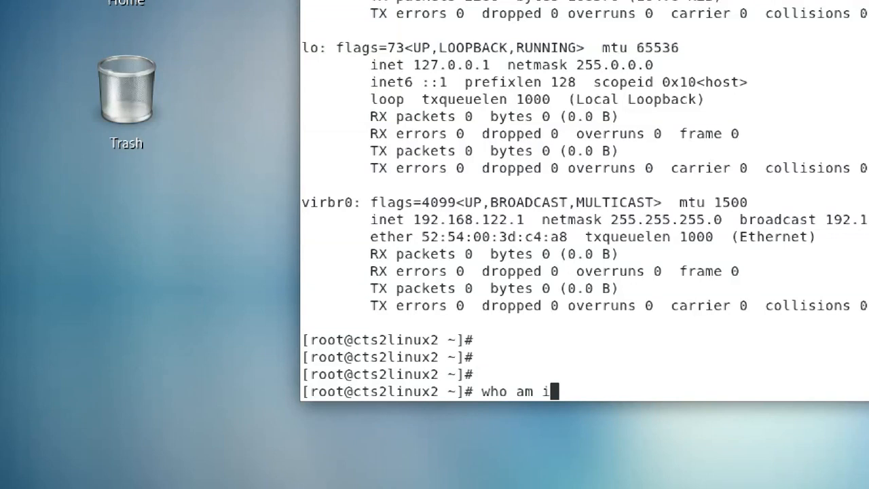
key("Return")
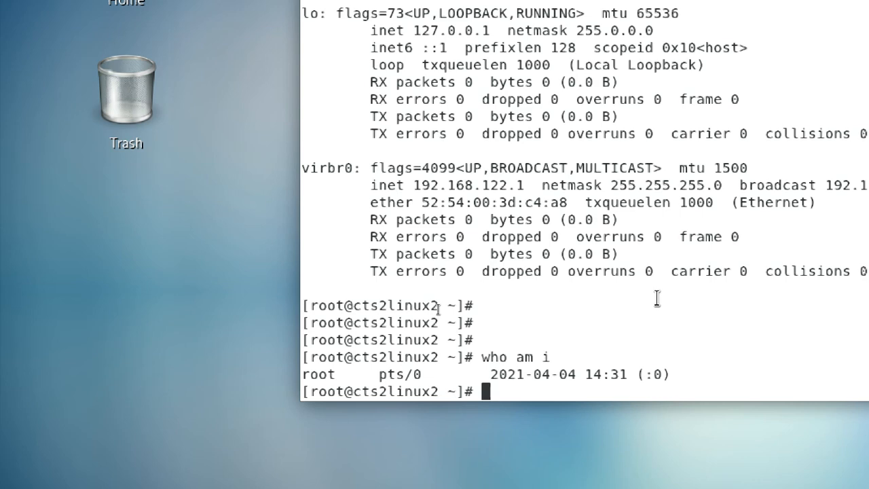
key("super+minus")
key("super+plus")
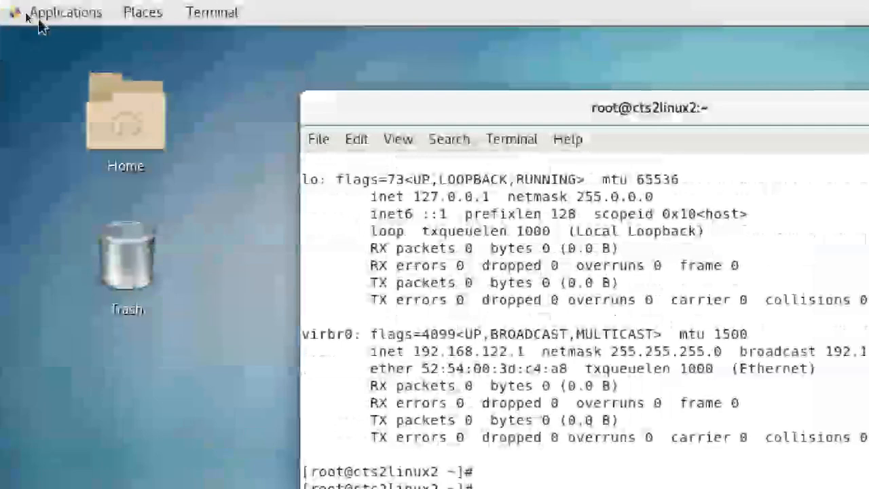
Step: Look through the GNOME Applications, terminal and system status menus, closing each unchanged
left_click(47, 15)
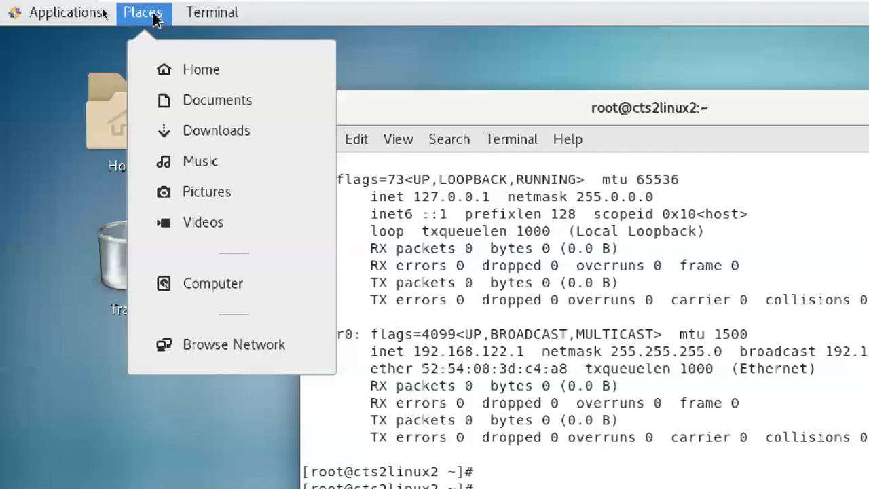
left_click(155, 15)
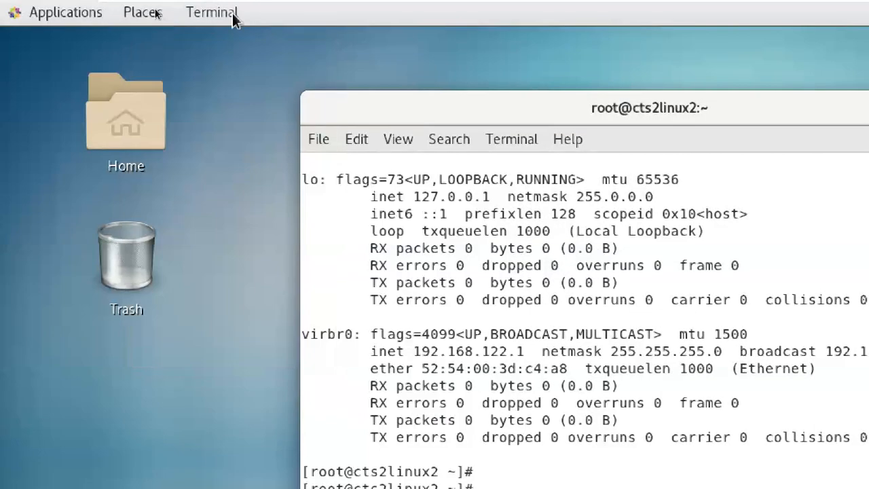
left_click(233, 19)
left_click(39, 14)
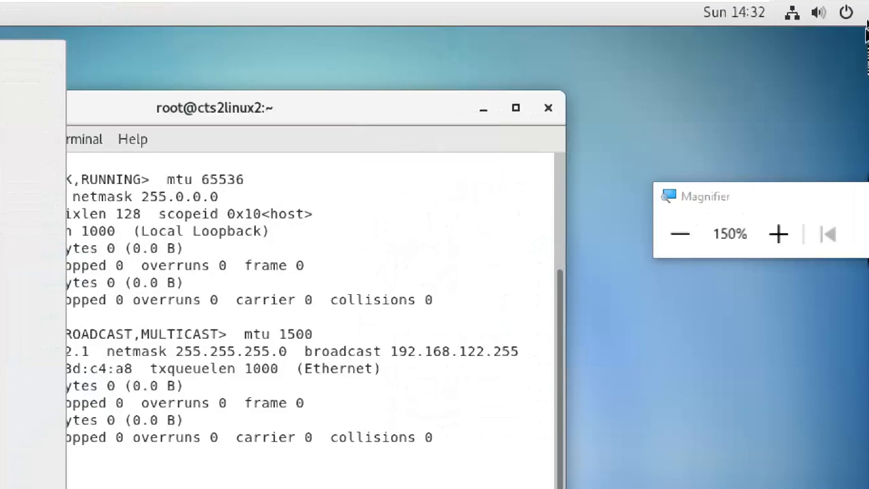
left_click(846, 12)
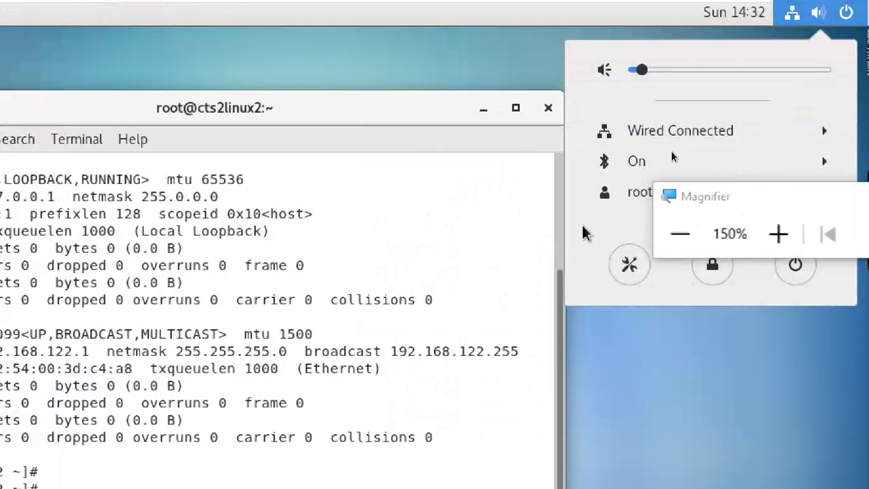
left_click(565, 119)
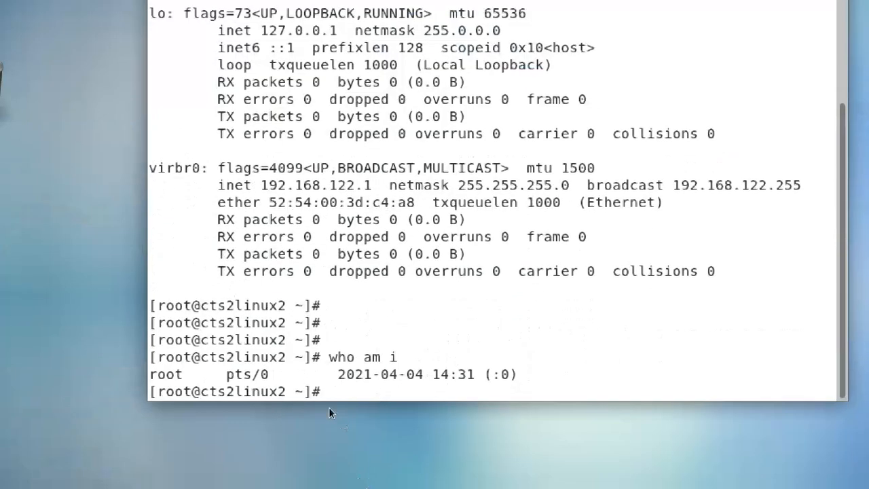
Step: Clear the terminal, rerun ifconfig, select ens33's 192.168.2.103 address, and add blank prompts
type("clear")
key("Return")
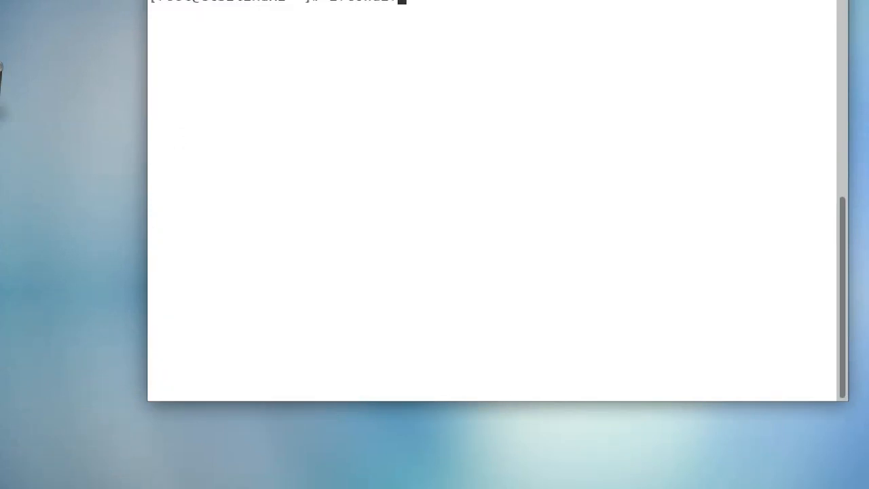
type("ifcondif")
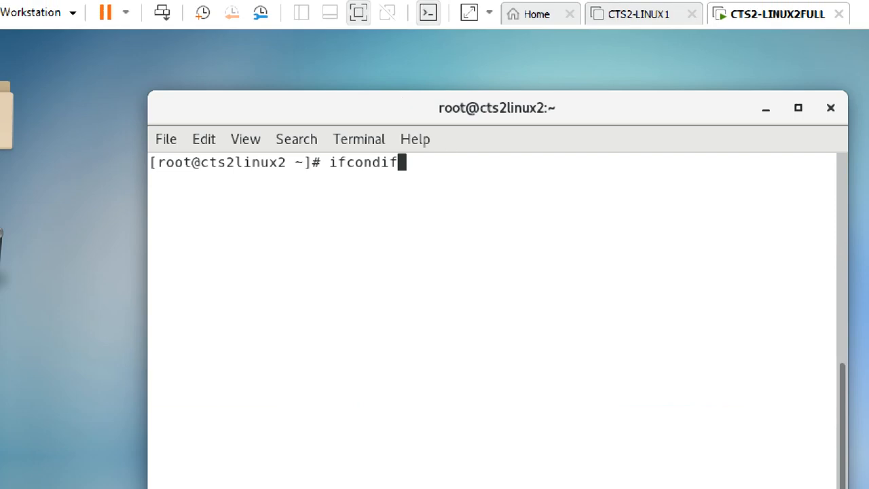
key("BackSpace")
key("BackSpace")
key("BackSpace")
type("fig")
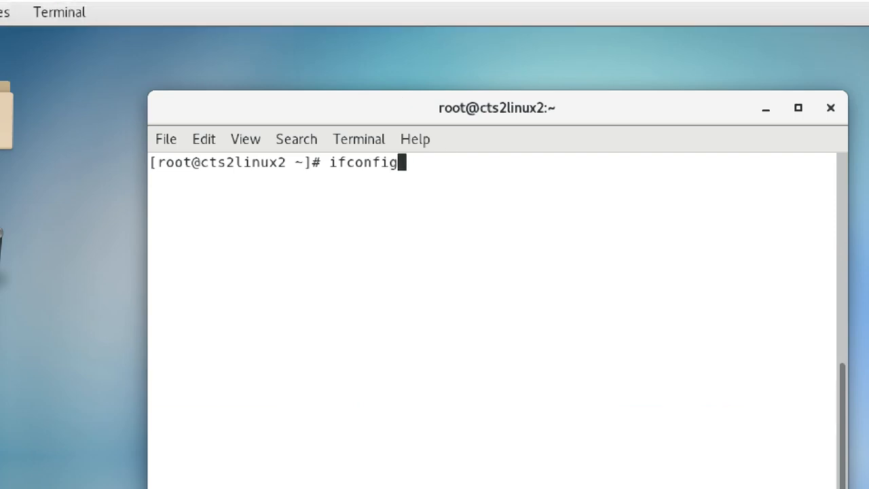
key("Return")
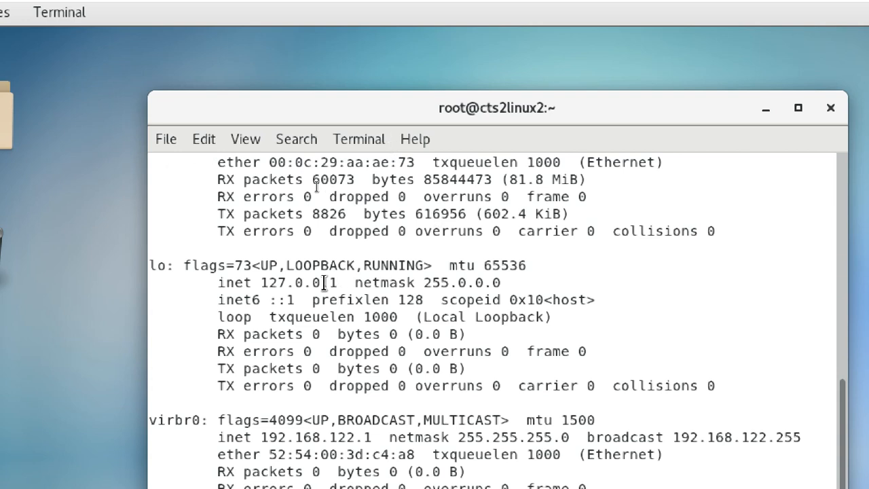
scroll(367, 281, "up", 1)
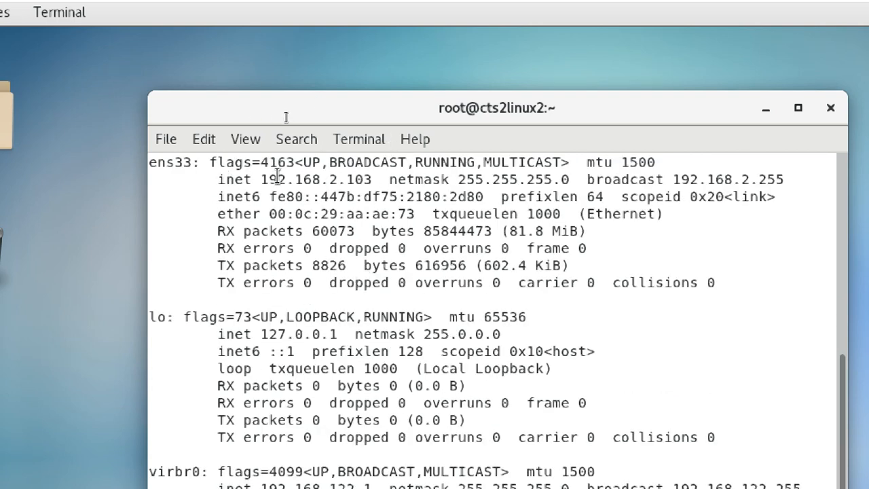
left_click_drag(262, 180, 378, 180)
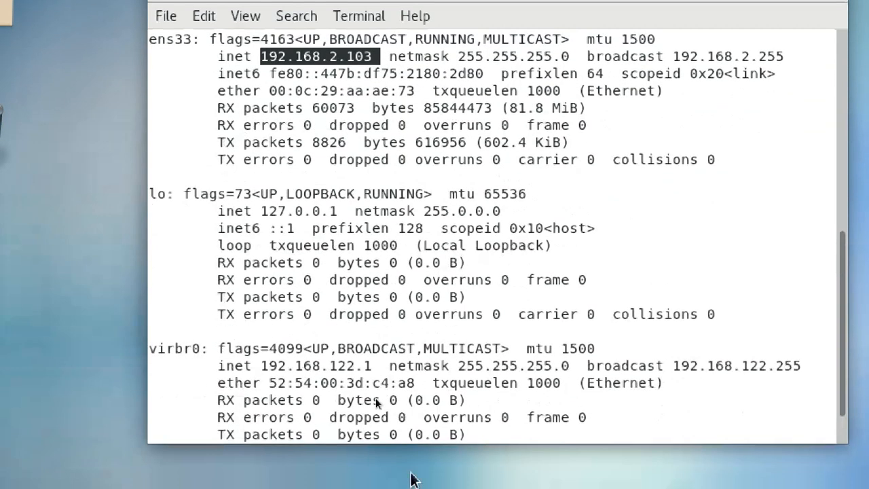
left_click(490, 315)
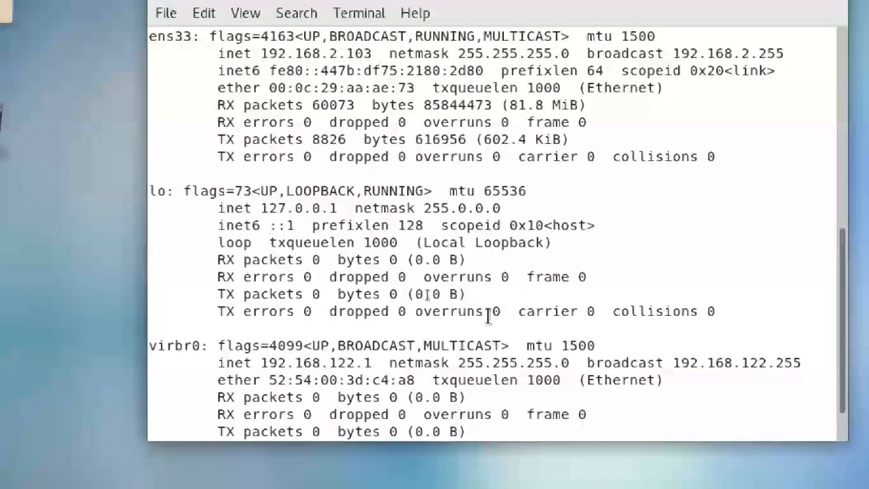
key("Return")
key("Return")
key("Return")
key("Return")
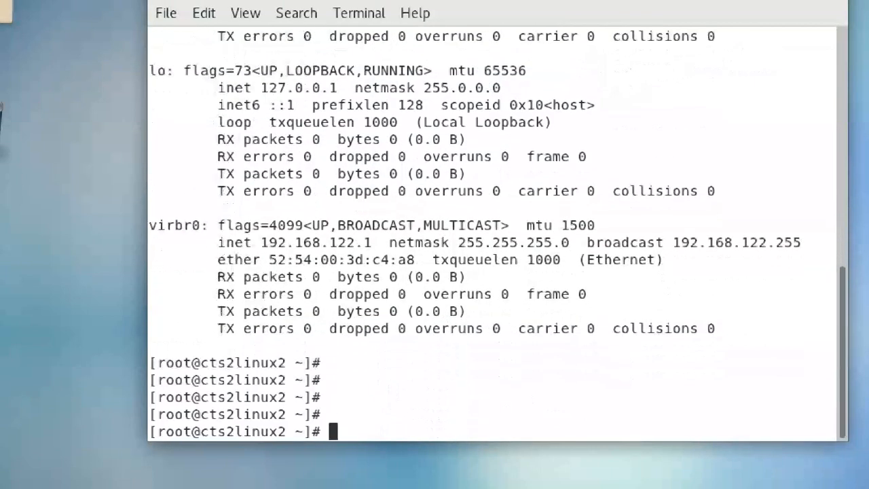
Step: Generate an RSA key pair in /root/.ssh with ssh-keygen defaults, then switch to the browser
type("ssh")
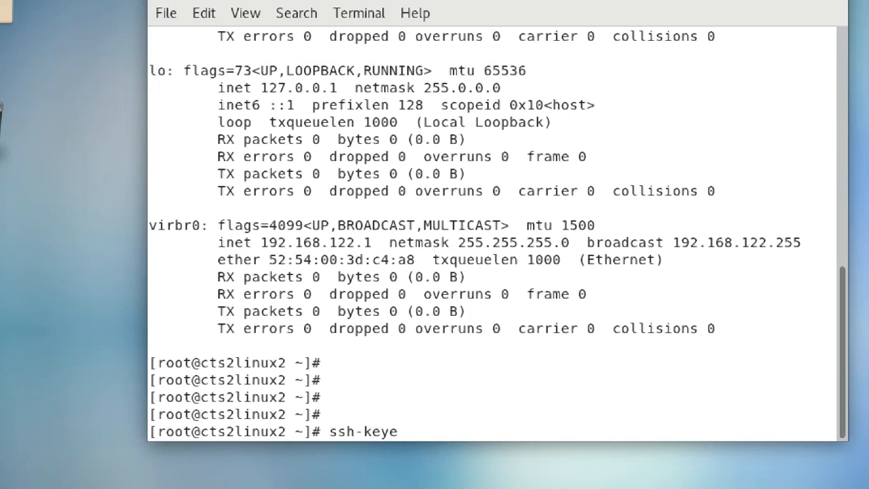
type("-keygen")
key("Return")
key("Return")
key("Return")
key("Return")
key("Return")
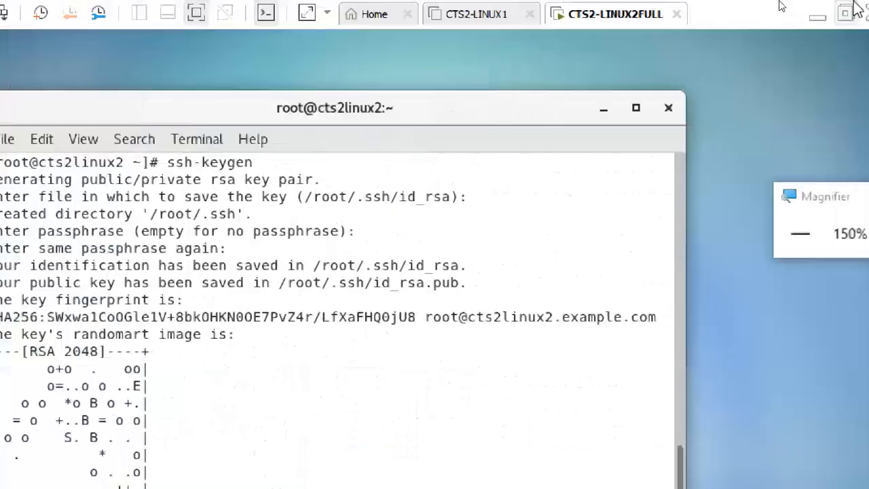
left_click(813, 8)
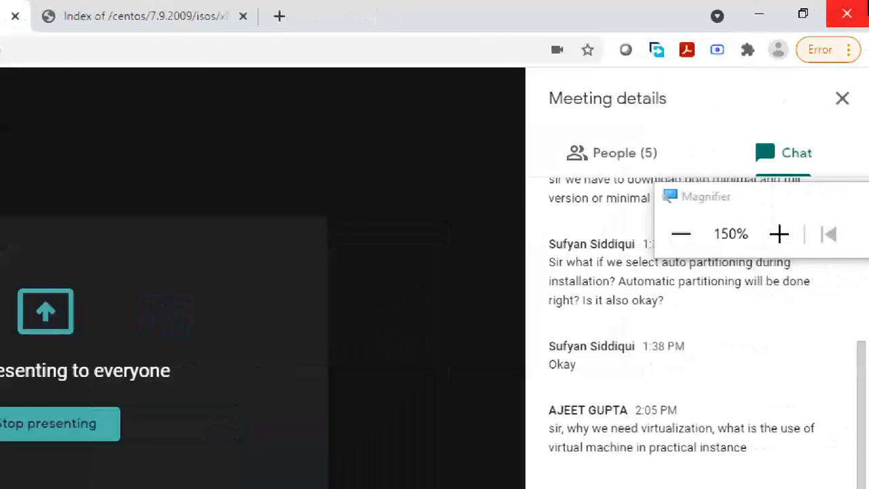
Step: Launch PuTTY from the desktop and open an SSH connection to 192.168.2.103
left_click(758, 14)
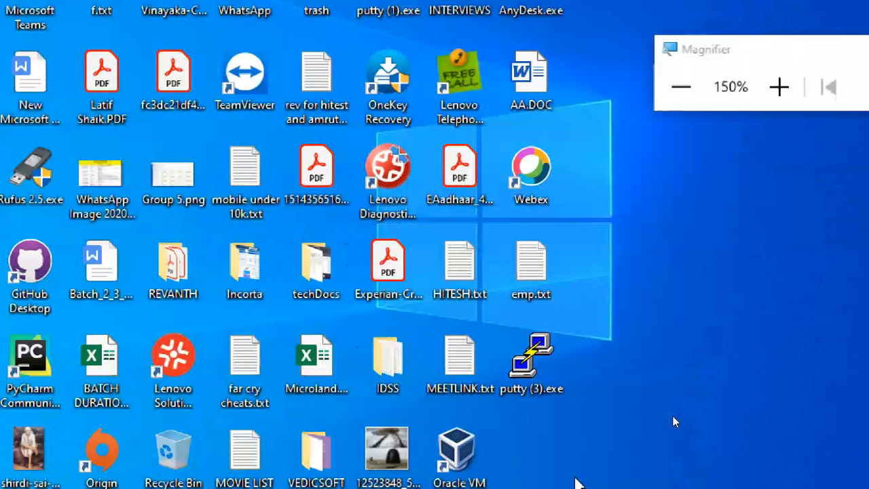
double_click(544, 363)
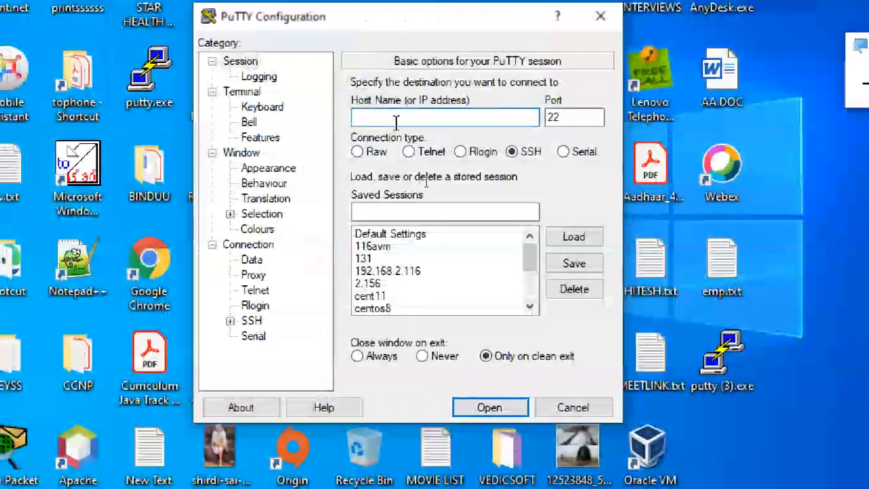
type("192")
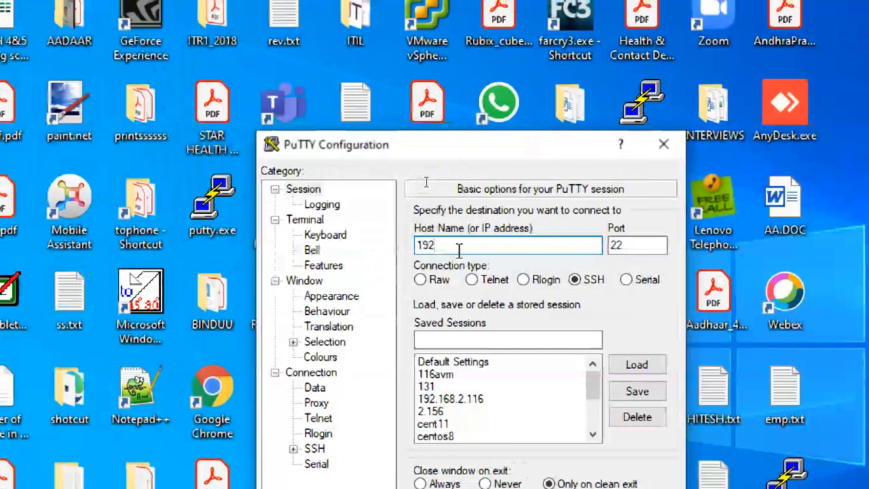
type(".168")
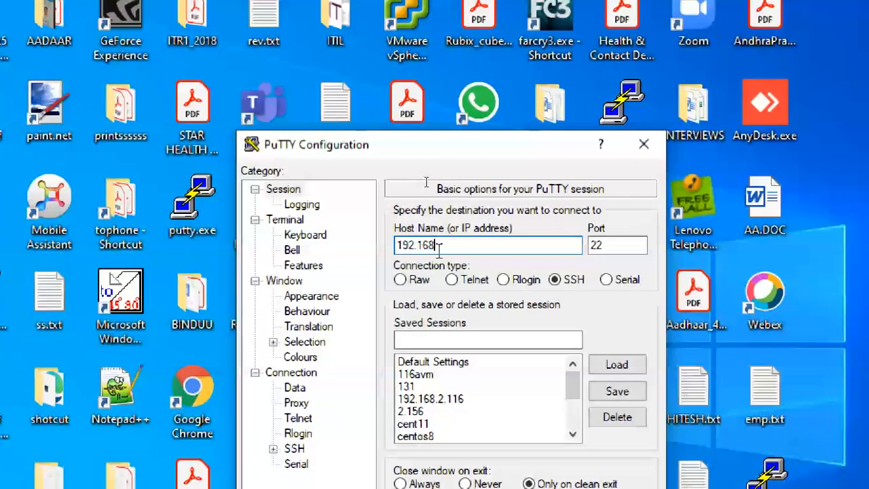
type(".2.10")
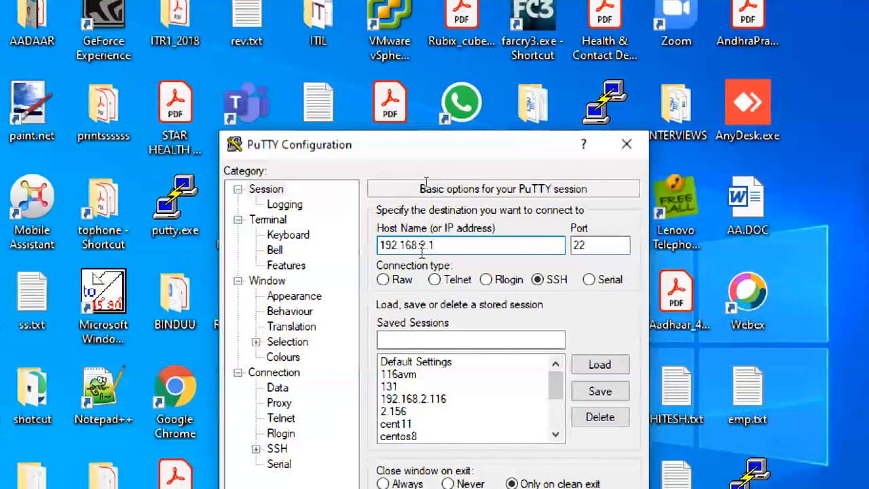
type("3")
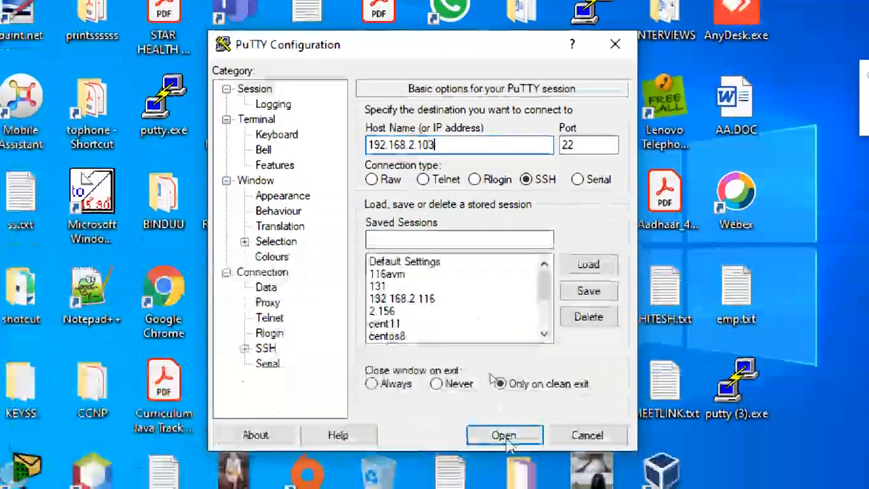
left_click(506, 436)
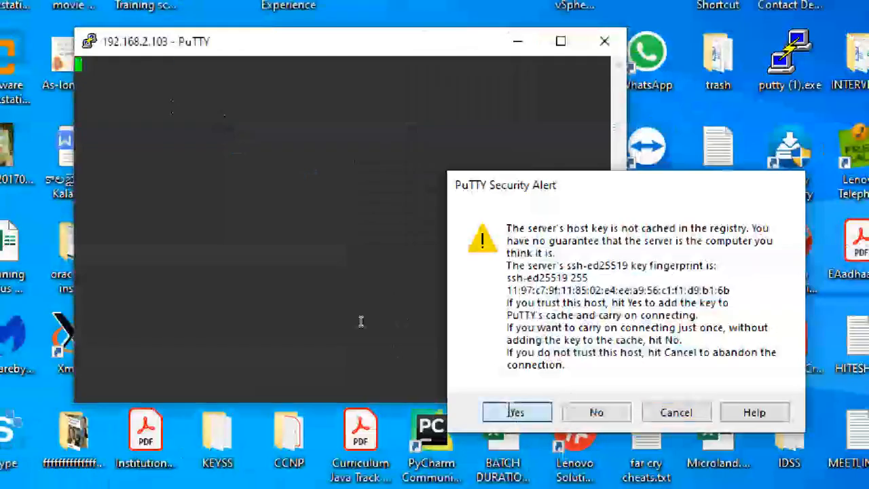
Step: Trust the host key and log in to cts2linux2 as root with the password
left_click(424, 399)
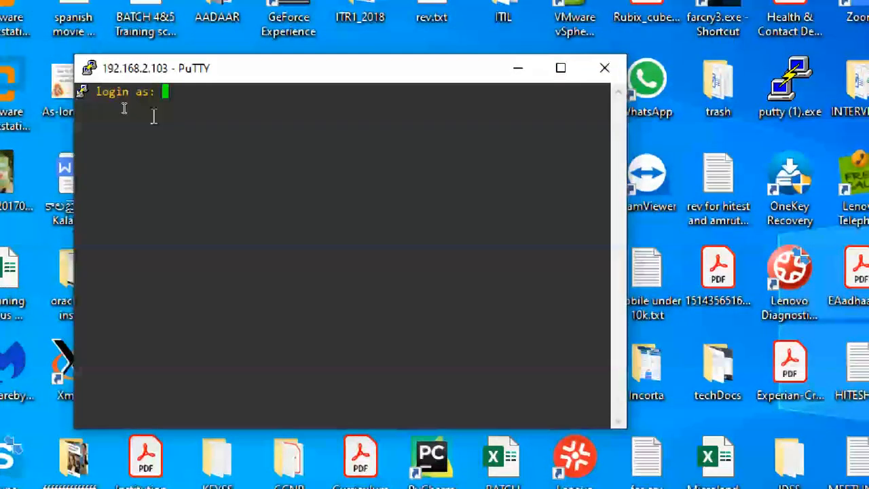
type("ROOT")
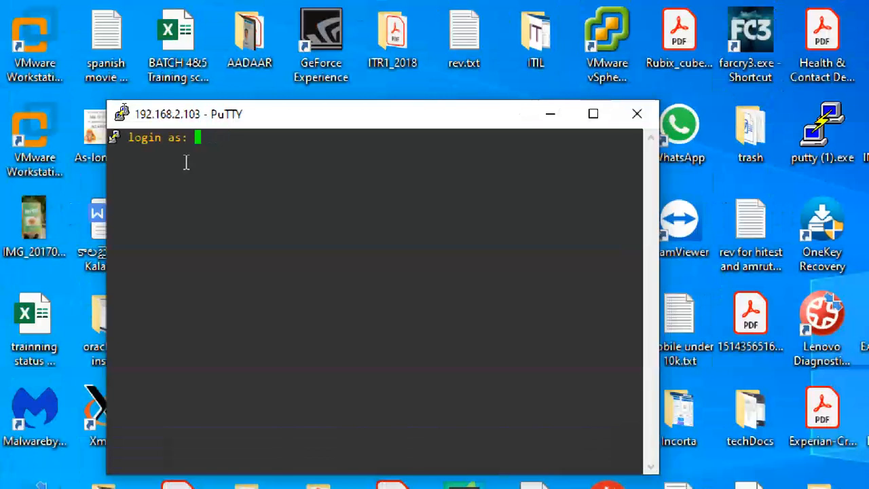
type("ro")
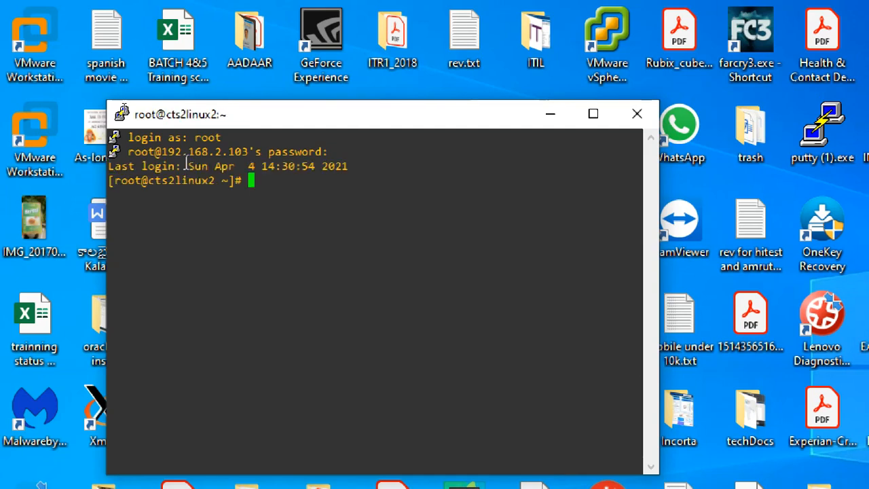
key("Return")
key("Return")
key("Return")
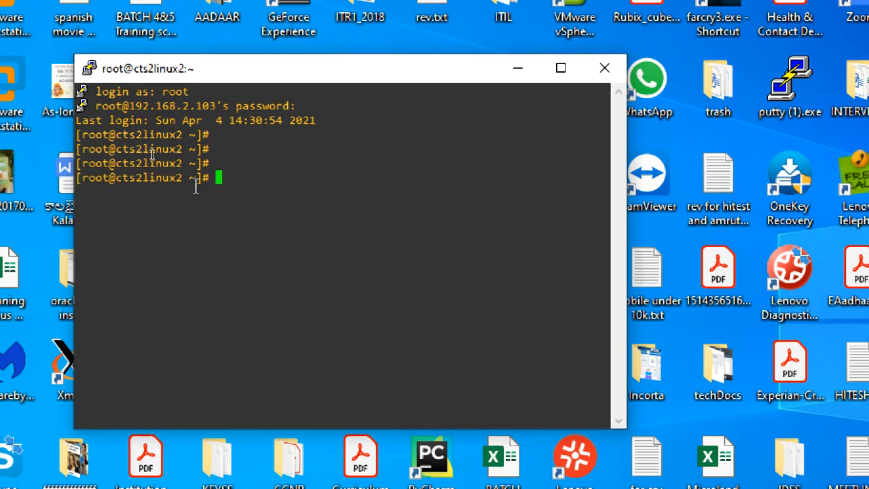
left_click_drag(126, 178, 190, 180)
left_click(193, 185)
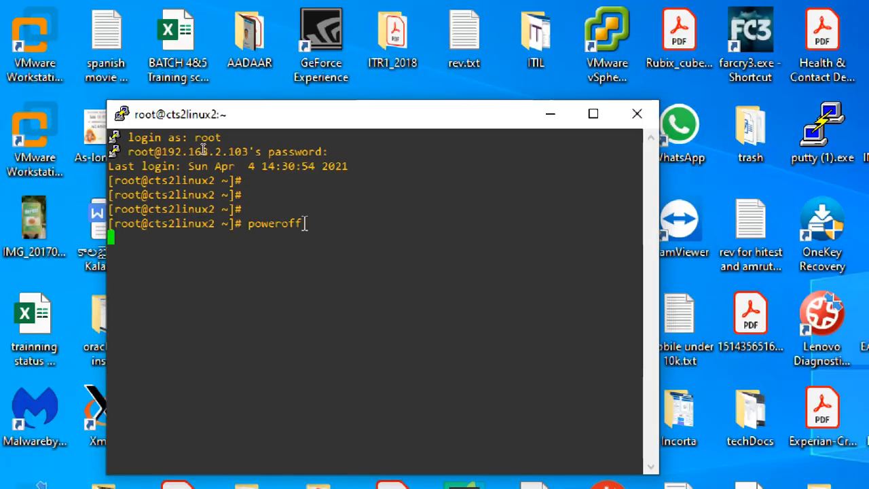
Step: Run poweroff to shut down the guest, dismiss the connection error, and close PuTTY
key("Return")
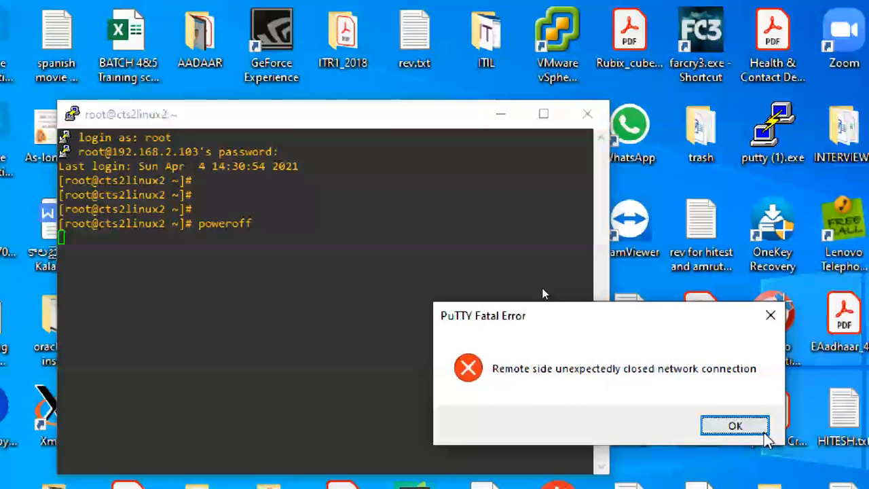
key("Return")
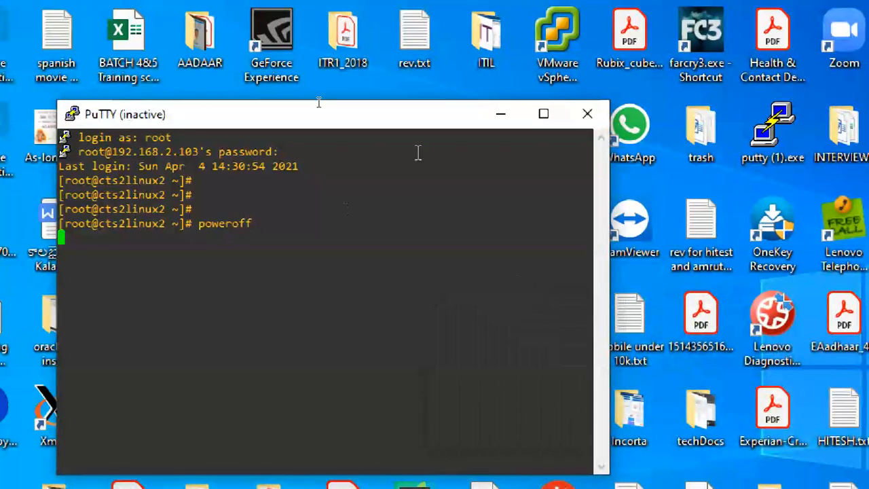
left_click(587, 114)
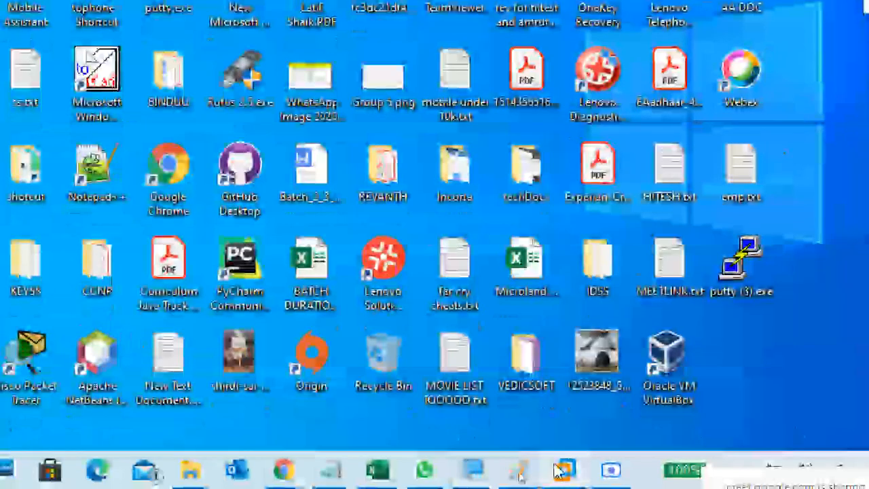
Step: Bring up the powered-off CTS2-LINUX2FULL VM window, then leave full screen and minimize VMware
mouse_move(563, 469)
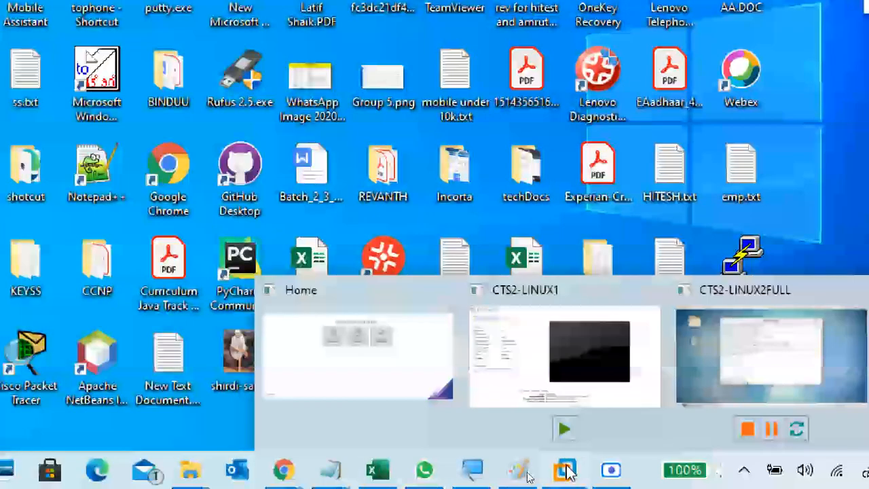
left_click(729, 369)
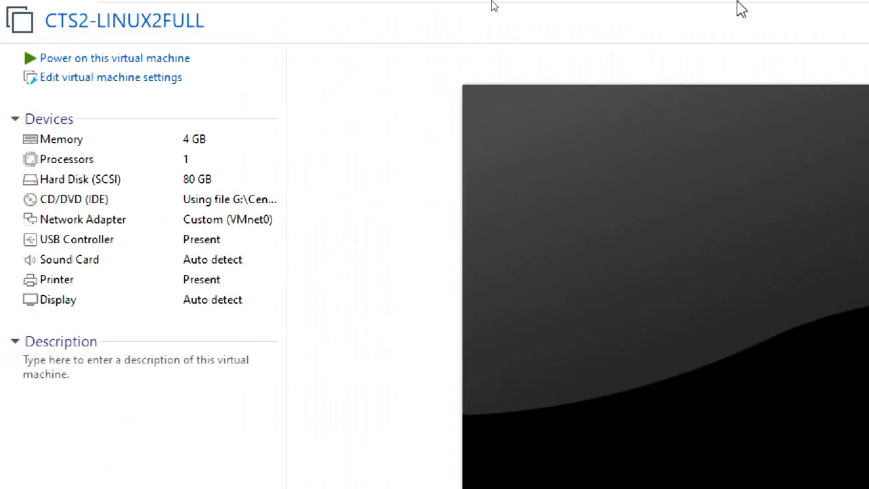
mouse_move(730, 3)
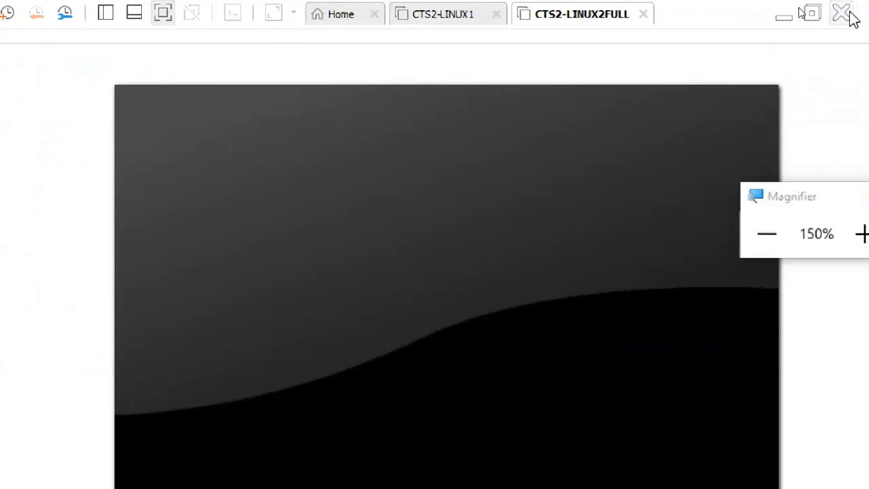
left_click(842, 14)
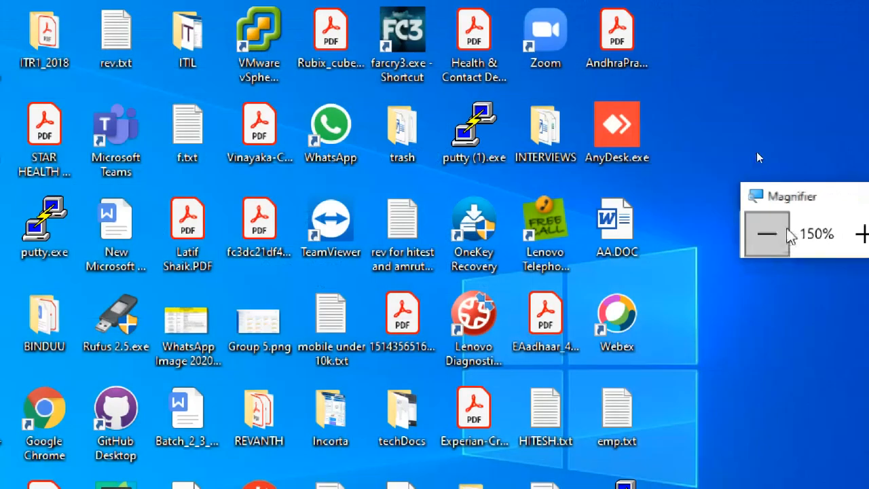